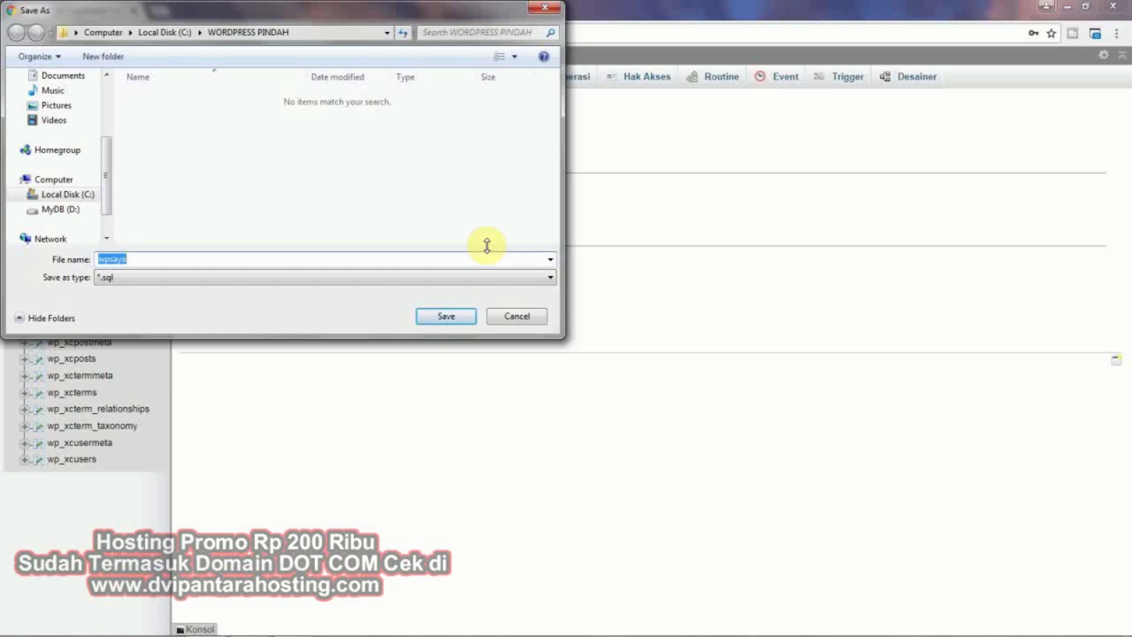
# Step: Save the exported database as wpsaya in .sql format in the WORDPRESS PINDAH folder on Local Disk (C:)
pyautogui.click(444, 317)
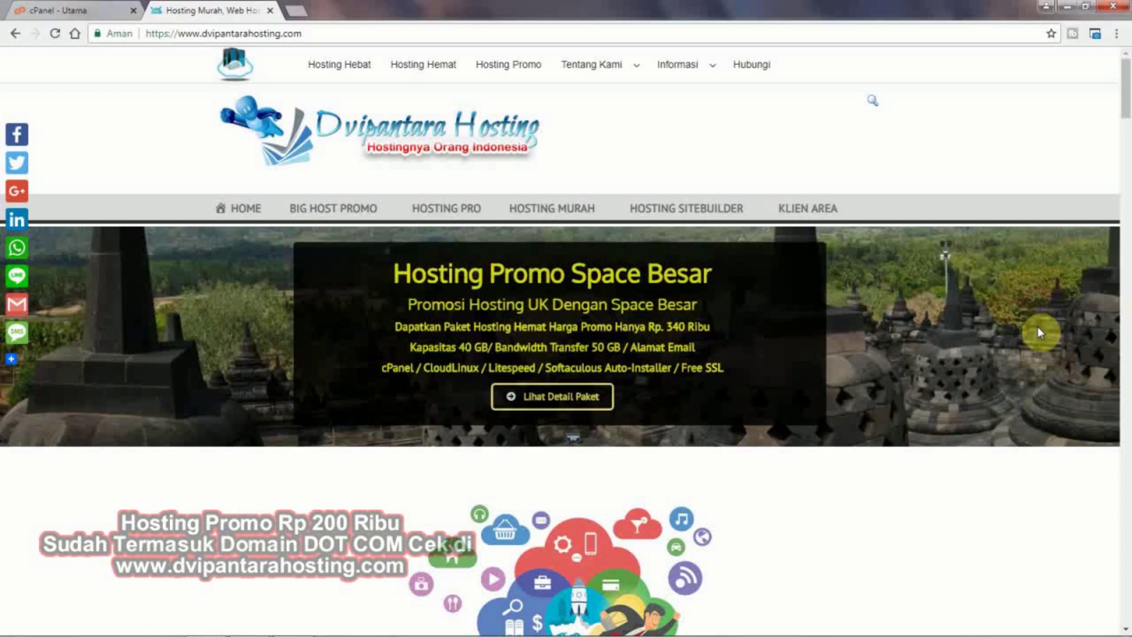
# Step: Close the hosting provider's website, then open the cPanel file manager and enter the www directory
pyautogui.click(270, 10)
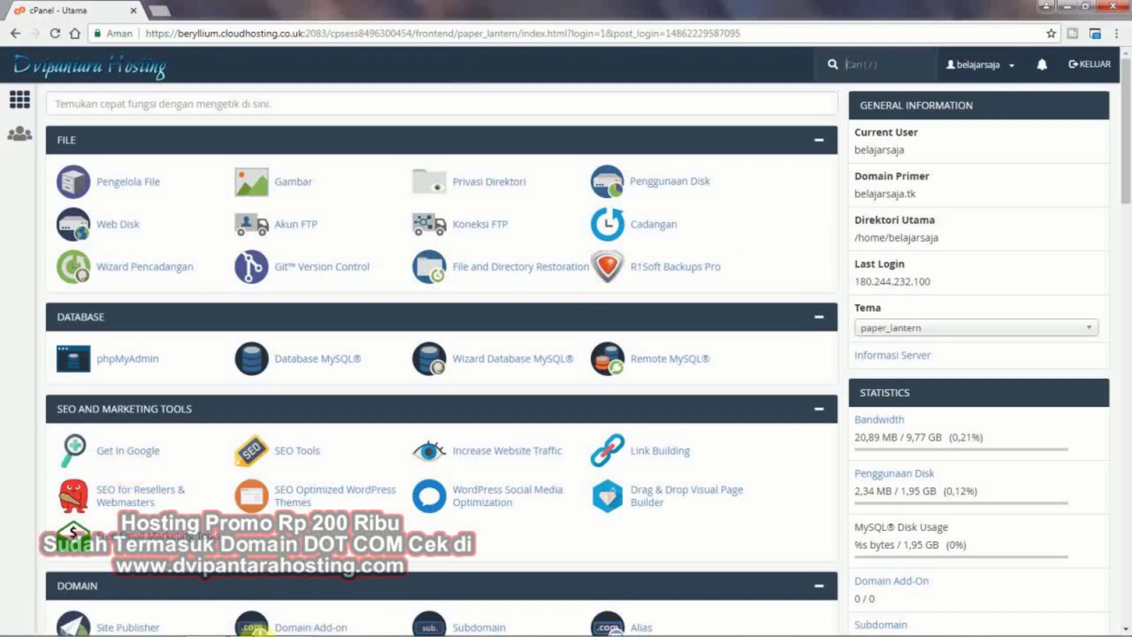
pyautogui.click(128, 186)
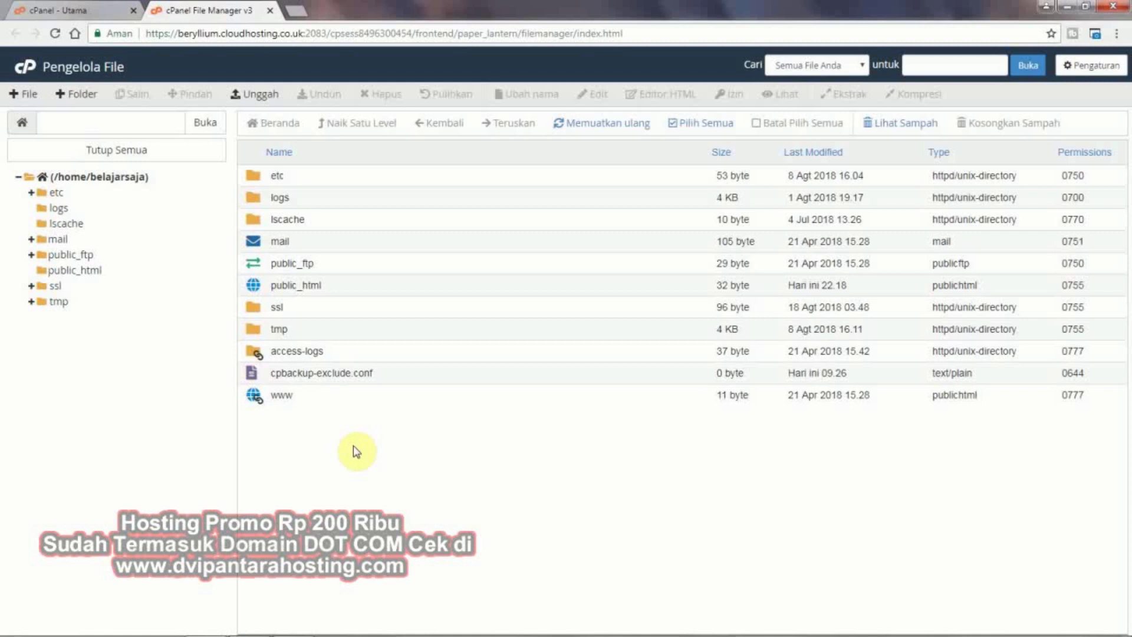
pyautogui.click(257, 399)
pyautogui.doubleClick(257, 398)
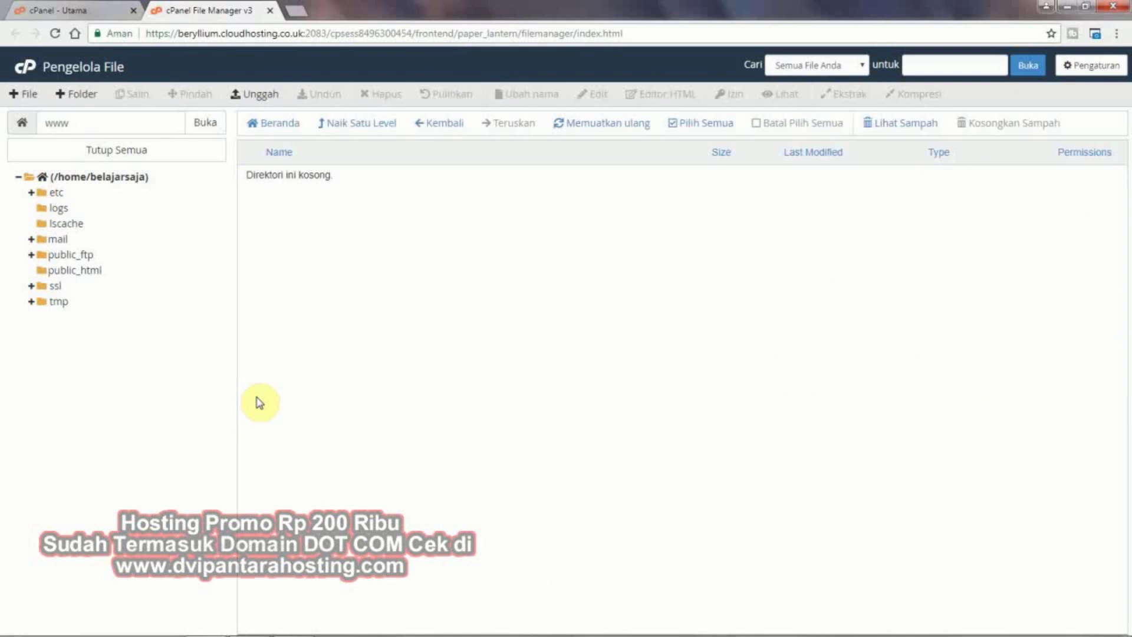
# Step: Upload the wpsaya ZIP file from the WORDPRESS PINDAH folder on Local Disk (C:) to the www directory
pyautogui.click(255, 98)
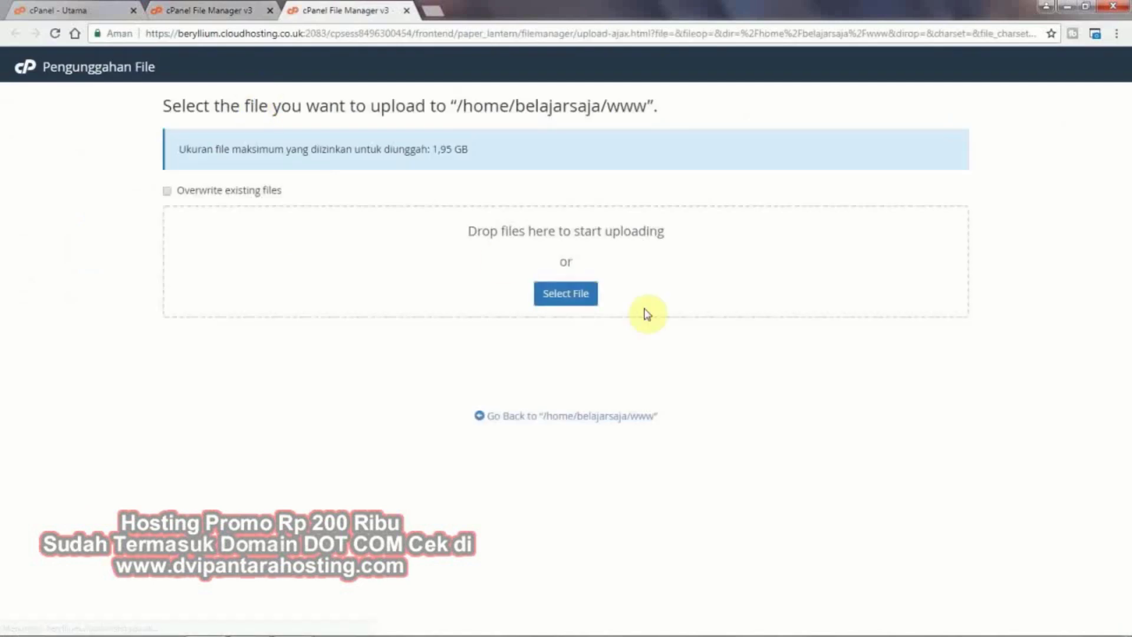
pyautogui.click(563, 295)
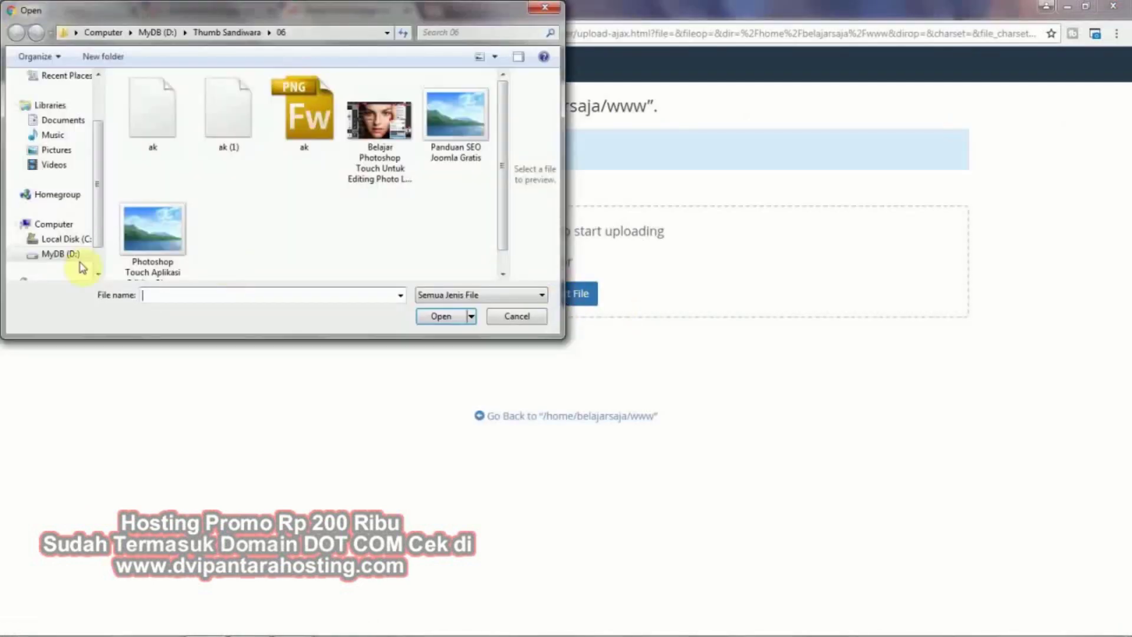
pyautogui.click(68, 239)
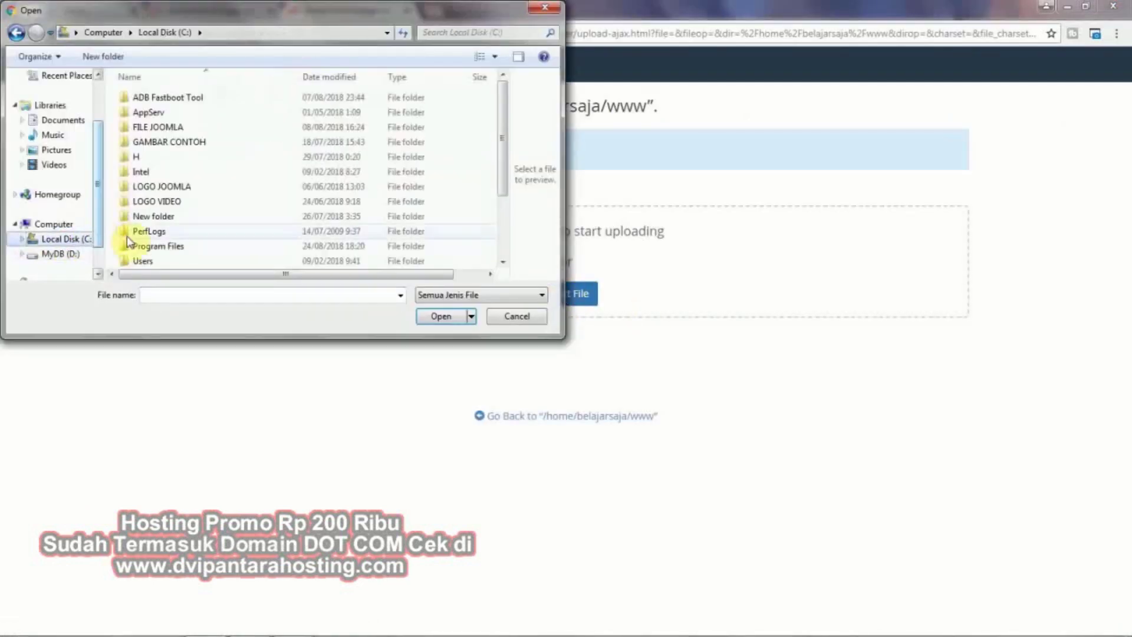
pyautogui.click(144, 216)
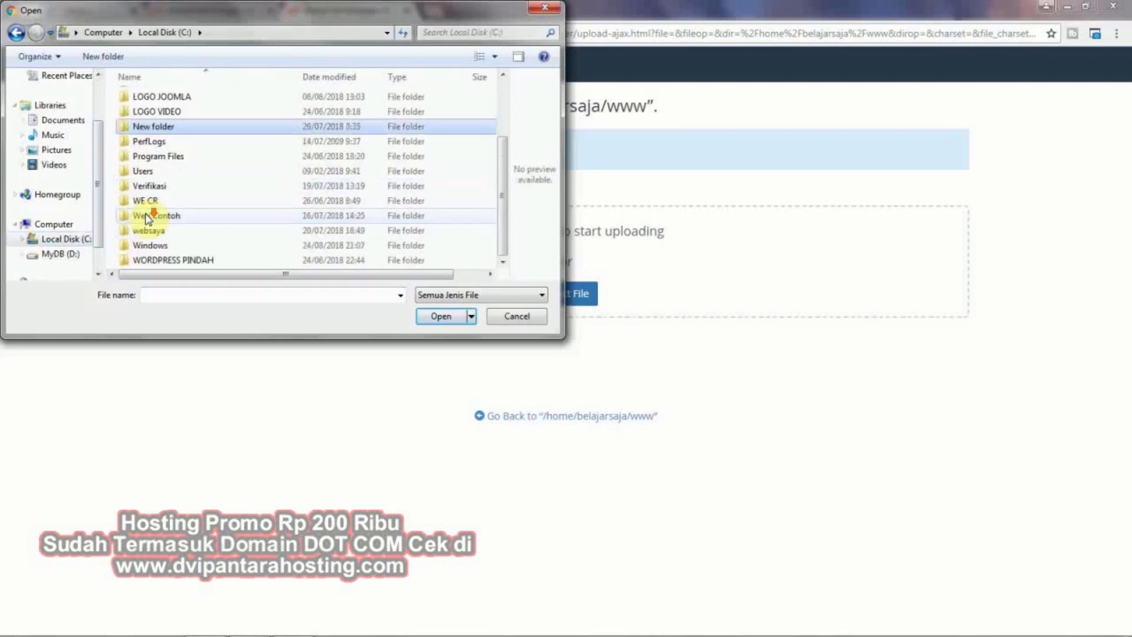
pyautogui.scroll(-2, 147, 217)
pyautogui.doubleClick(167, 260)
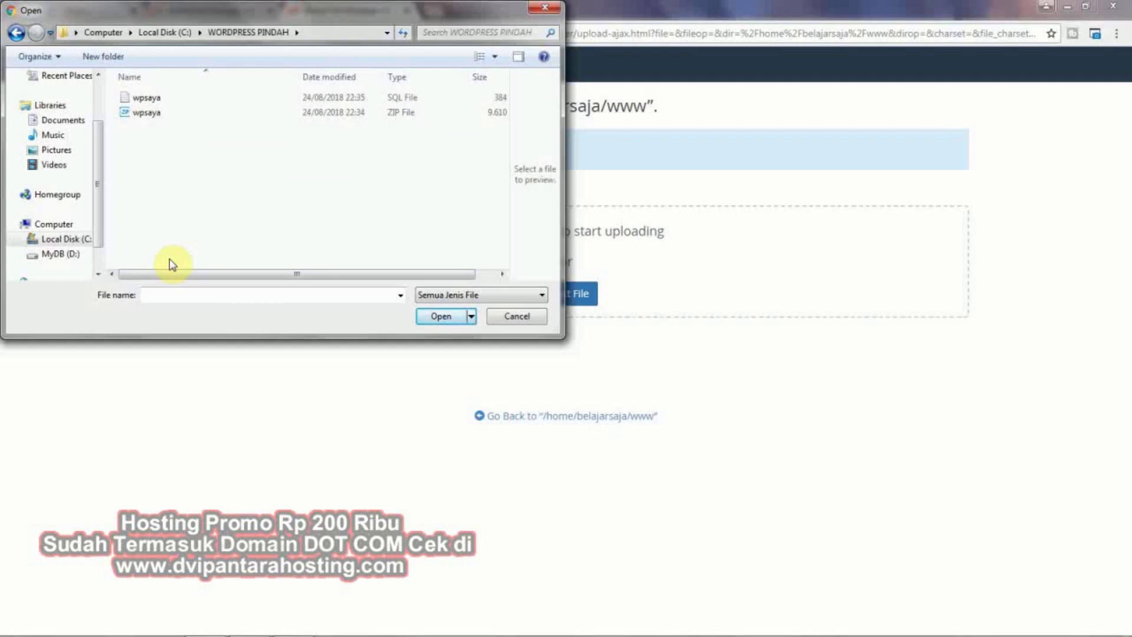
pyautogui.click(150, 114)
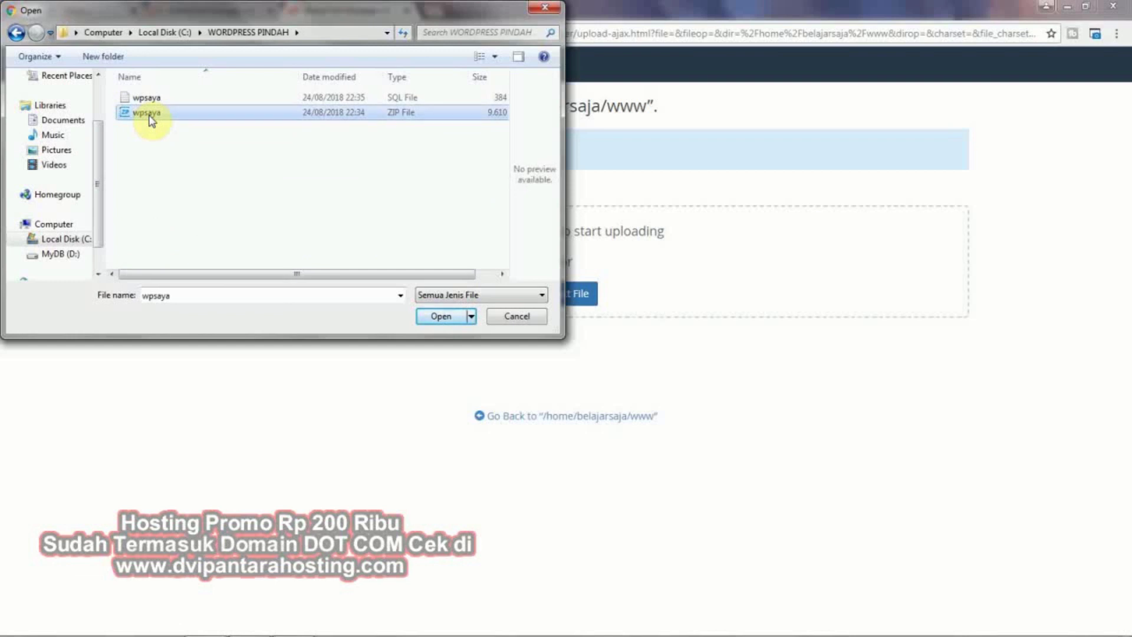
pyautogui.click(437, 318)
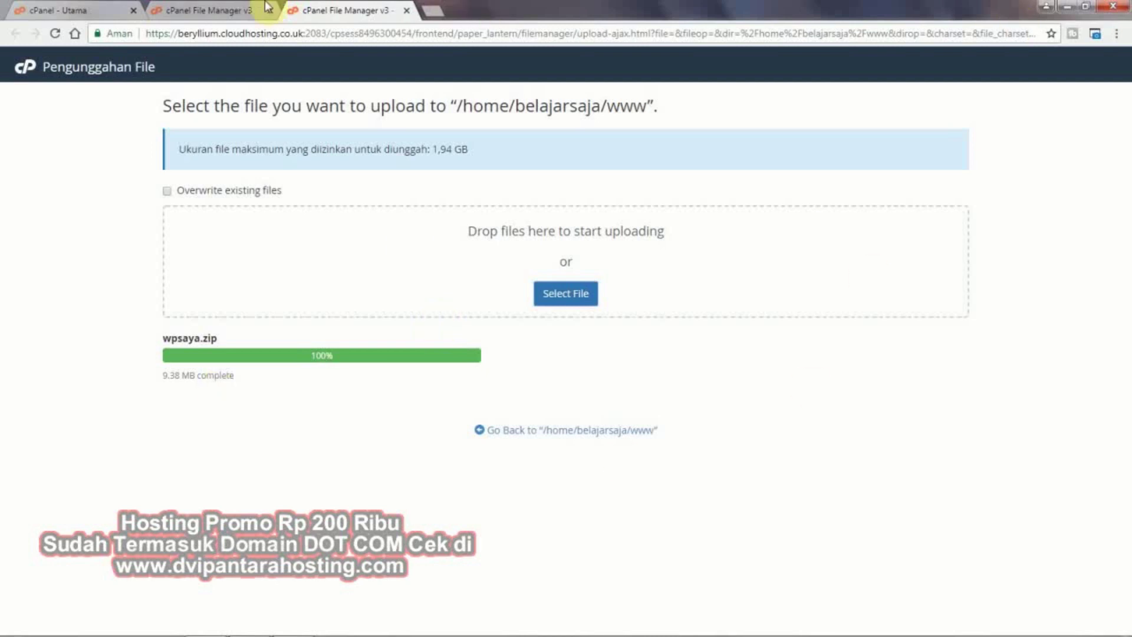
# Step: Reload the file list of the www directory and close the file upload page
pyautogui.click(248, 10)
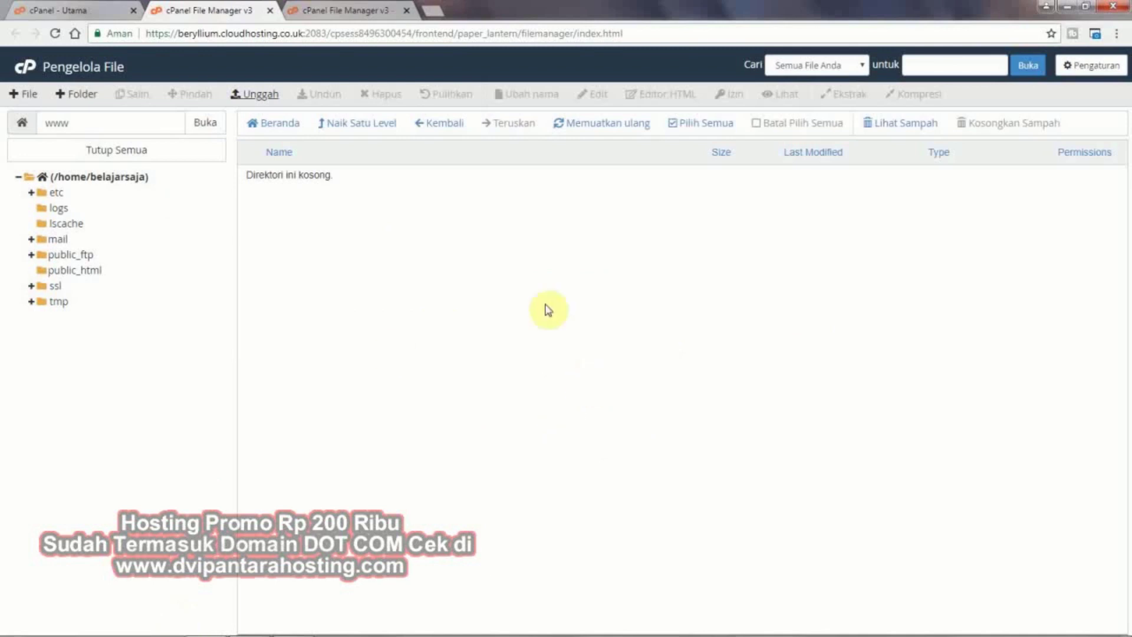
pyautogui.click(602, 132)
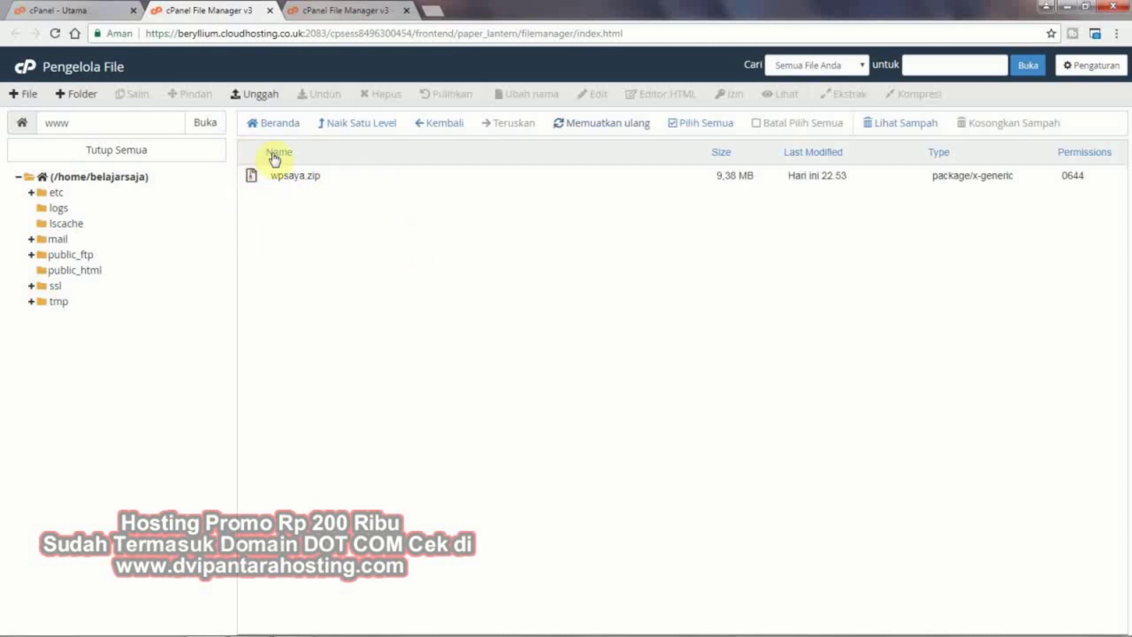
pyautogui.click(330, 10)
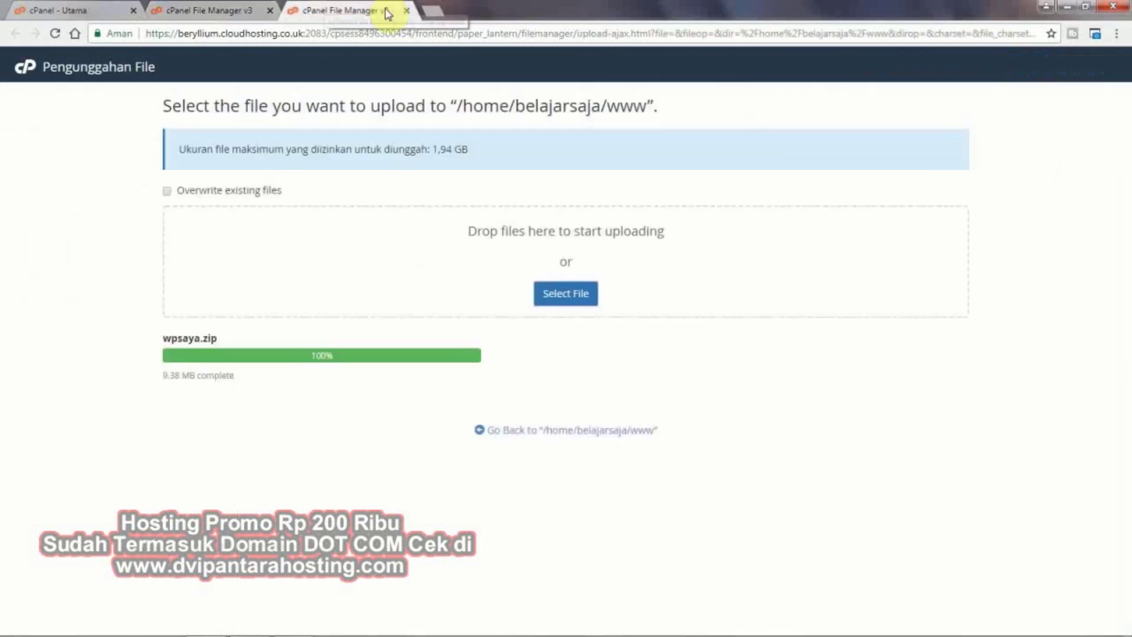
pyautogui.click(406, 11)
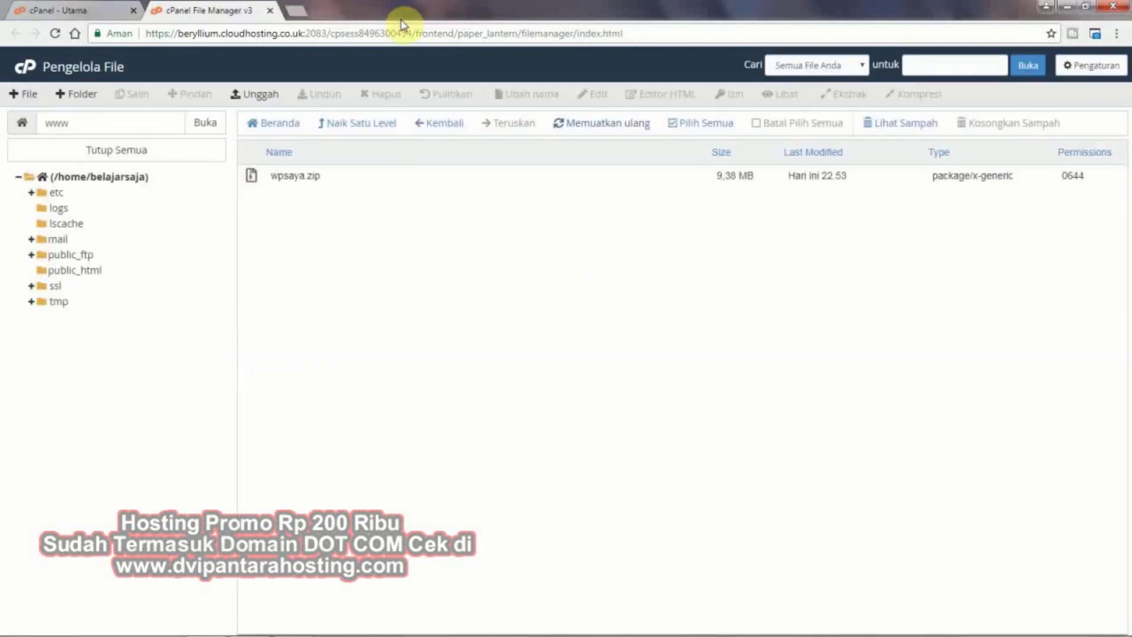
# Step: Extract wpsaya.zip into /public_html and close the extraction results
pyautogui.click(262, 180)
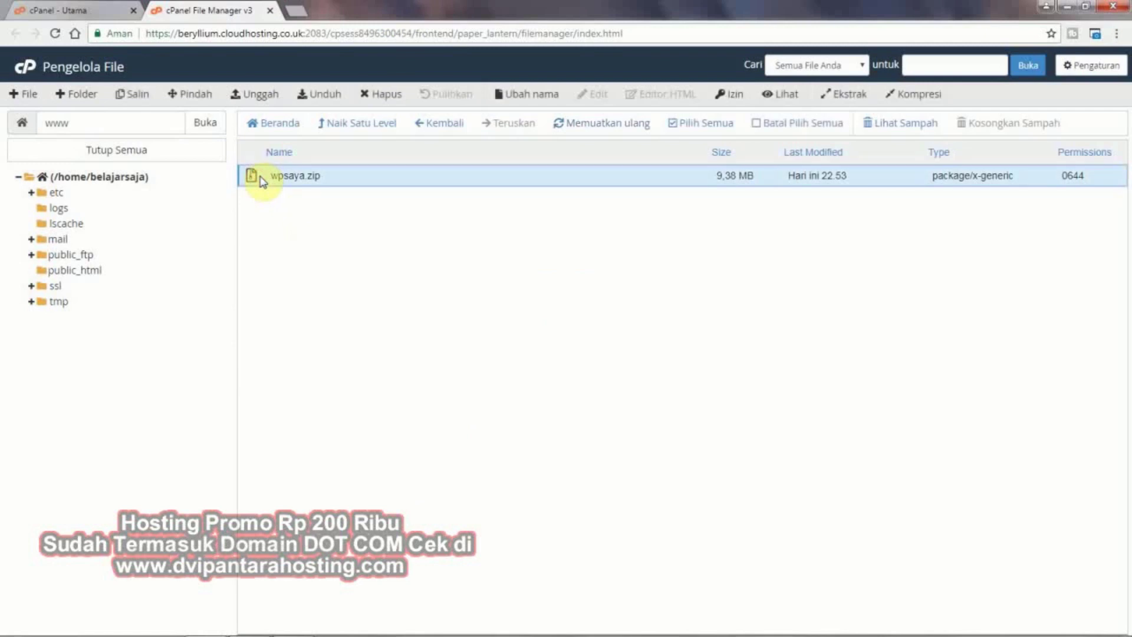
pyautogui.click(854, 95)
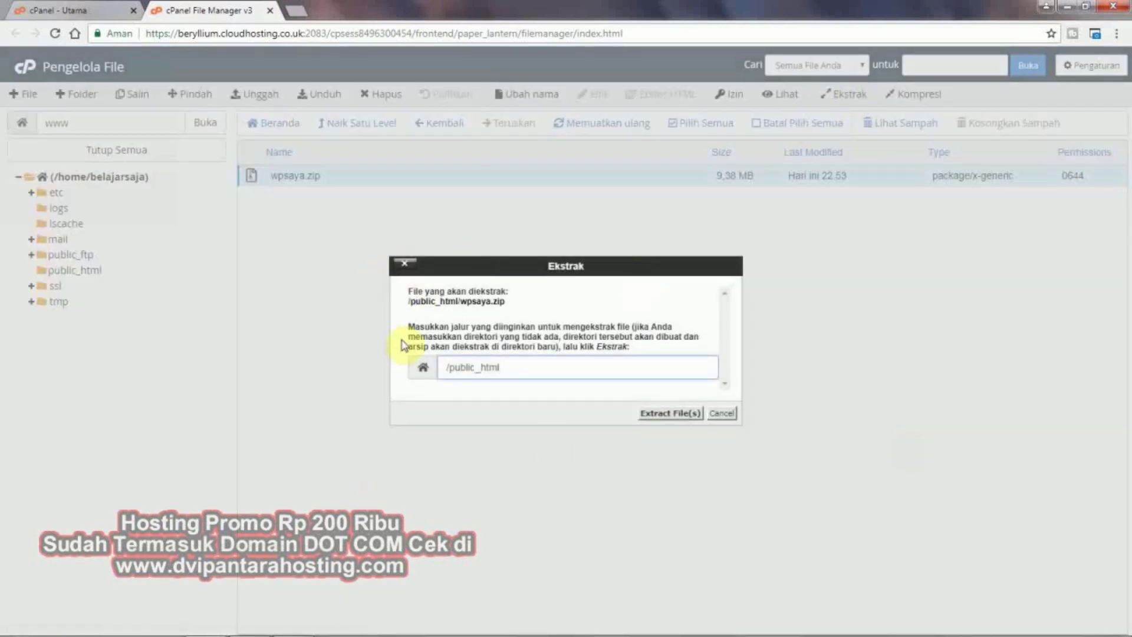
pyautogui.click(687, 414)
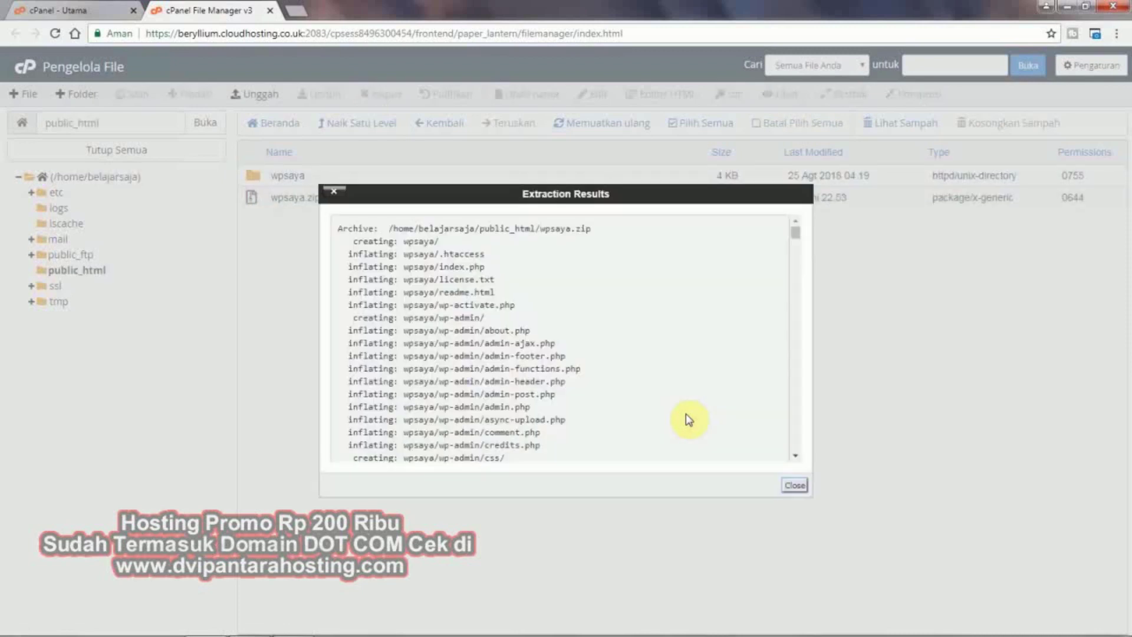
pyautogui.click(796, 485)
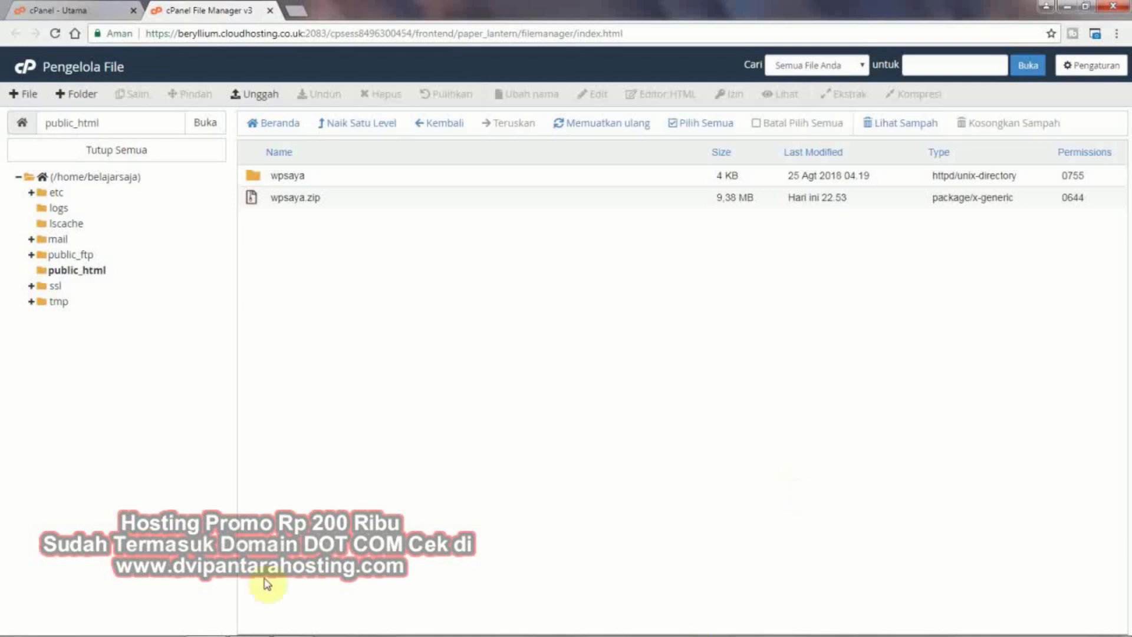
# Step: Delete wpsaya.zip from public_html permanently, skipping the trash
pyautogui.click(251, 199)
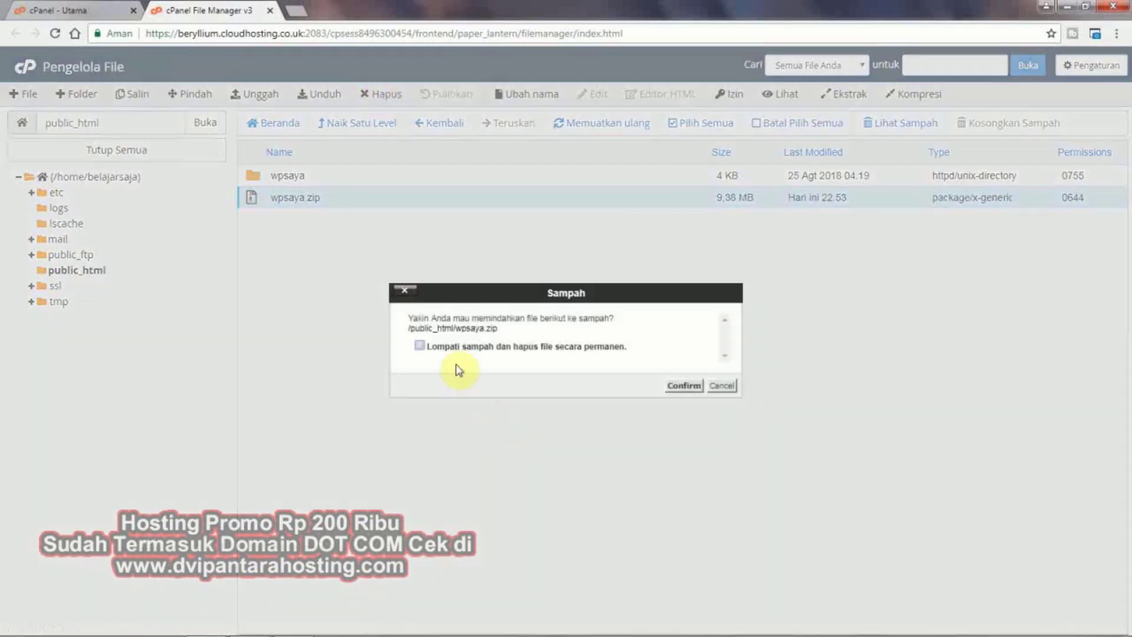
pyautogui.click(455, 347)
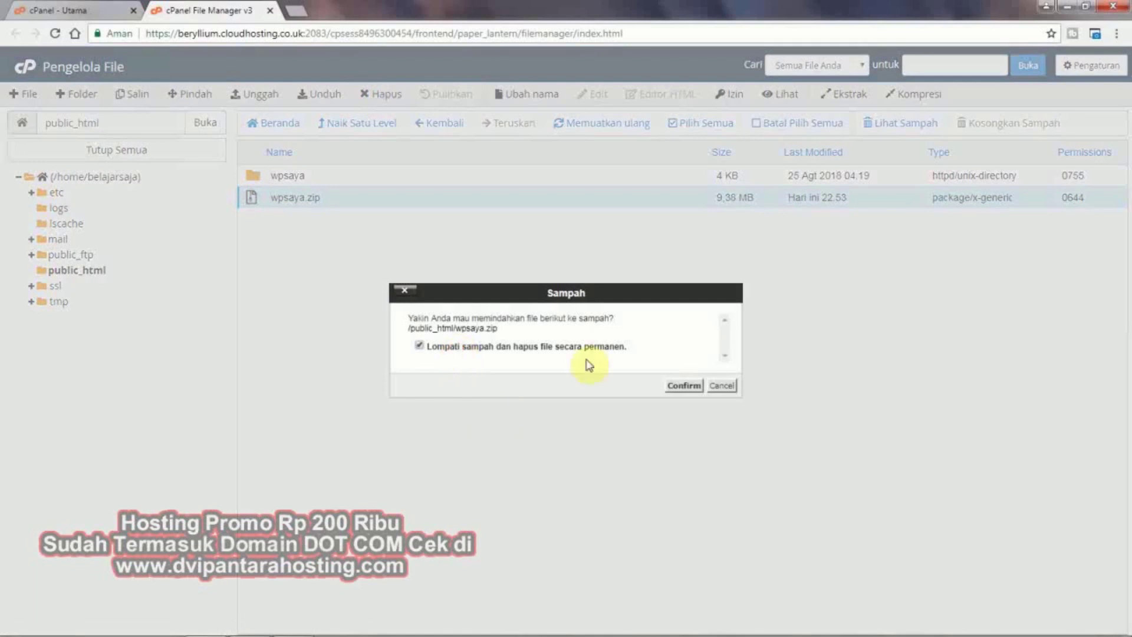
pyautogui.click(684, 386)
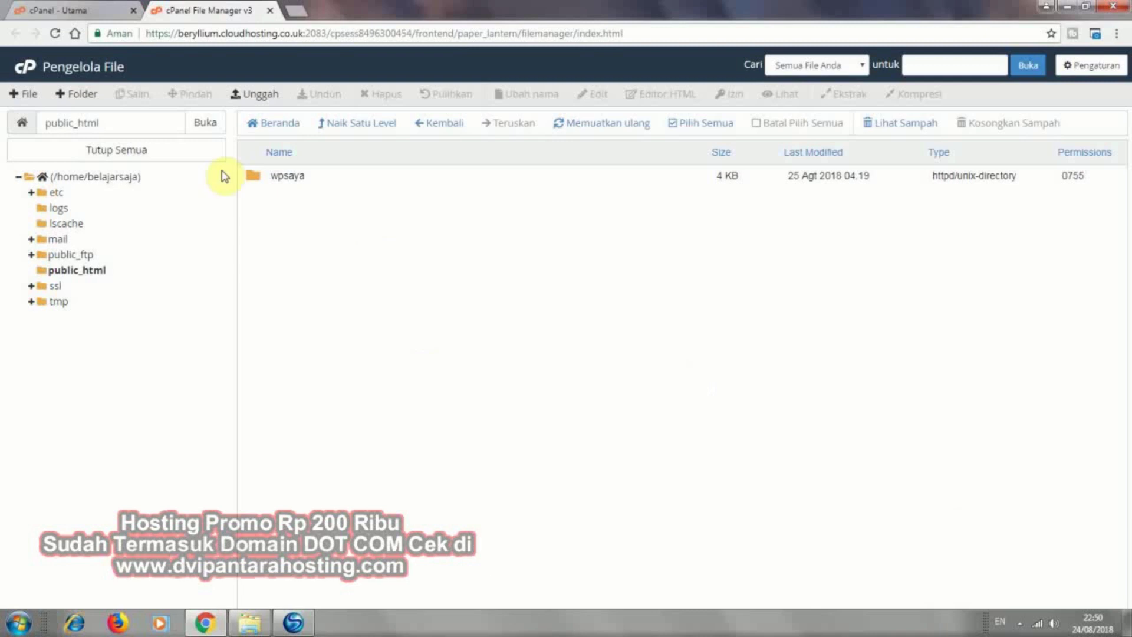
# Step: Move all files and folders inside the wpsaya folder up to /public_html/
pyautogui.click(258, 183)
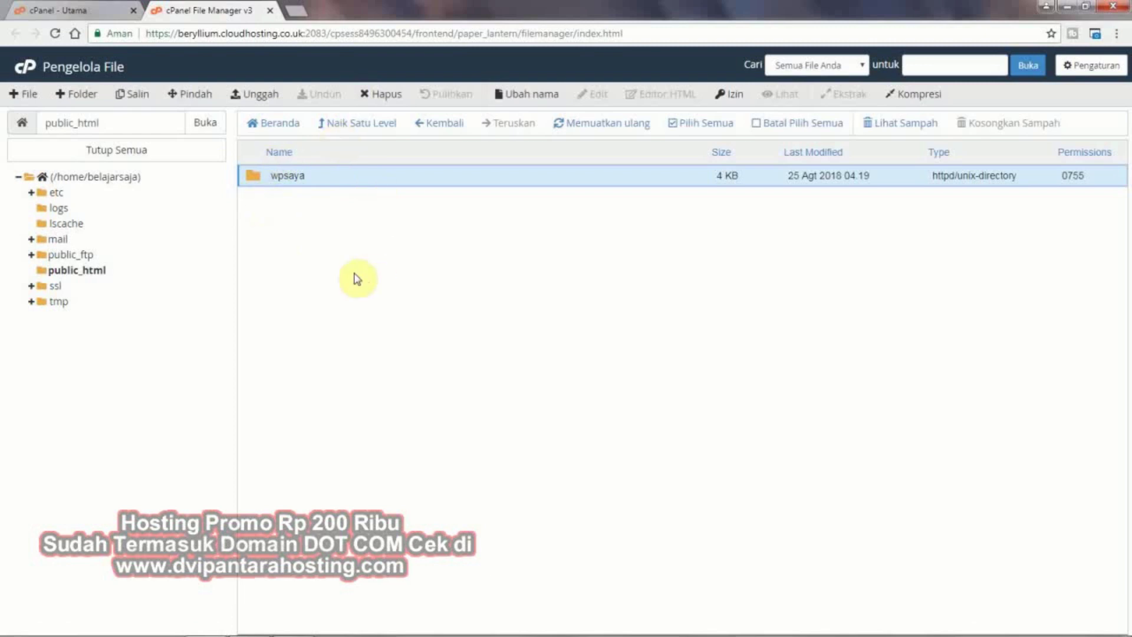
pyautogui.doubleClick(255, 178)
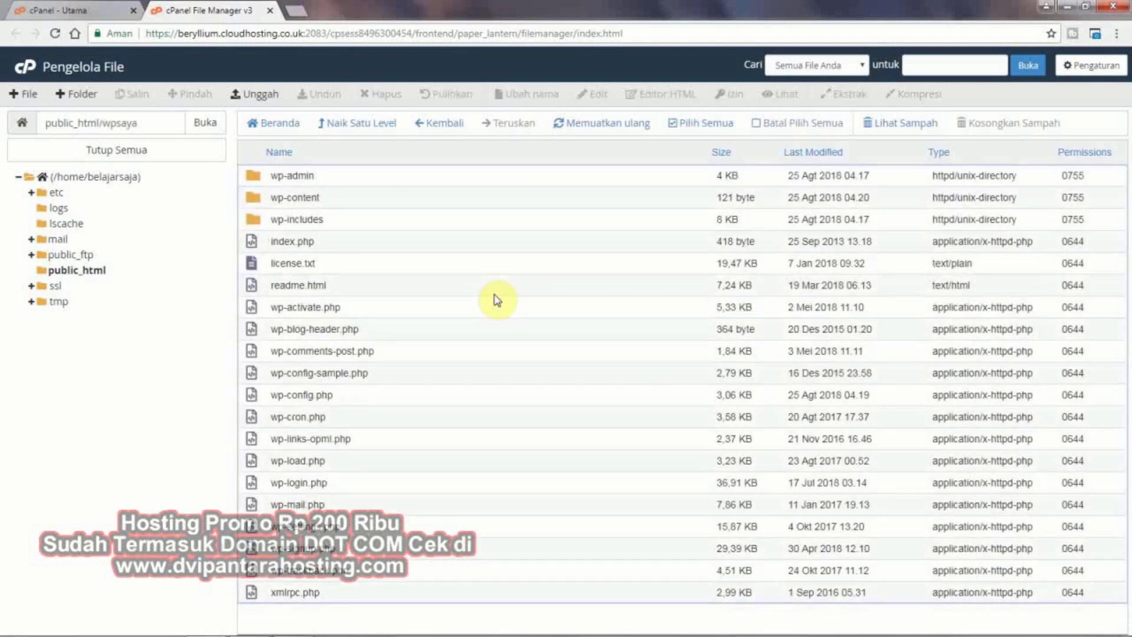
pyautogui.click(252, 175)
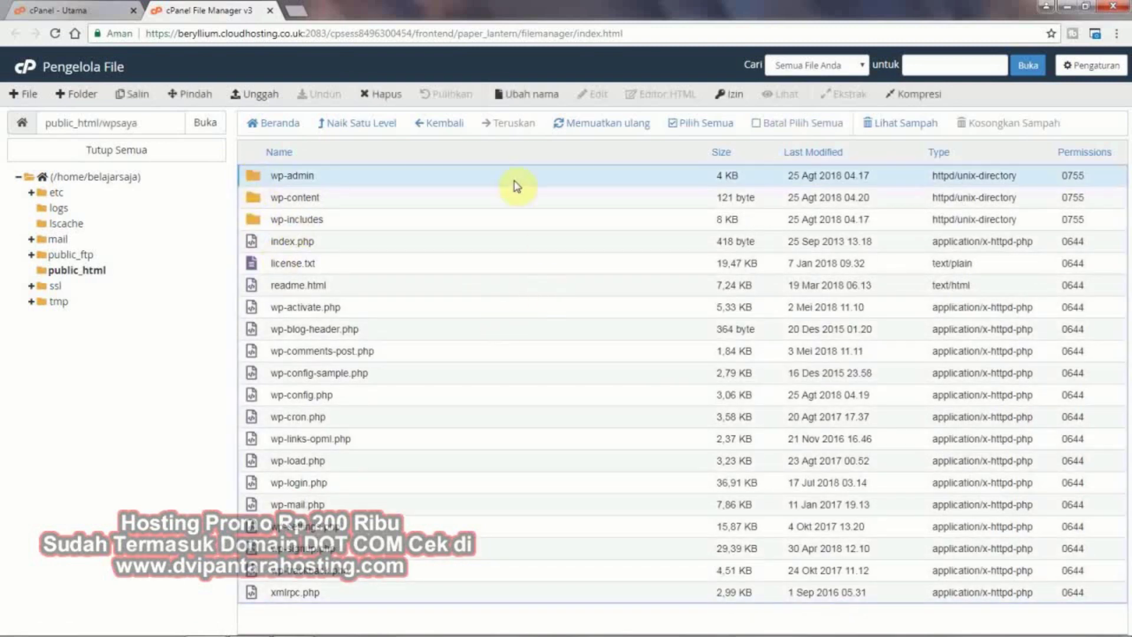
pyautogui.click(714, 125)
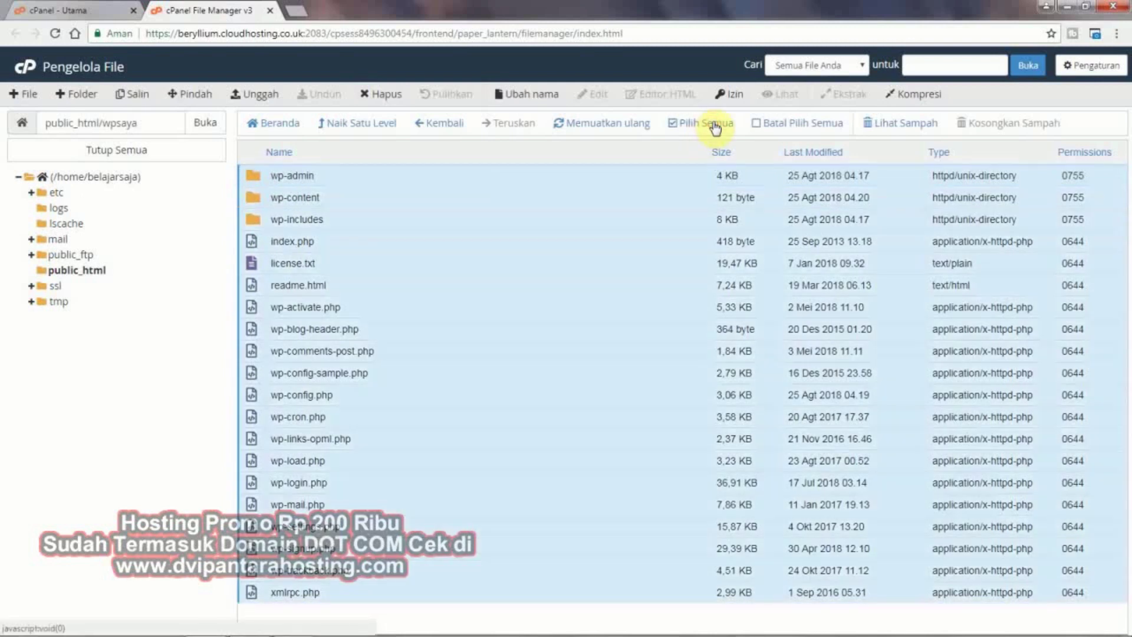
pyautogui.rightClick(401, 257)
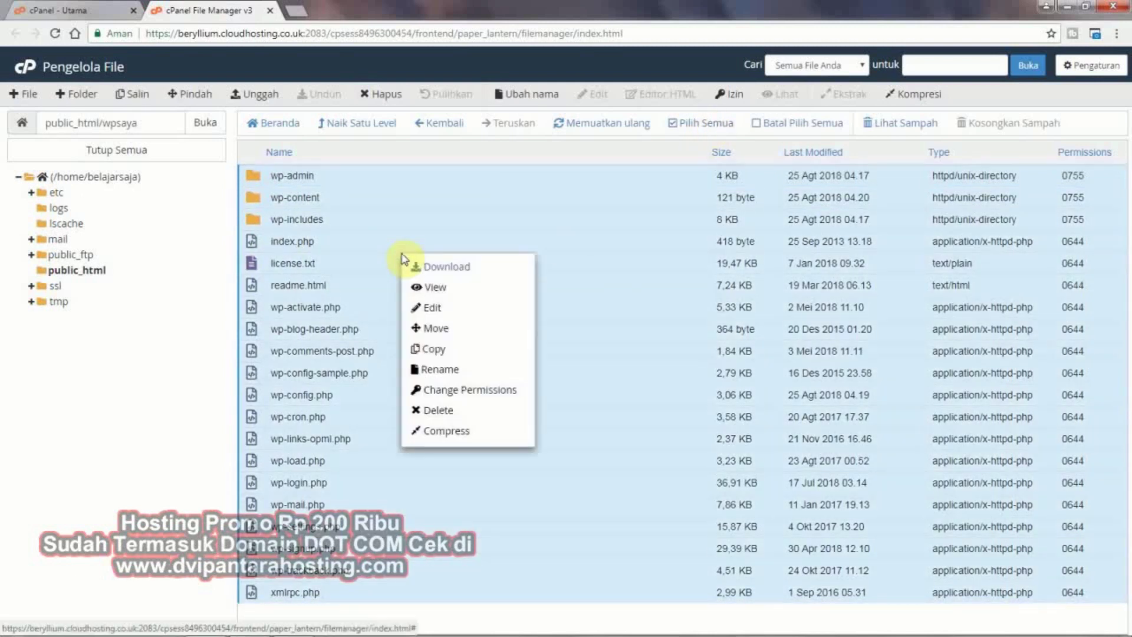
pyautogui.click(462, 328)
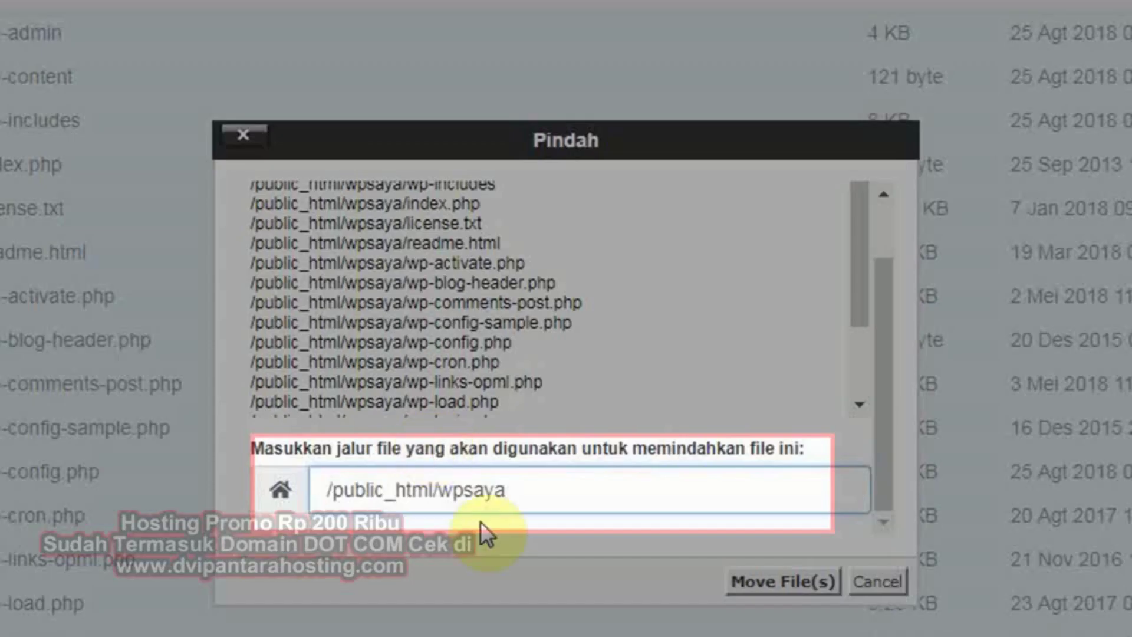
pyautogui.moveTo(530, 436); pyautogui.dragTo(489, 435)
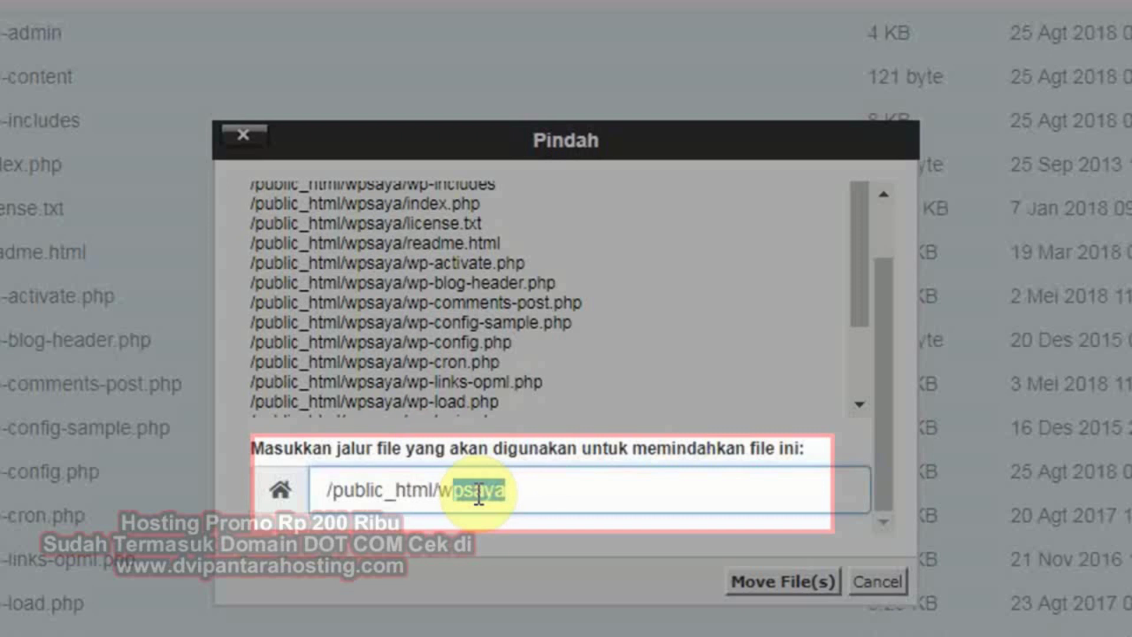
pyautogui.press('BackSpace')
pyautogui.press('BackSpace')
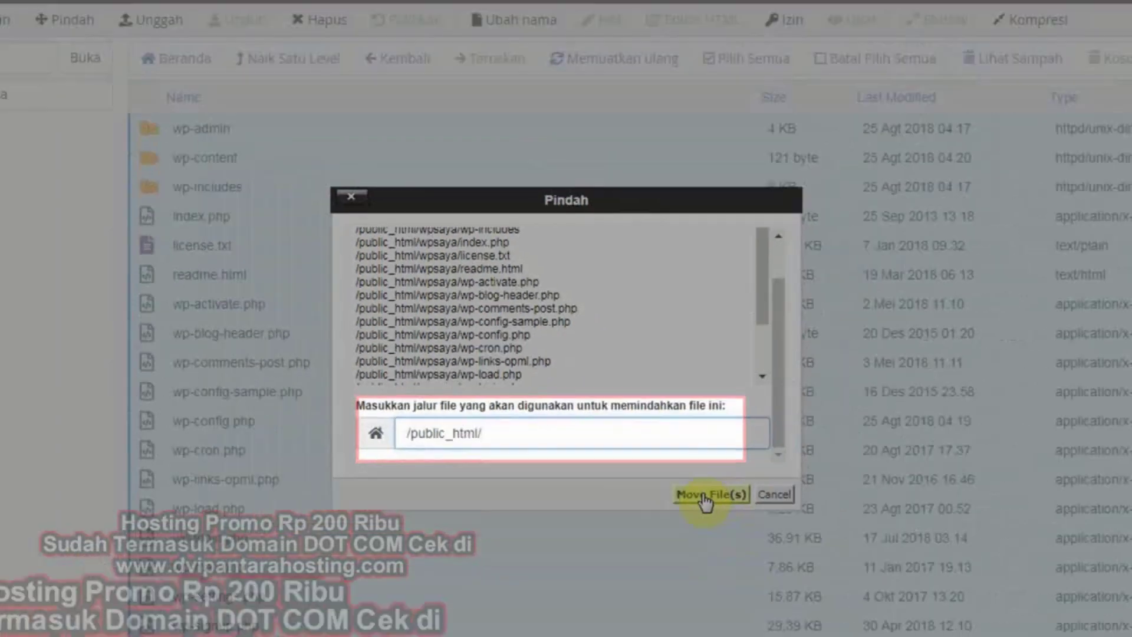
pyautogui.click(782, 582)
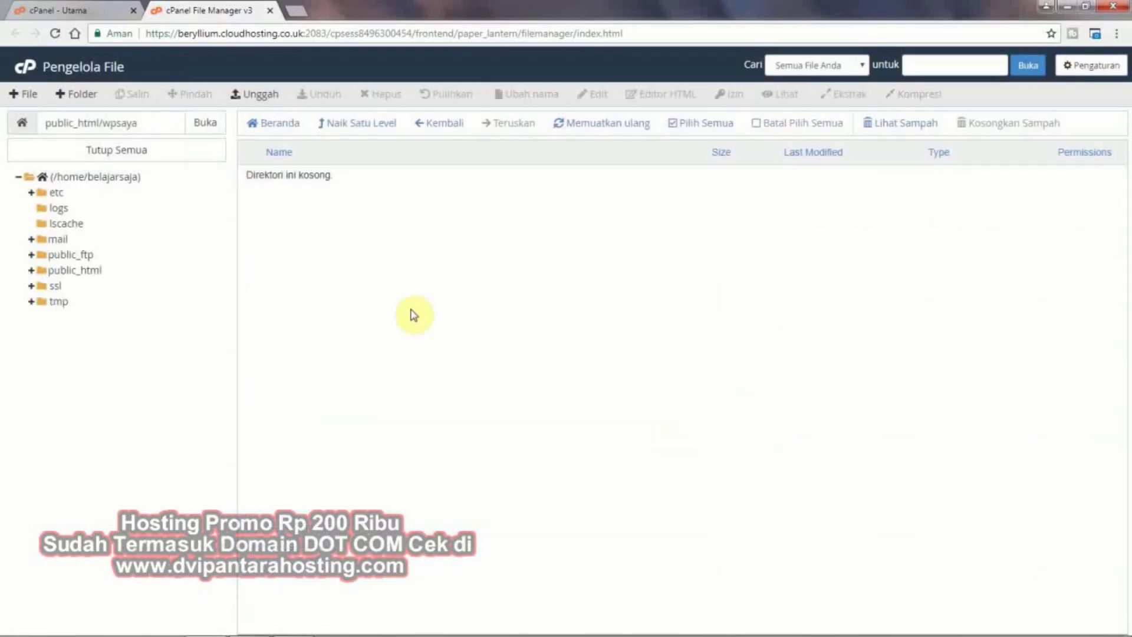
# Step: Return to public_html and permanently delete the emptied wpsaya folder, skipping the trash
pyautogui.click(357, 125)
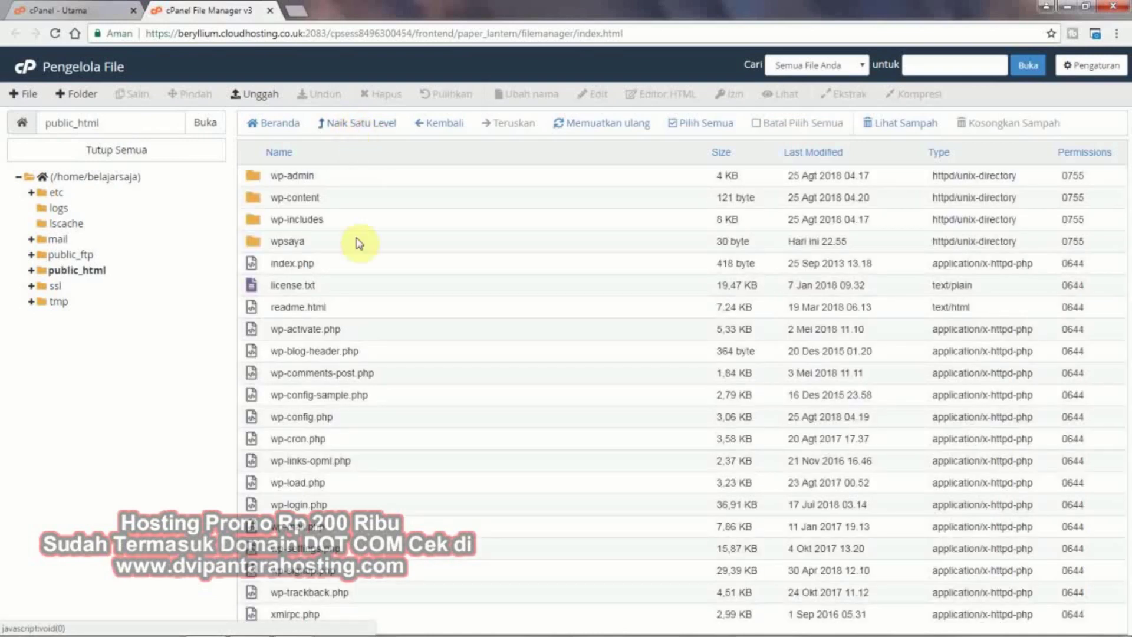
pyautogui.click(261, 244)
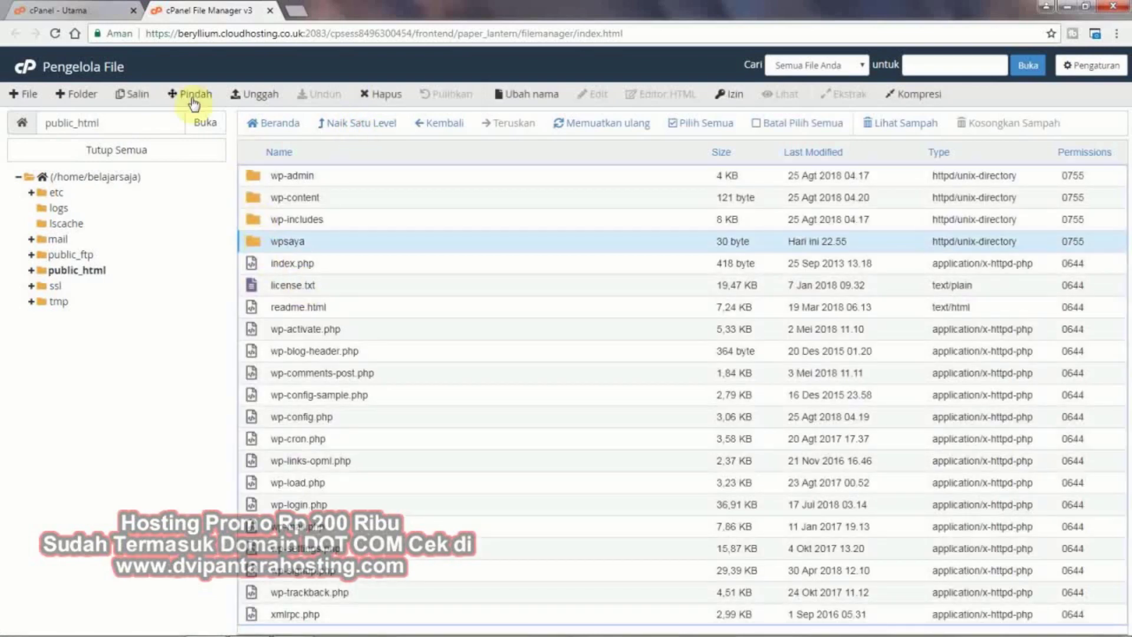
pyautogui.click(382, 95)
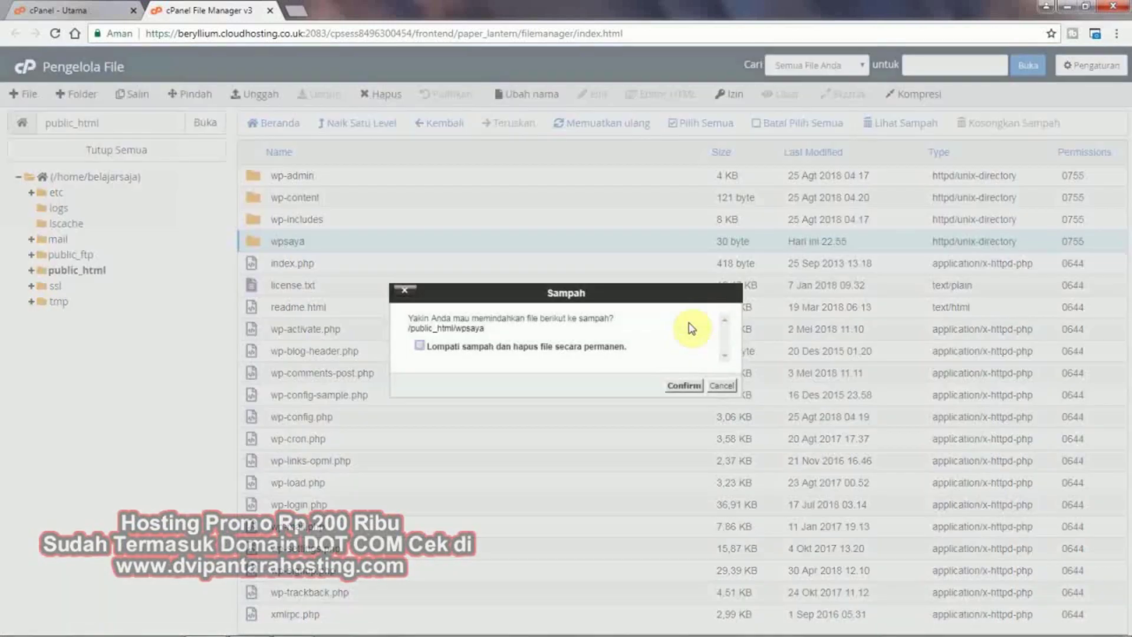
pyautogui.click(519, 347)
pyautogui.click(682, 386)
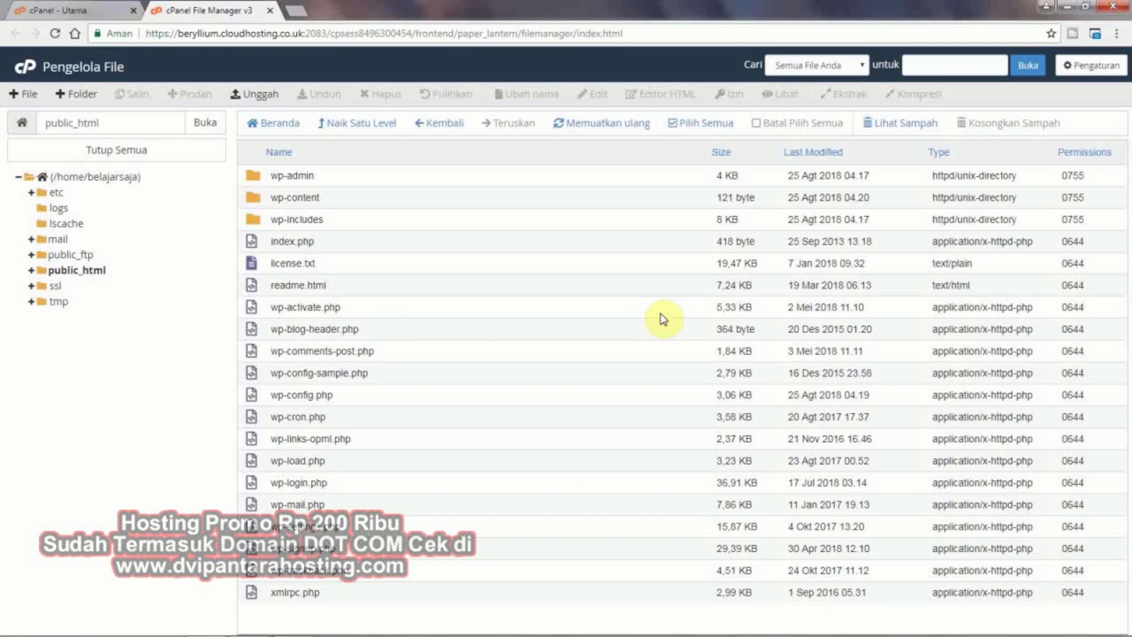
# Step: Close the File Manager, open the primary domain belajarsaja.tk to check the site, and return to the cPanel home page
pyautogui.click(270, 10)
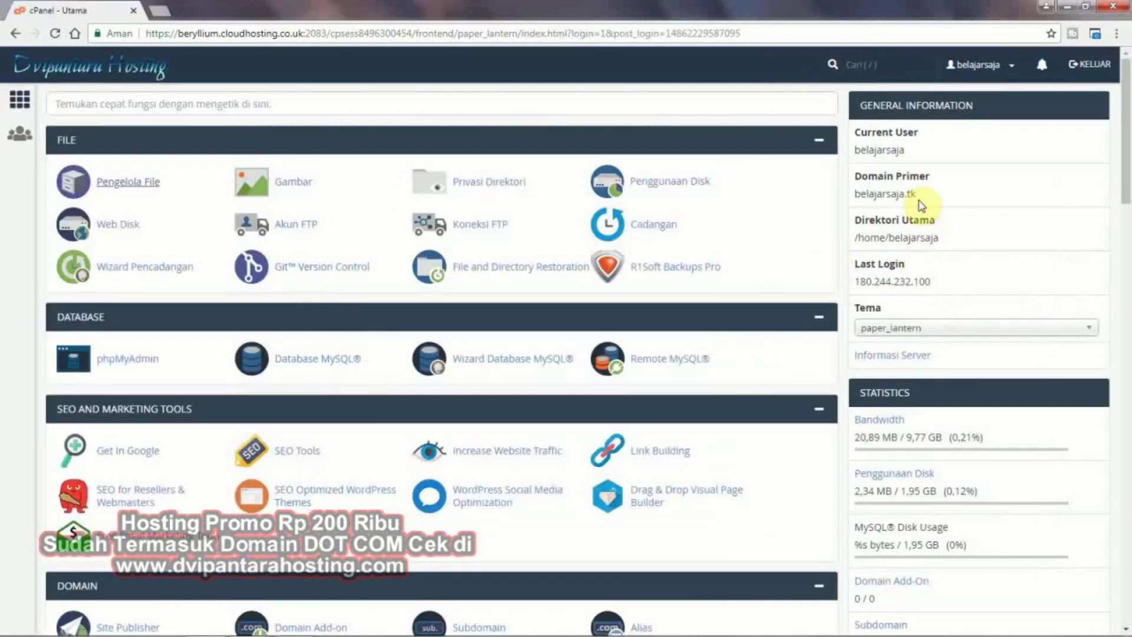
pyautogui.moveTo(918, 194); pyautogui.dragTo(855, 193)
pyautogui.rightClick(856, 193)
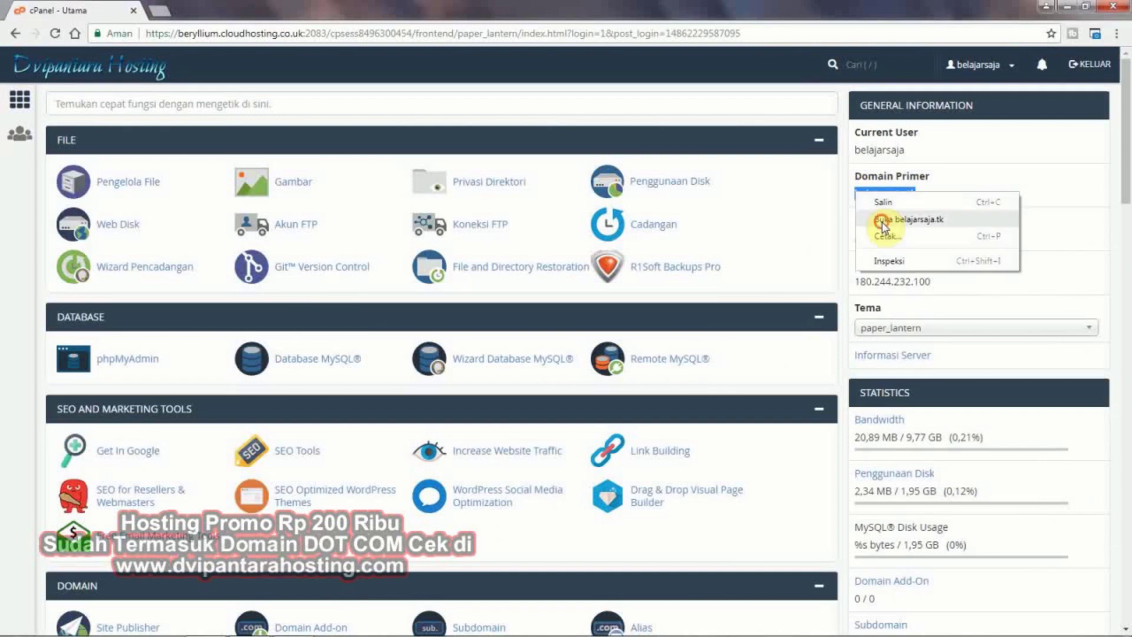
pyautogui.click(883, 221)
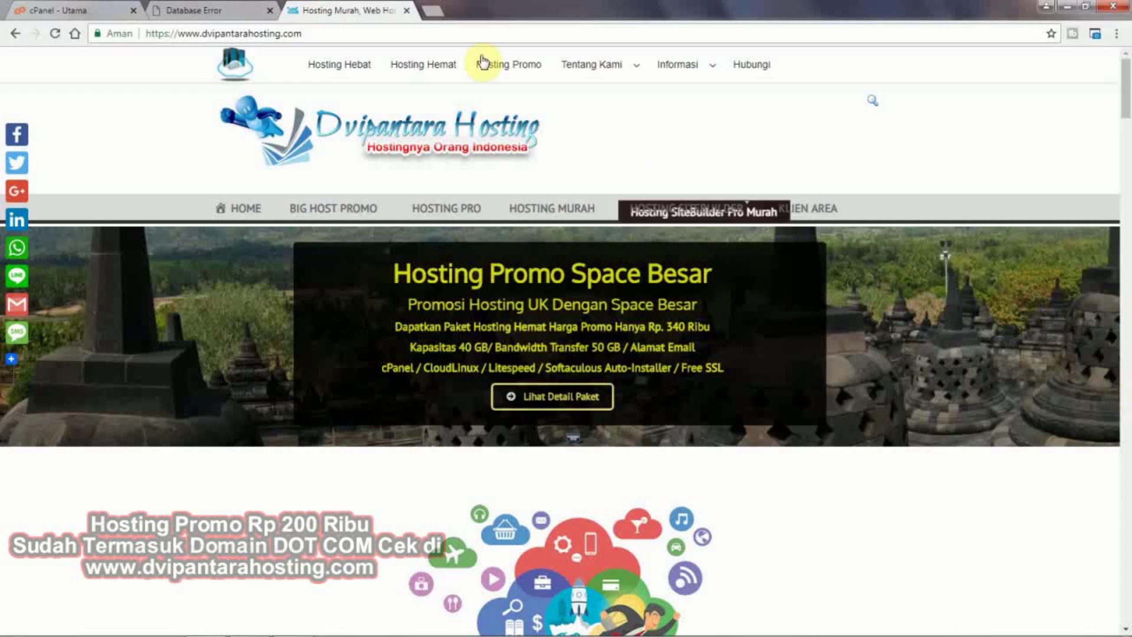
pyautogui.click(406, 10)
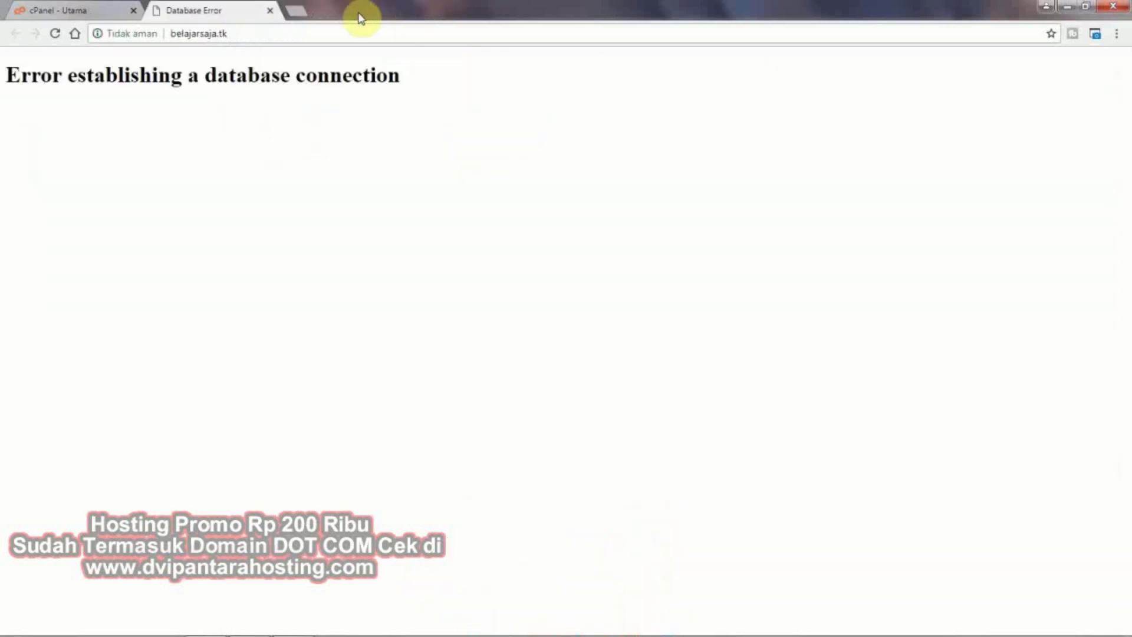
pyautogui.click(270, 11)
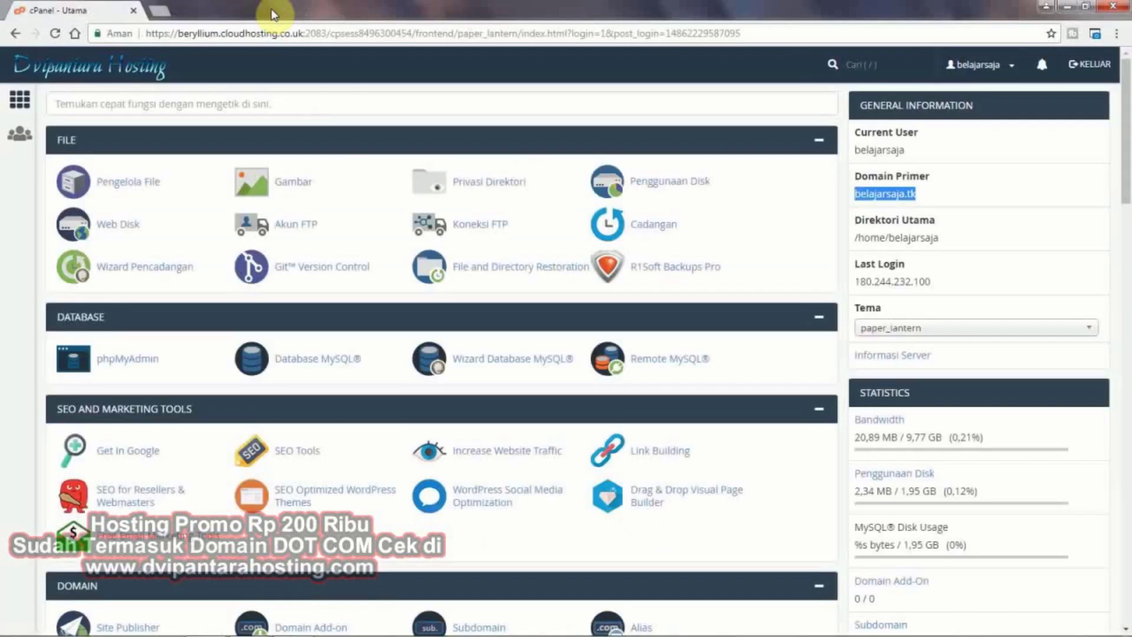
pyautogui.click(970, 196)
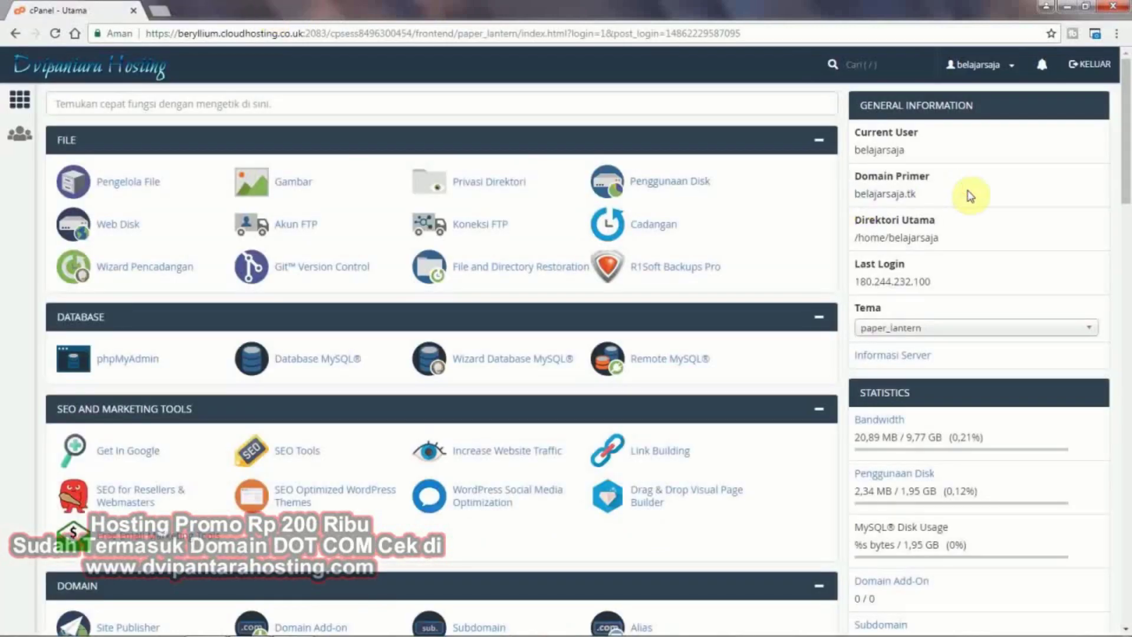
# Step: Create a MySQL database named belajarsaja_situsdb and return to the database management page
pyautogui.scroll(-3, 547, 315)
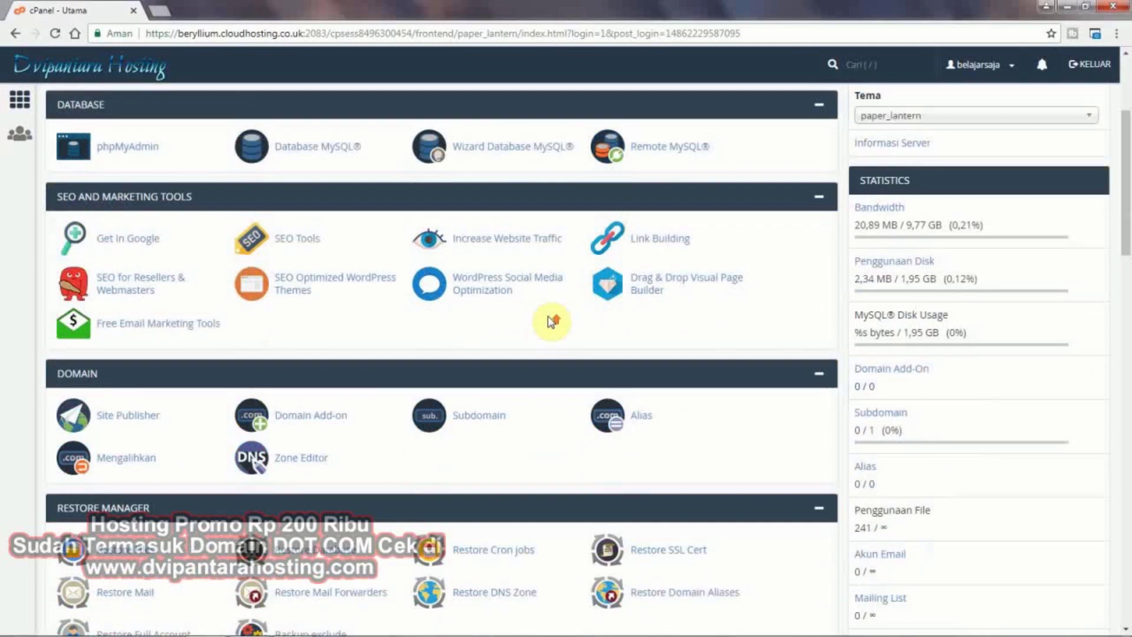
pyautogui.scroll(2, 551, 321)
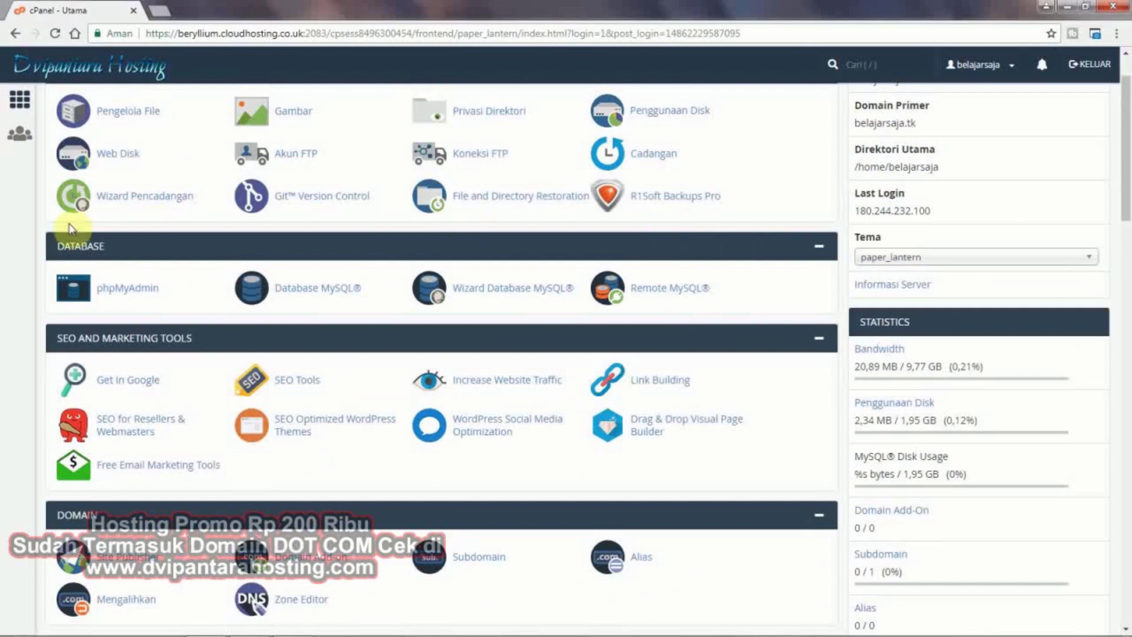
pyautogui.click(306, 296)
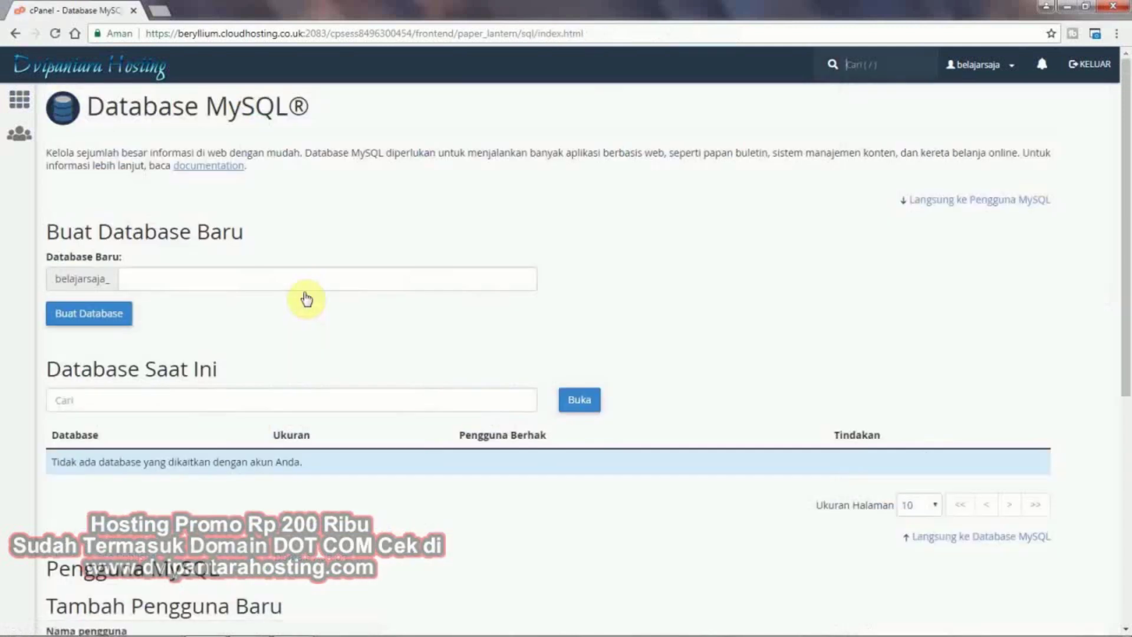
pyautogui.click(198, 273)
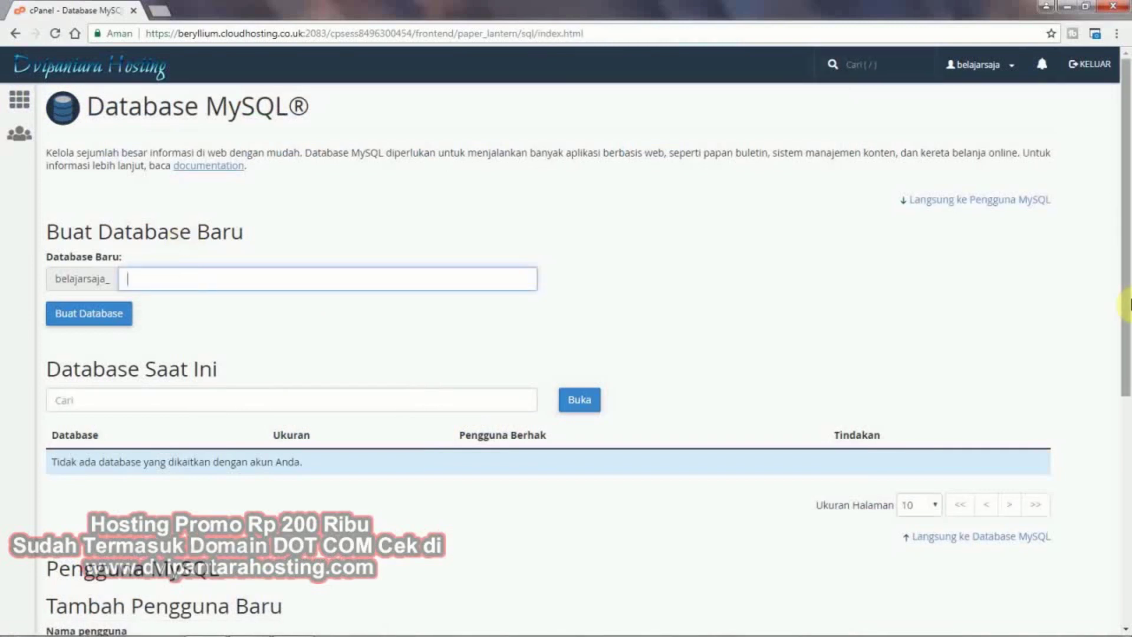
pyautogui.write('situsdb')
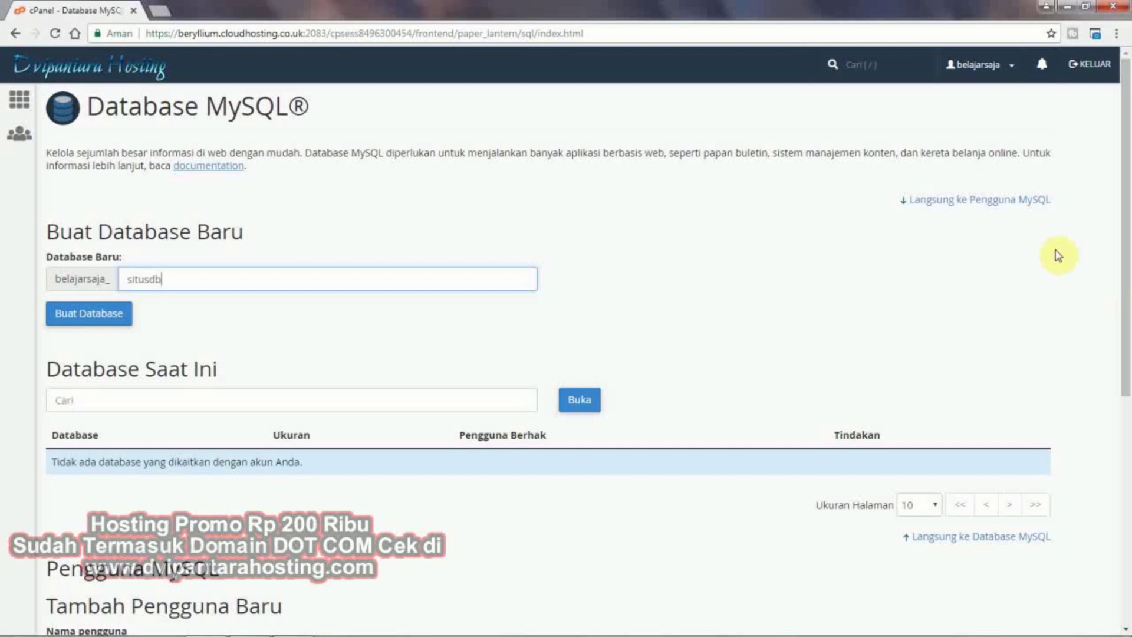
pyautogui.click(116, 323)
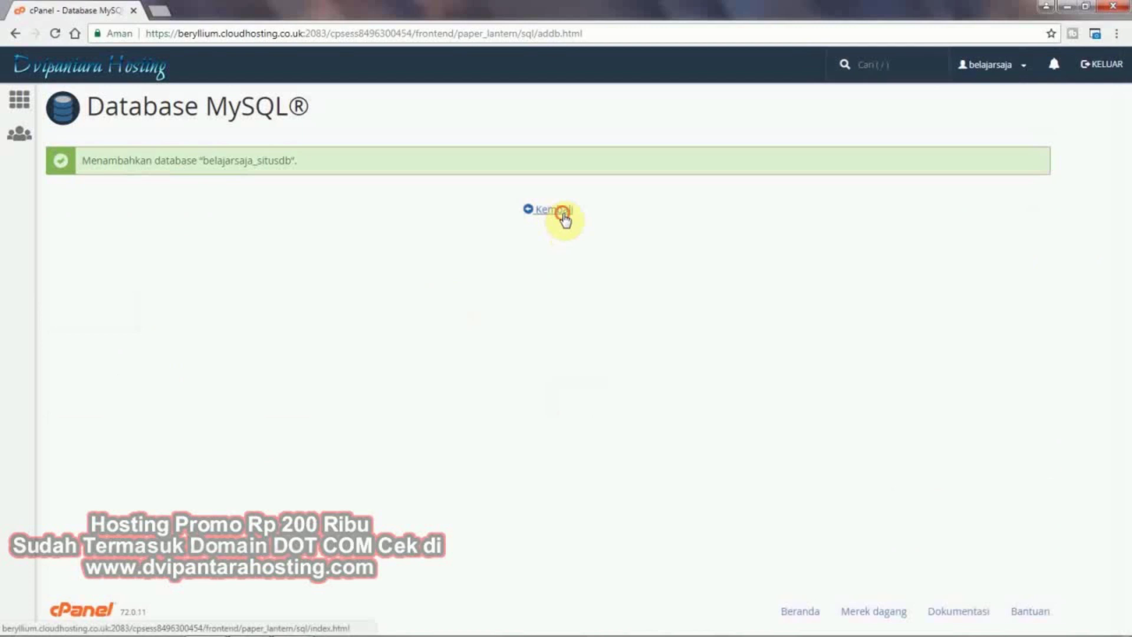
pyautogui.click(562, 219)
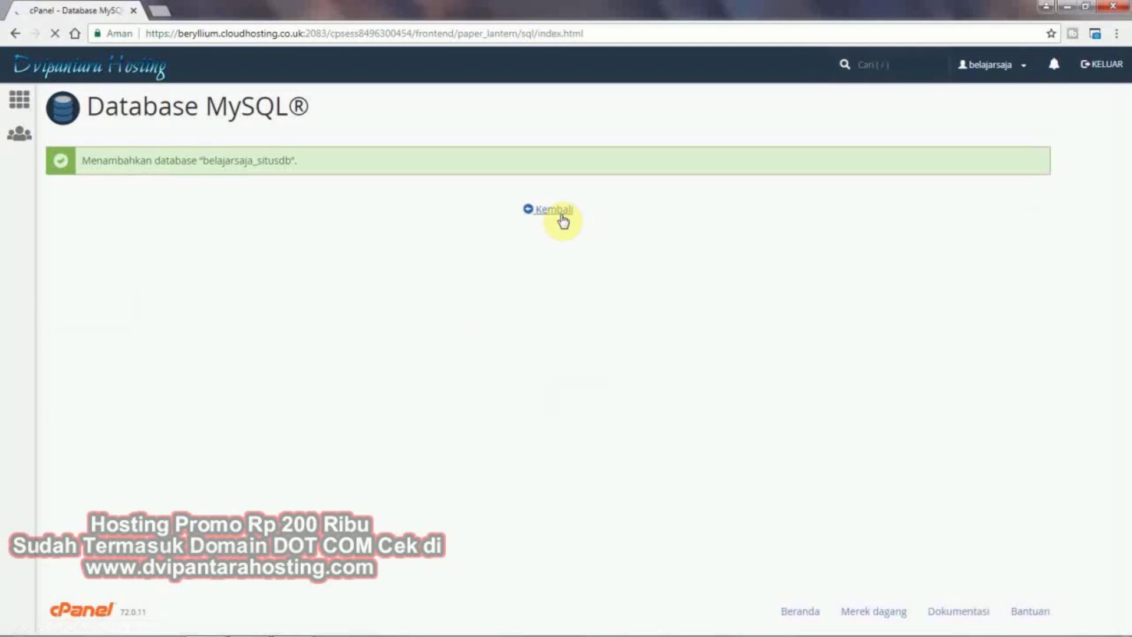
# Step: Enter huyan99 as the username for a new MySQL user
pyautogui.scroll(-1, 862, 392)
pyautogui.scroll(-10, 863, 392)
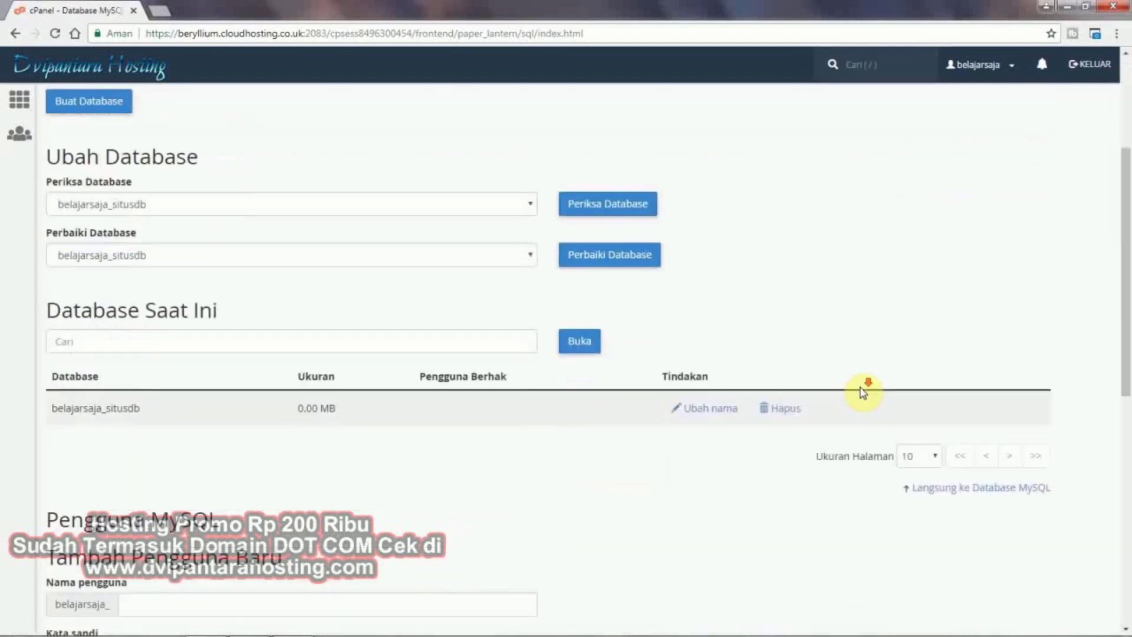
pyautogui.scroll(2, 862, 392)
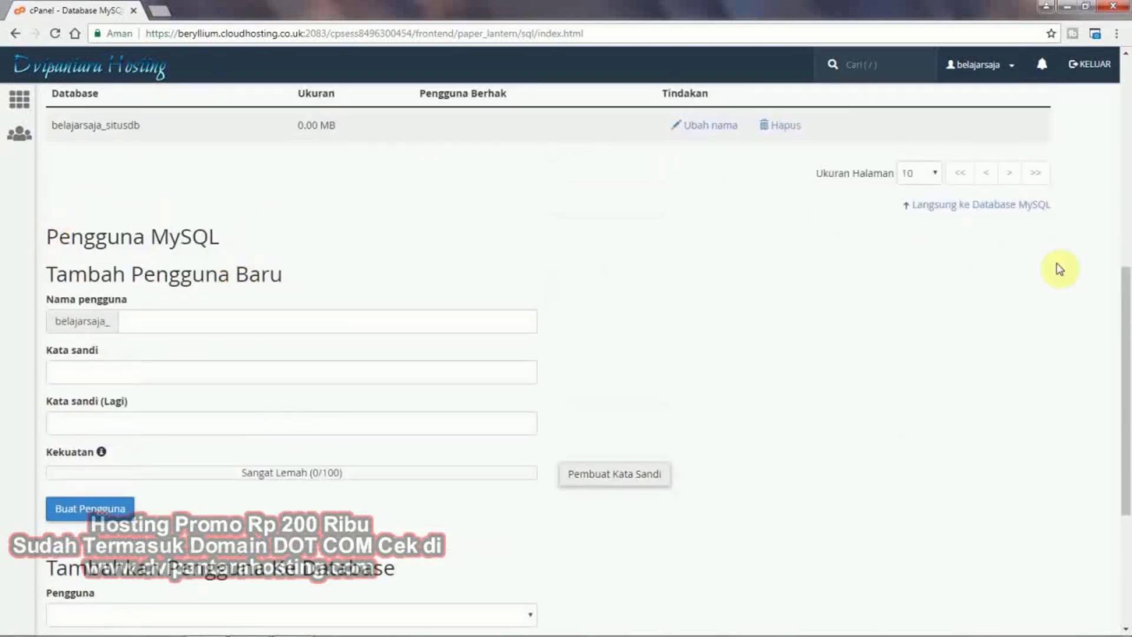
pyautogui.click(179, 318)
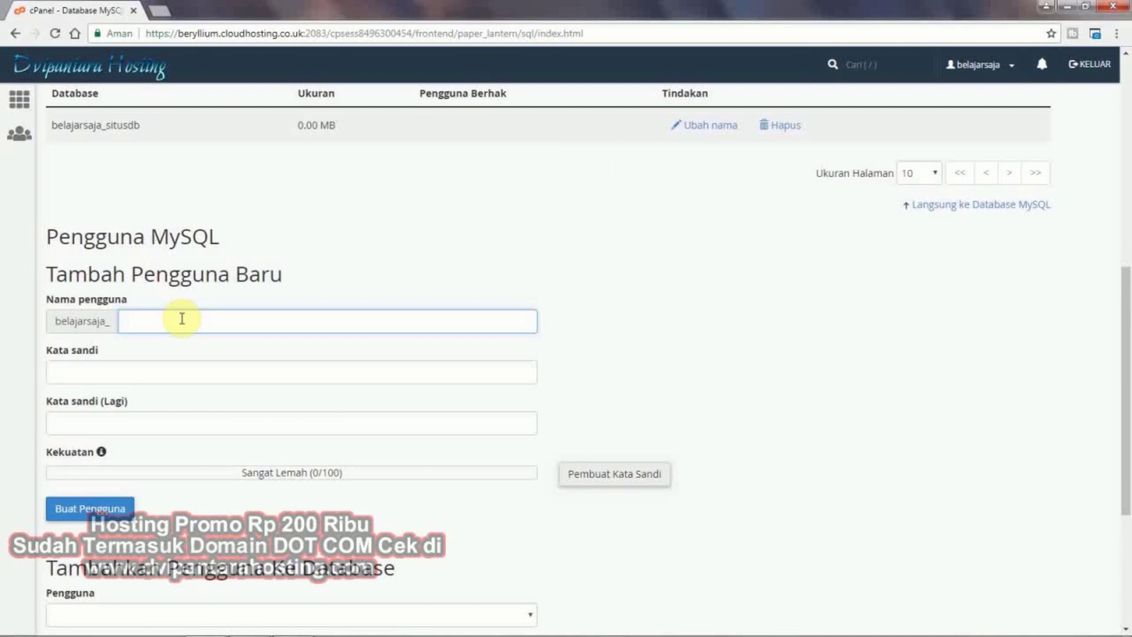
pyautogui.write('huyan99')
# Step: Generate a random password for the new MySQL user with the length set to 15 characters
pyautogui.click(592, 477)
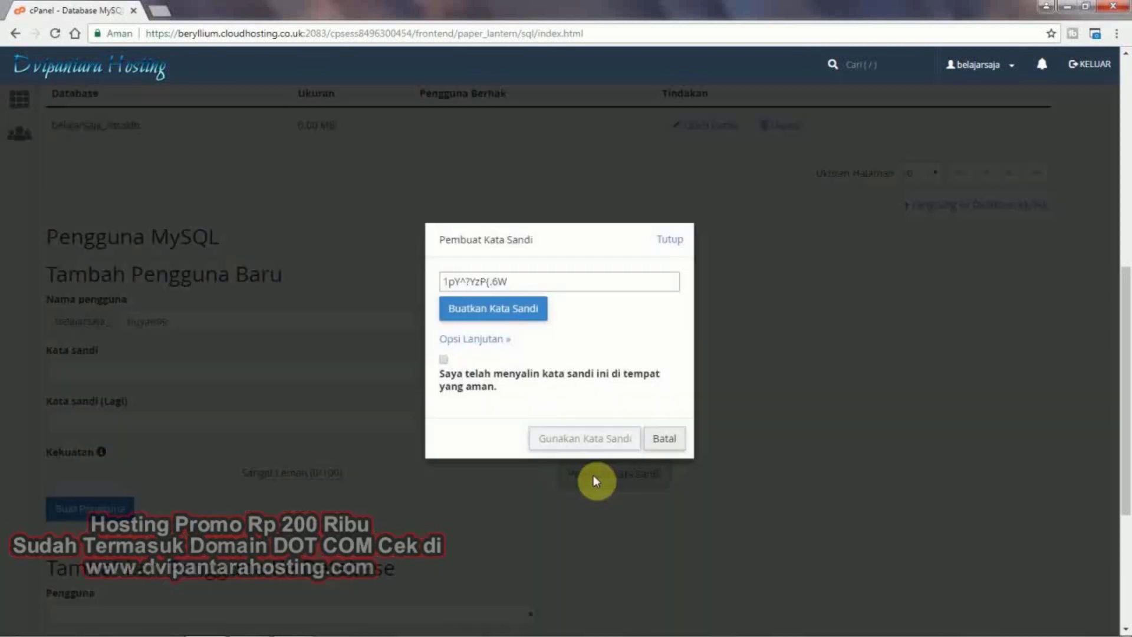
pyautogui.click(526, 311)
pyautogui.click(528, 312)
pyautogui.click(529, 314)
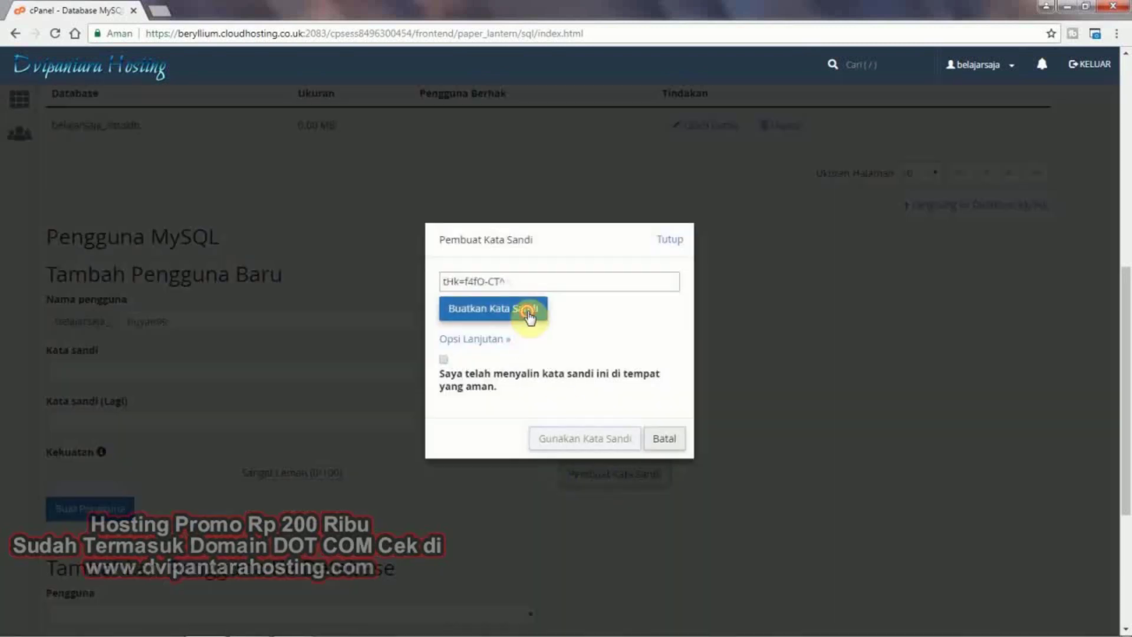
pyautogui.click(489, 339)
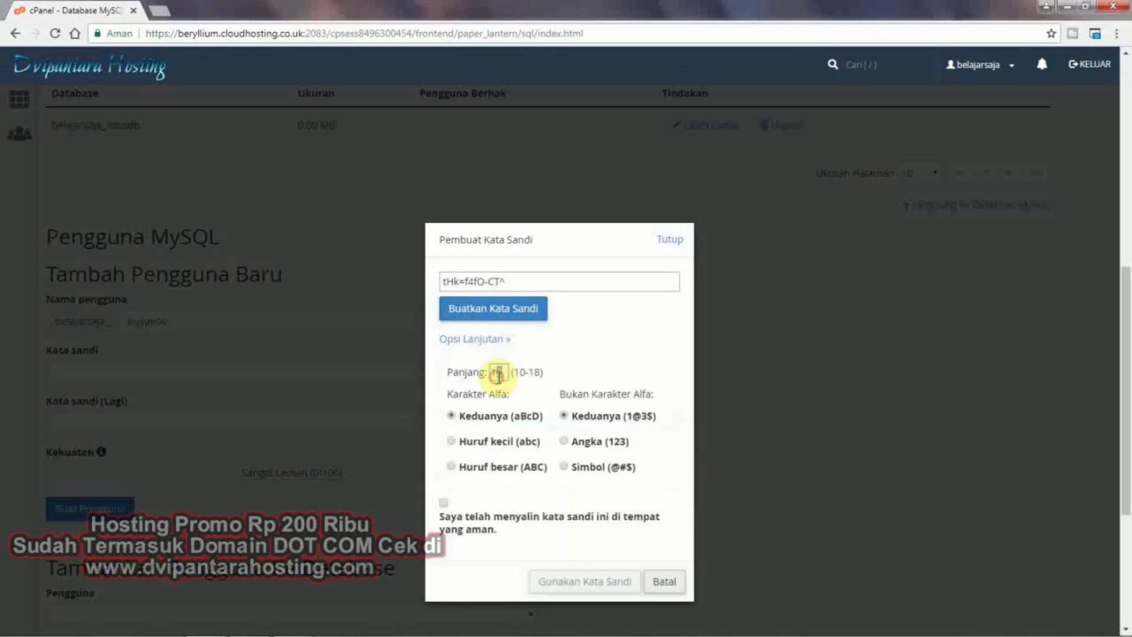
pyautogui.click(528, 315)
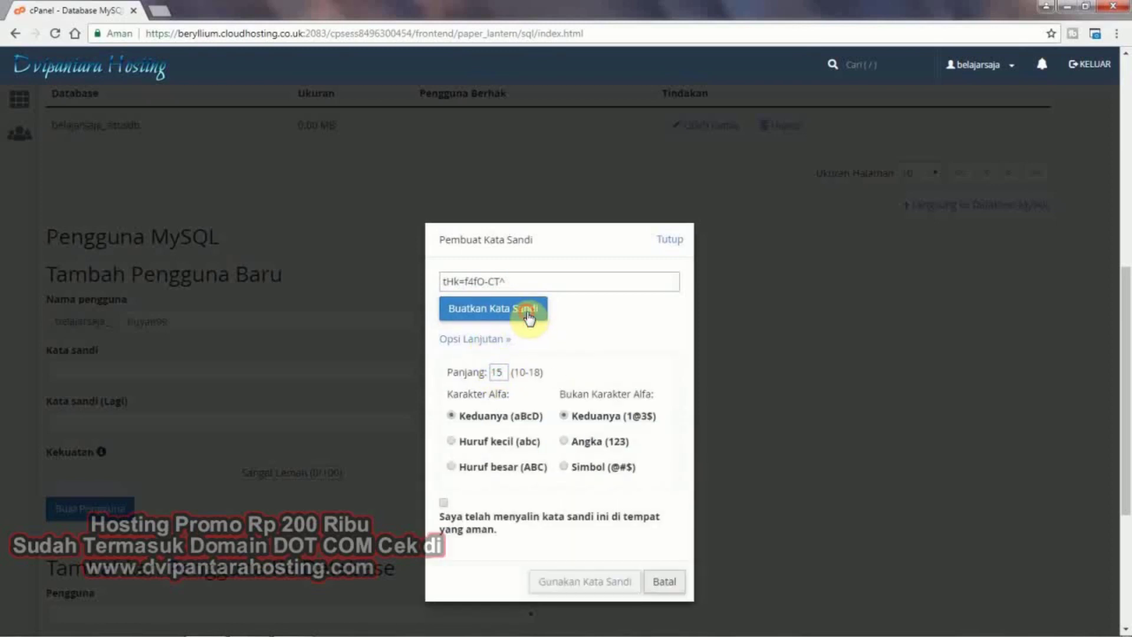
pyautogui.click(528, 316)
pyautogui.click(527, 316)
pyautogui.click(528, 316)
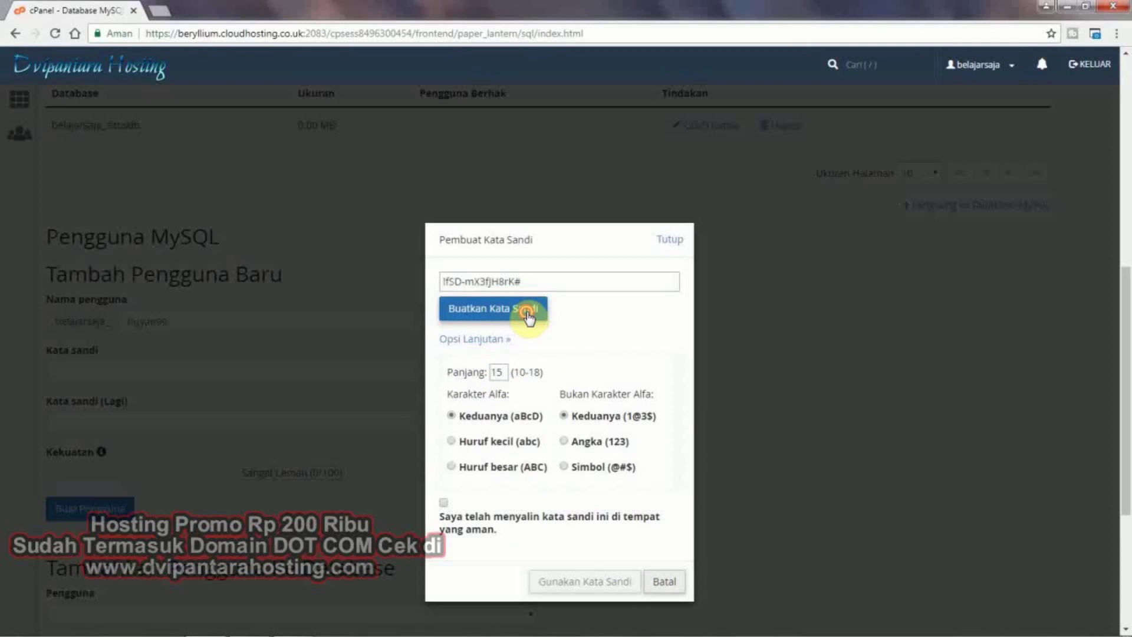
pyautogui.click(528, 315)
pyautogui.click(528, 316)
pyautogui.click(528, 315)
pyautogui.click(528, 316)
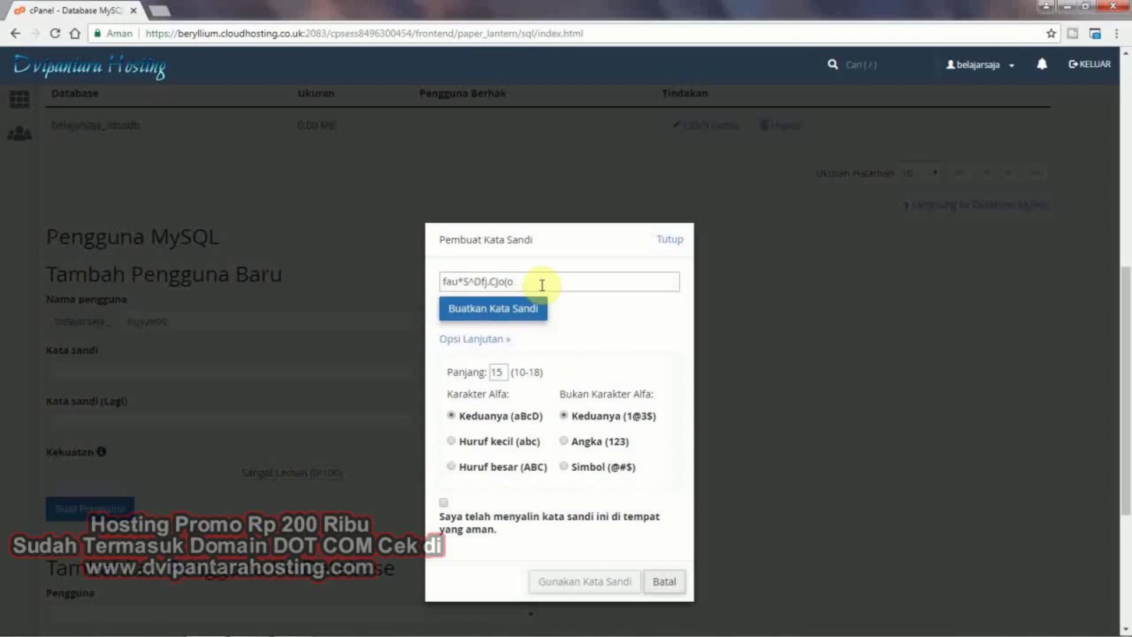
pyautogui.click(519, 308)
# Step: Copy the generated password and close the password generator
pyautogui.moveTo(534, 282); pyautogui.dragTo(442, 281)
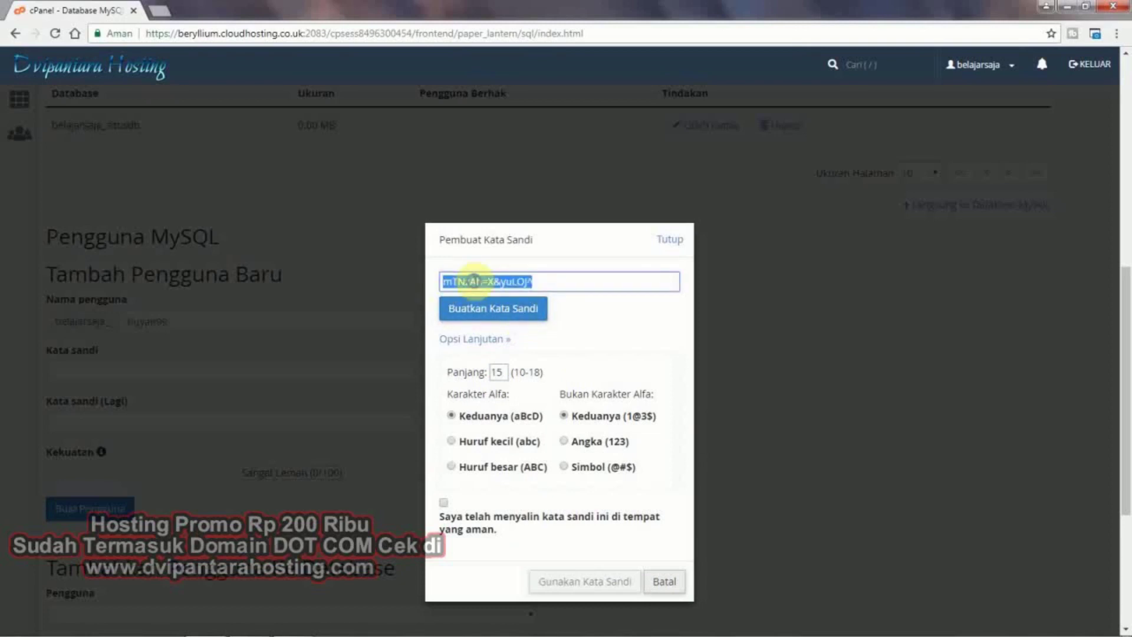
pyautogui.rightClick(465, 282)
pyautogui.click(458, 313)
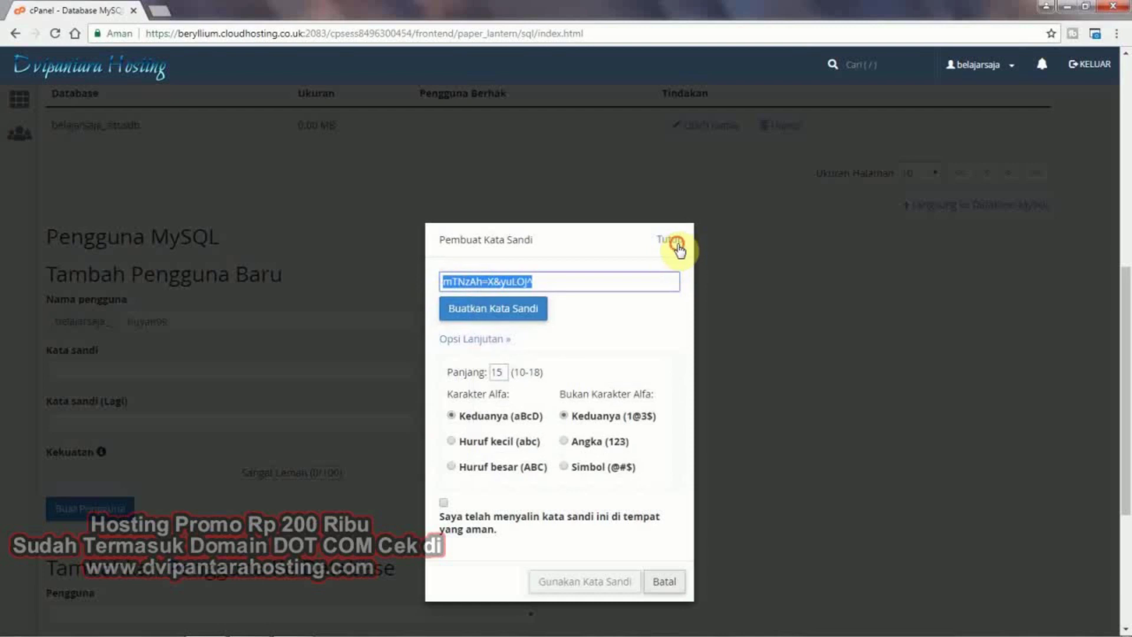
pyautogui.click(677, 245)
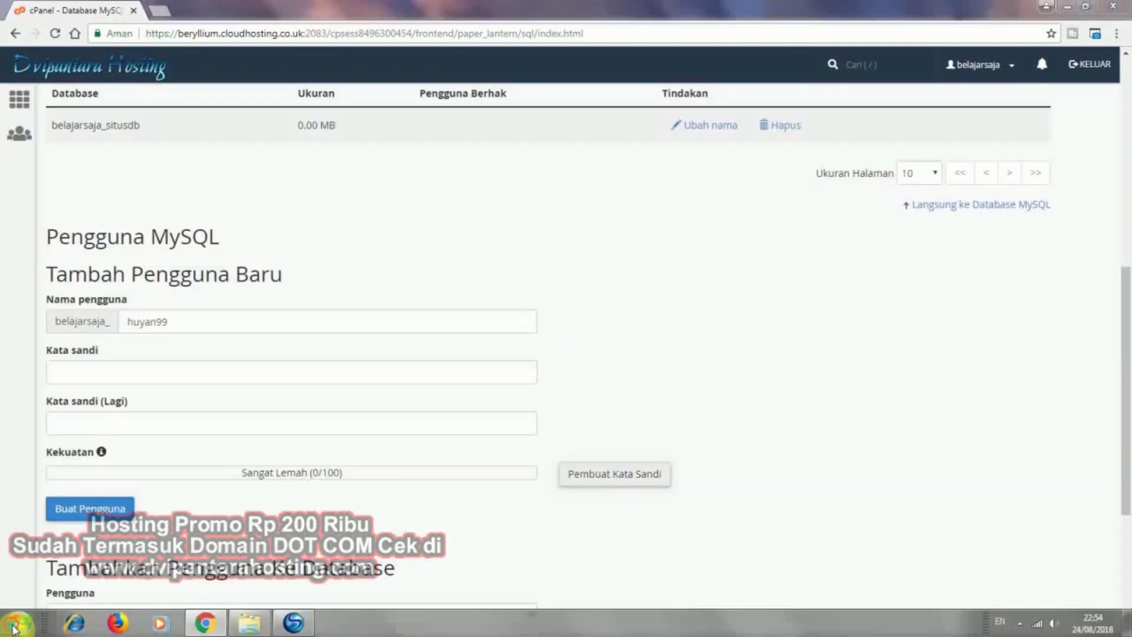
# Step: Switch to a new Notepad document, paste the copied password there, and move the window clear of the new-user form
pyautogui.click(13, 630)
pyautogui.click(66, 563)
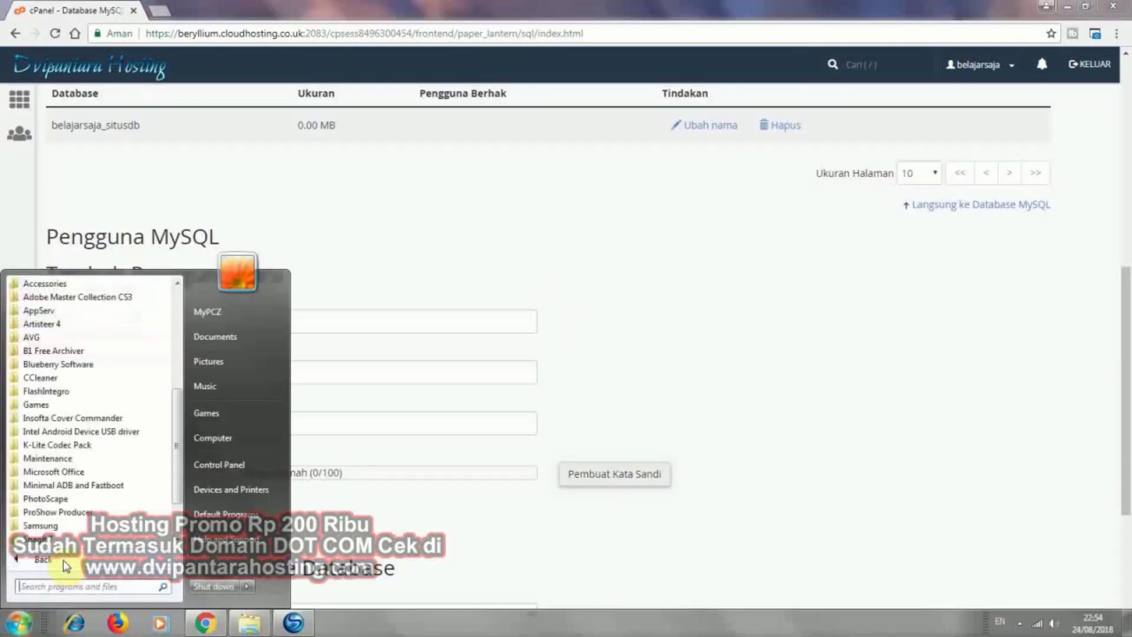
pyautogui.scroll(3, 74, 468)
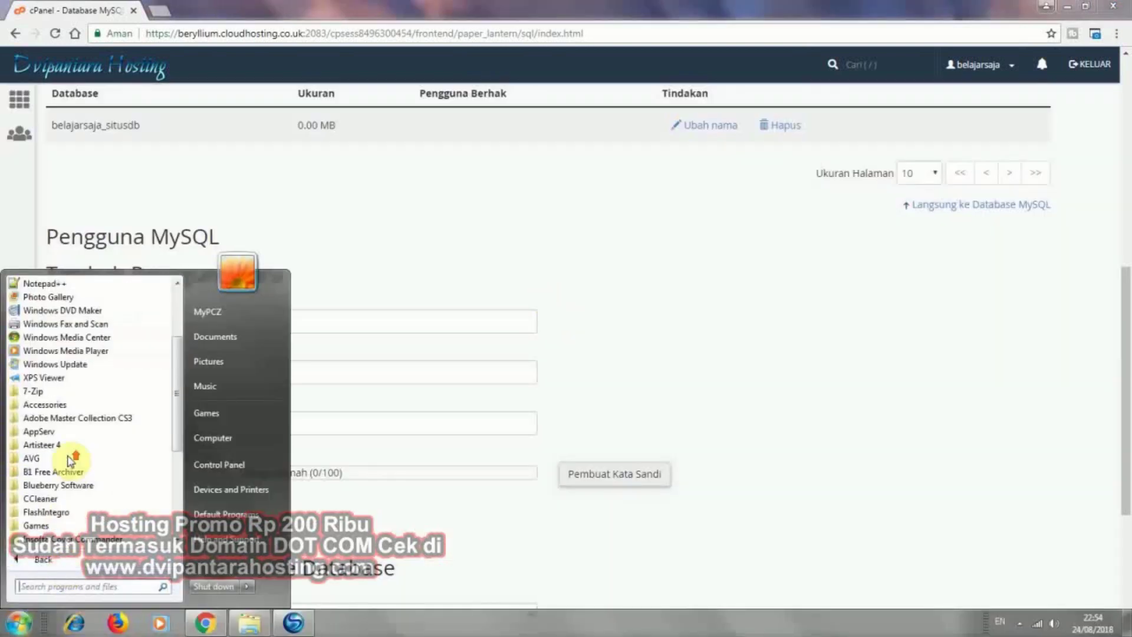
pyautogui.click(60, 407)
pyautogui.click(53, 378)
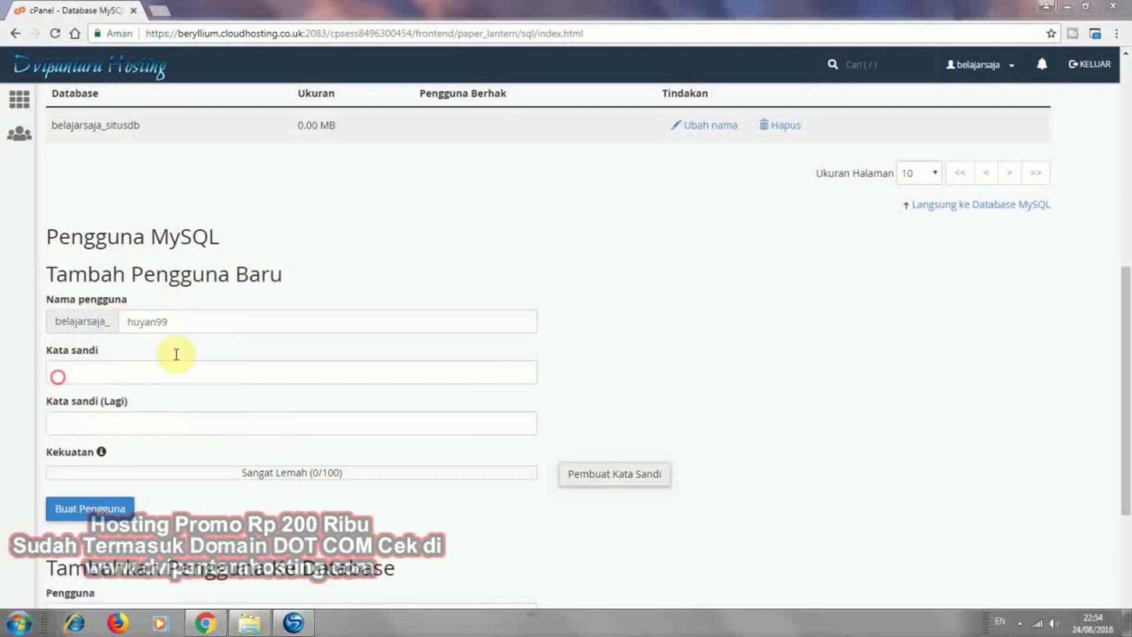
pyautogui.hotkey('ctrl', 'v')
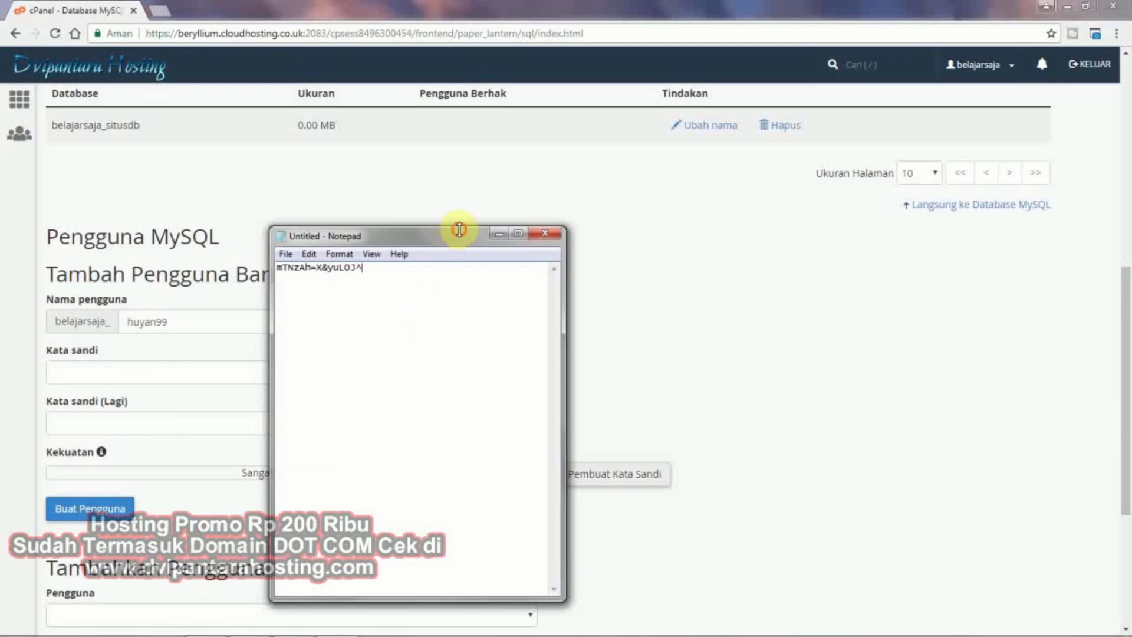
pyautogui.moveTo(455, 232); pyautogui.dragTo(769, 184)
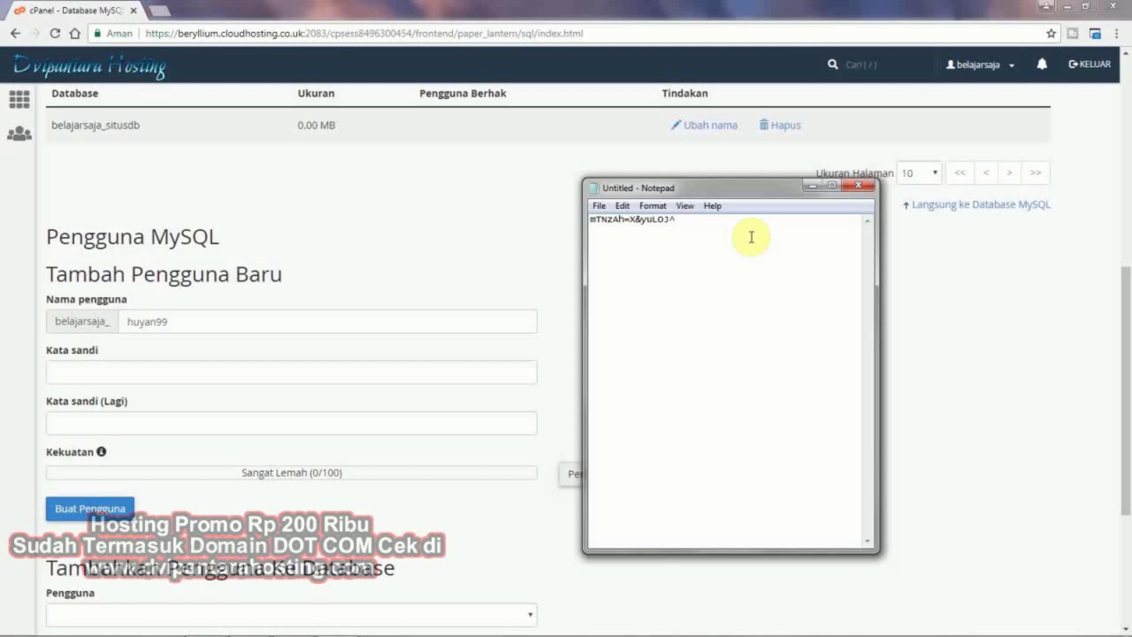
# Step: Paste the generated password into both the password and confirmation fields, and create the MySQL user
pyautogui.click(394, 369)
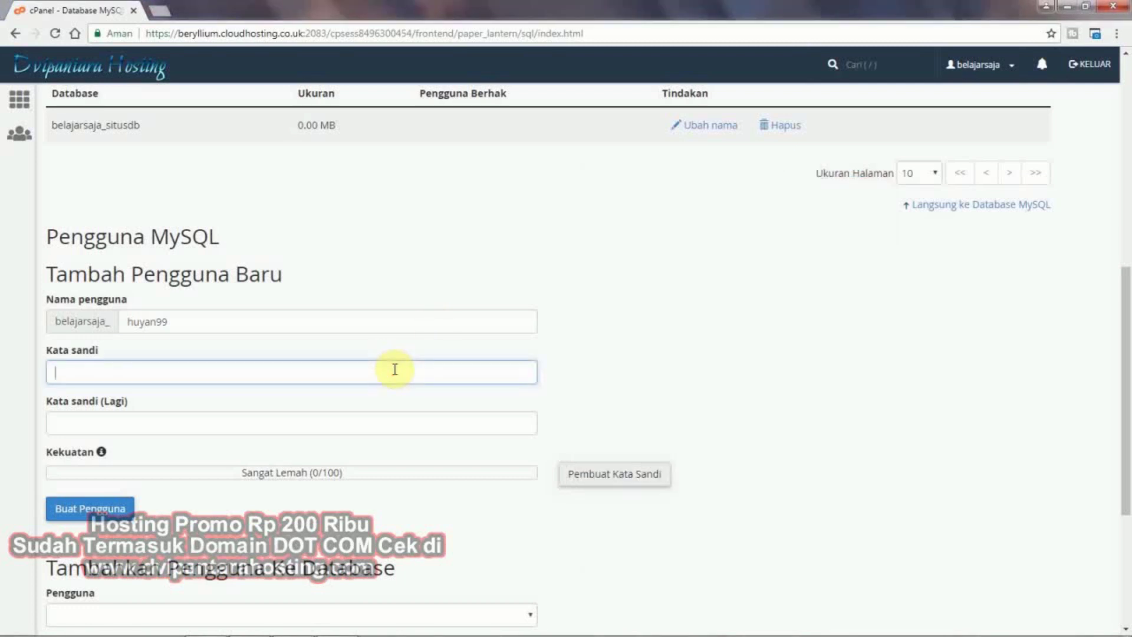
pyautogui.hotkey('ctrl', 'v')
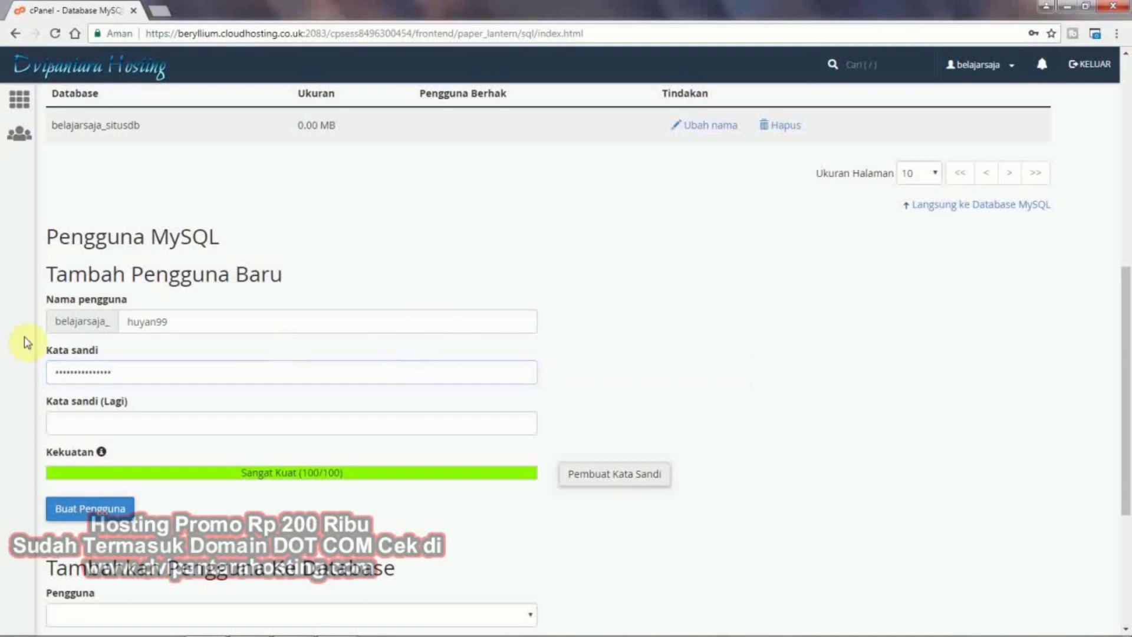
pyautogui.click(168, 432)
pyautogui.hotkey('ctrl', 'v')
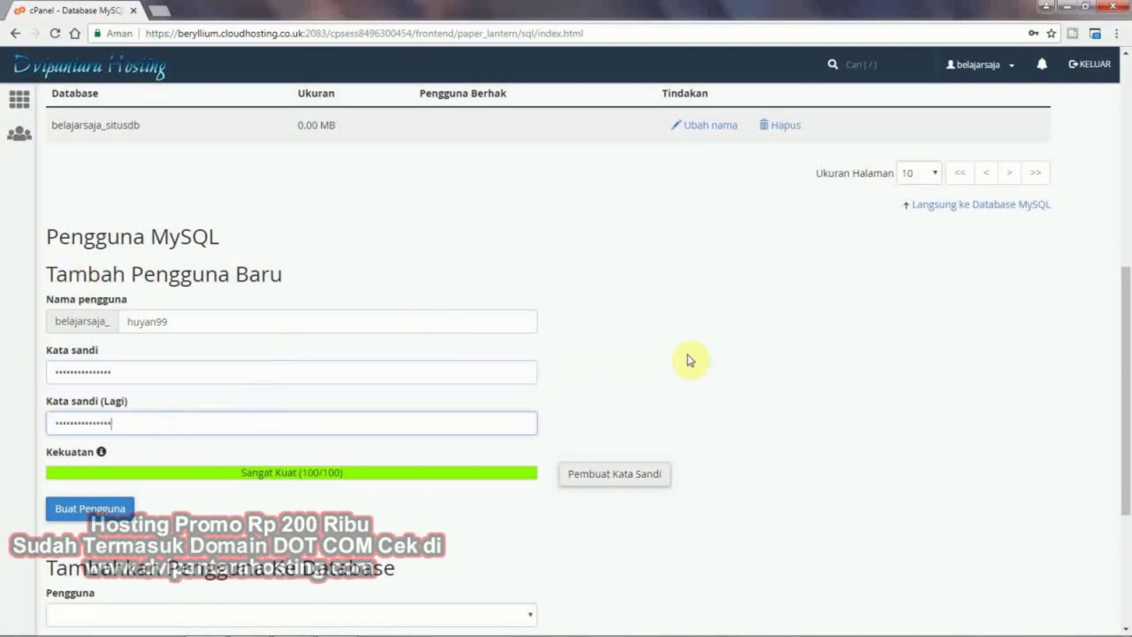
pyautogui.click(699, 359)
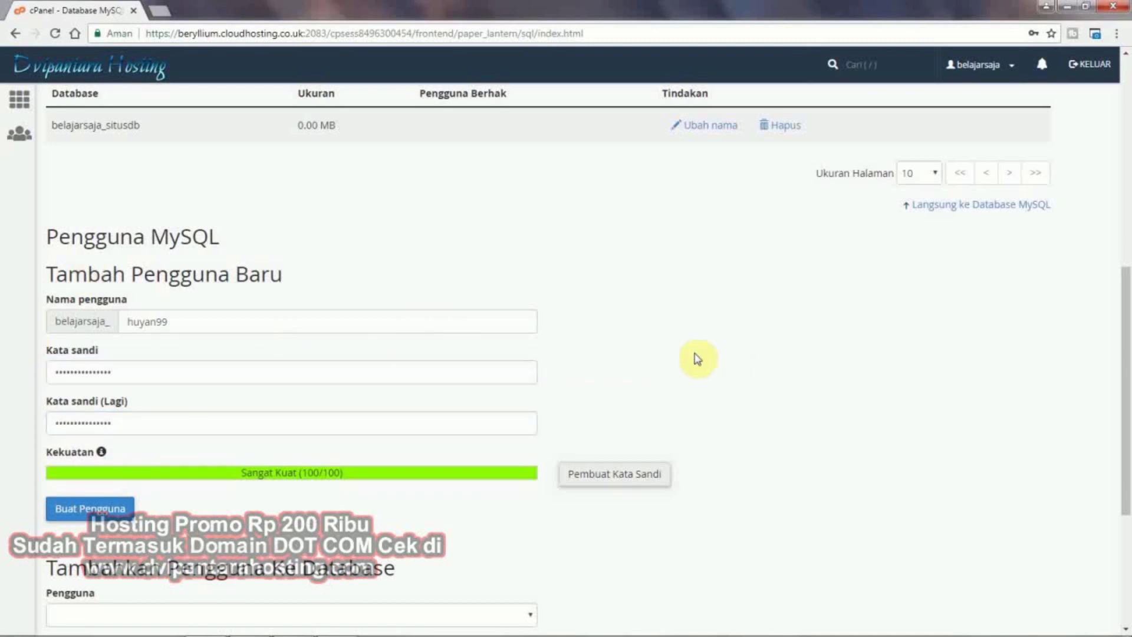
pyautogui.click(83, 513)
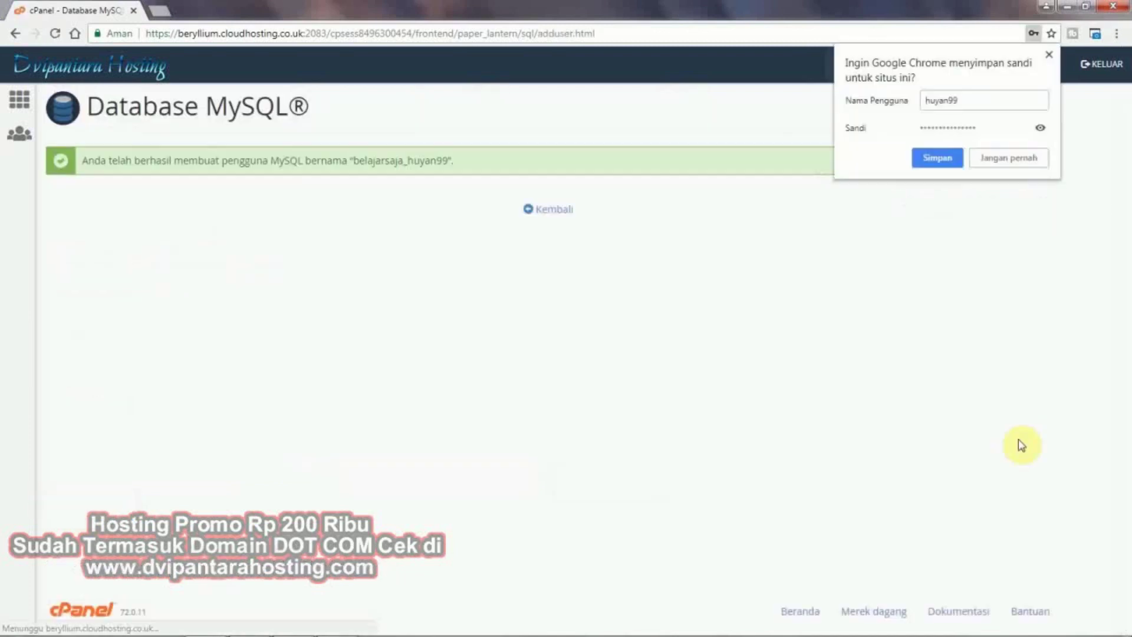
# Step: Decline saving the password in the browser and return to the MySQL databases page's section for adding a user to a database
pyautogui.click(1017, 160)
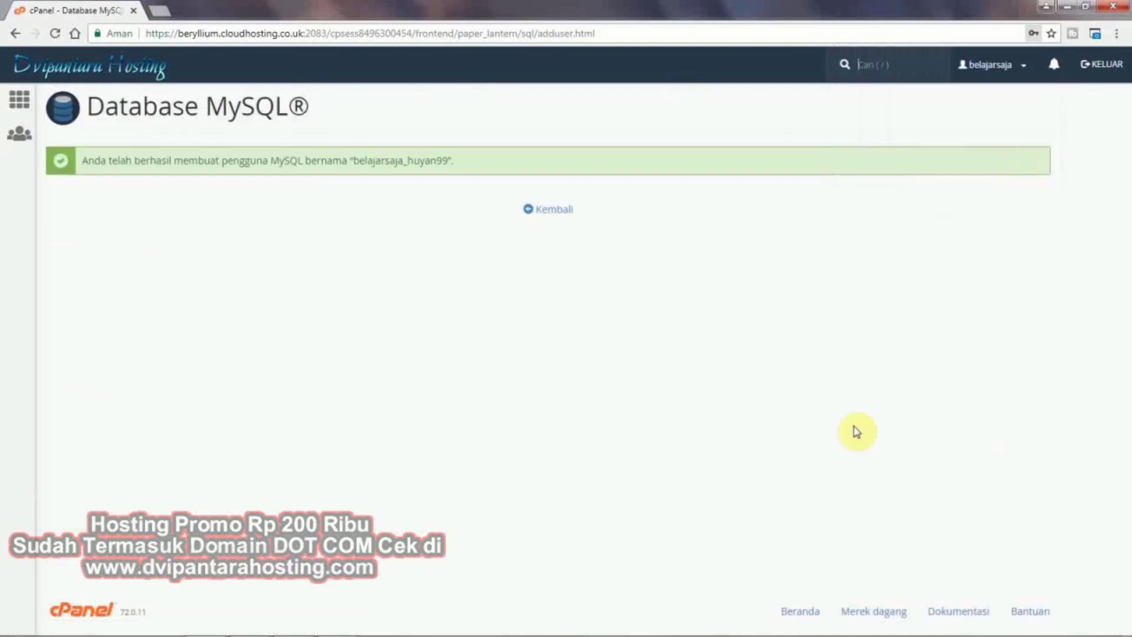
pyautogui.click(551, 210)
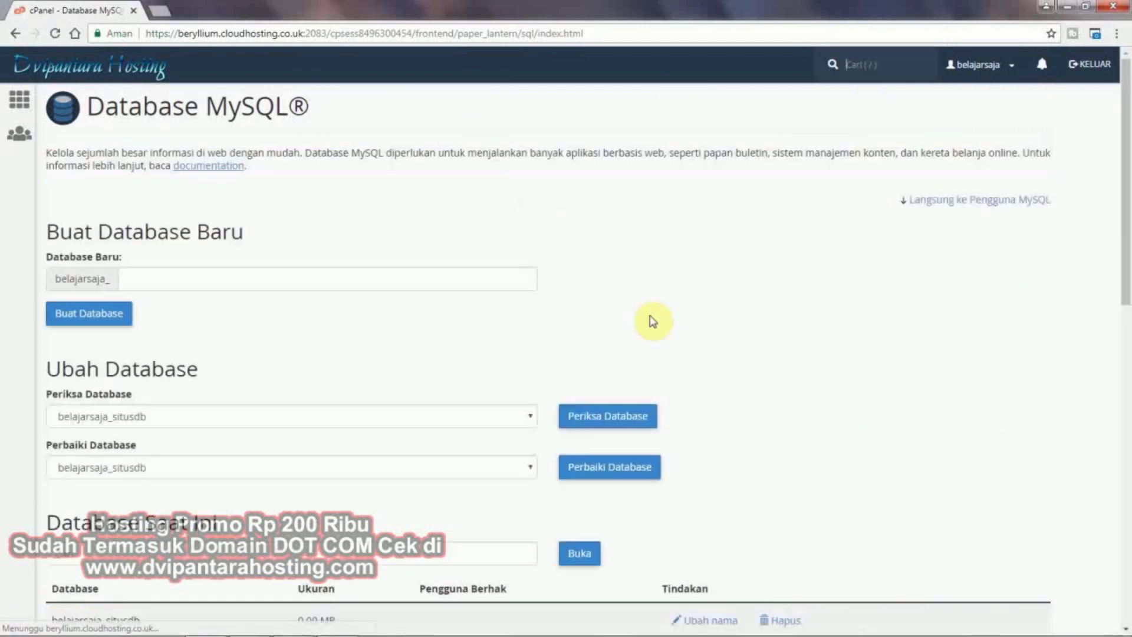
pyautogui.scroll(-5, 907, 383)
pyautogui.scroll(-7, 916, 388)
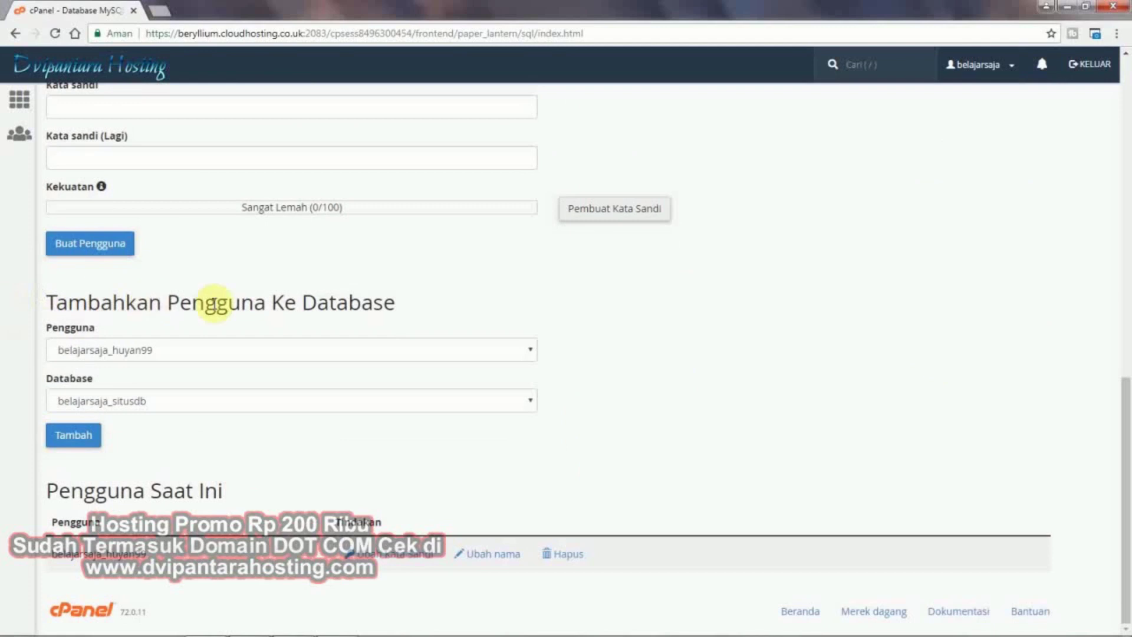
# Step: Add the newly created MySQL user to the belajarsaja_situsdb database
pyautogui.click(199, 351)
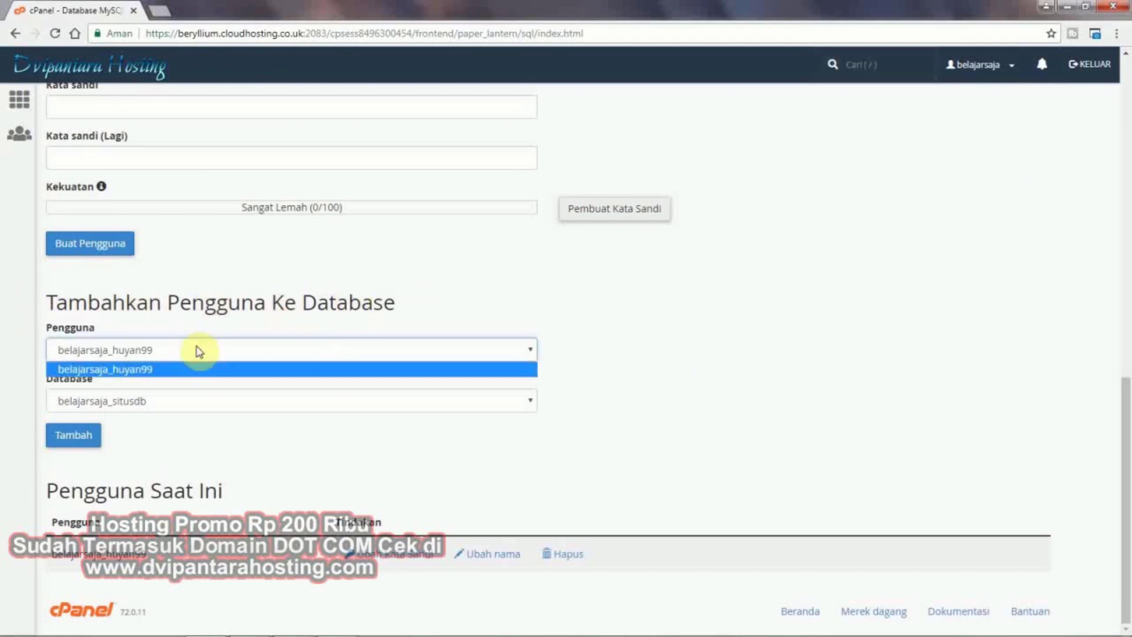
pyautogui.click(198, 351)
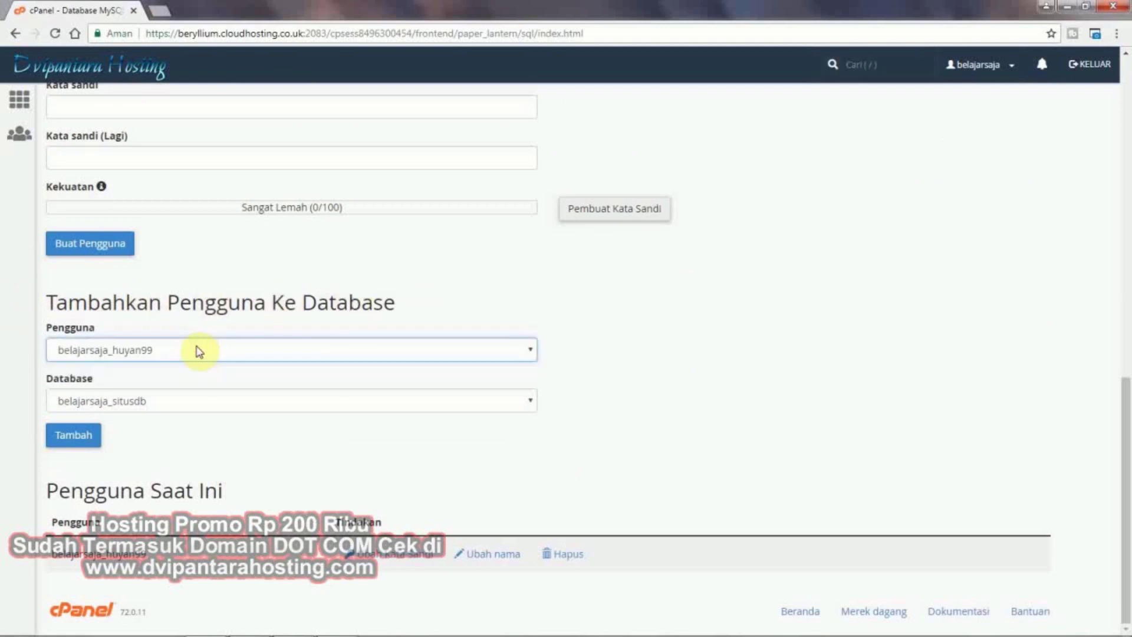
pyautogui.click(150, 352)
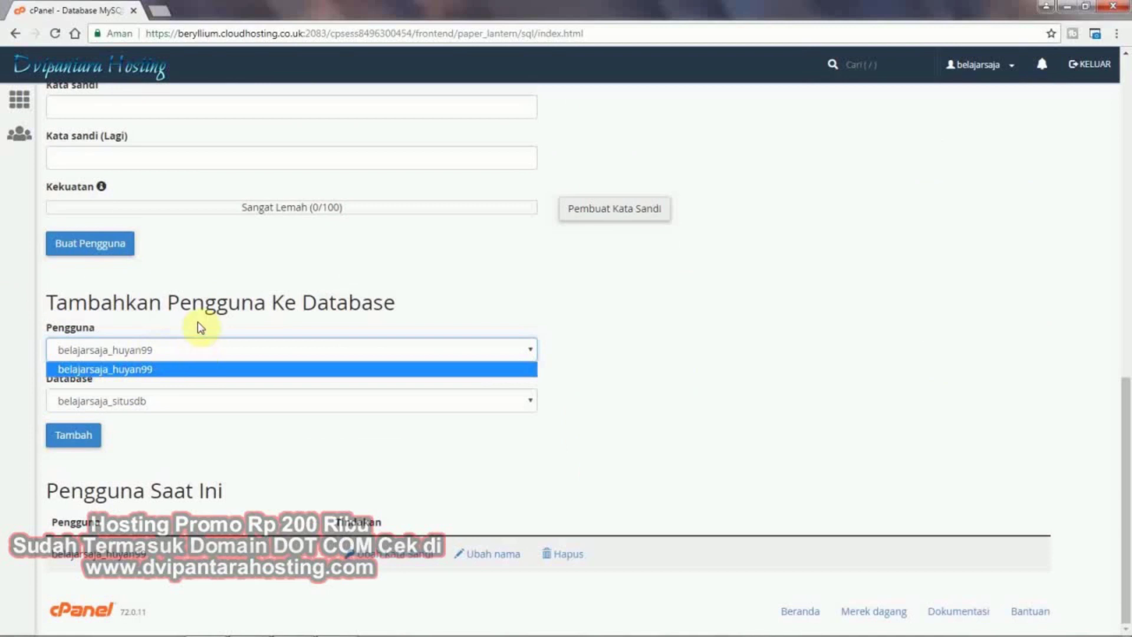
pyautogui.click(194, 340)
pyautogui.click(177, 357)
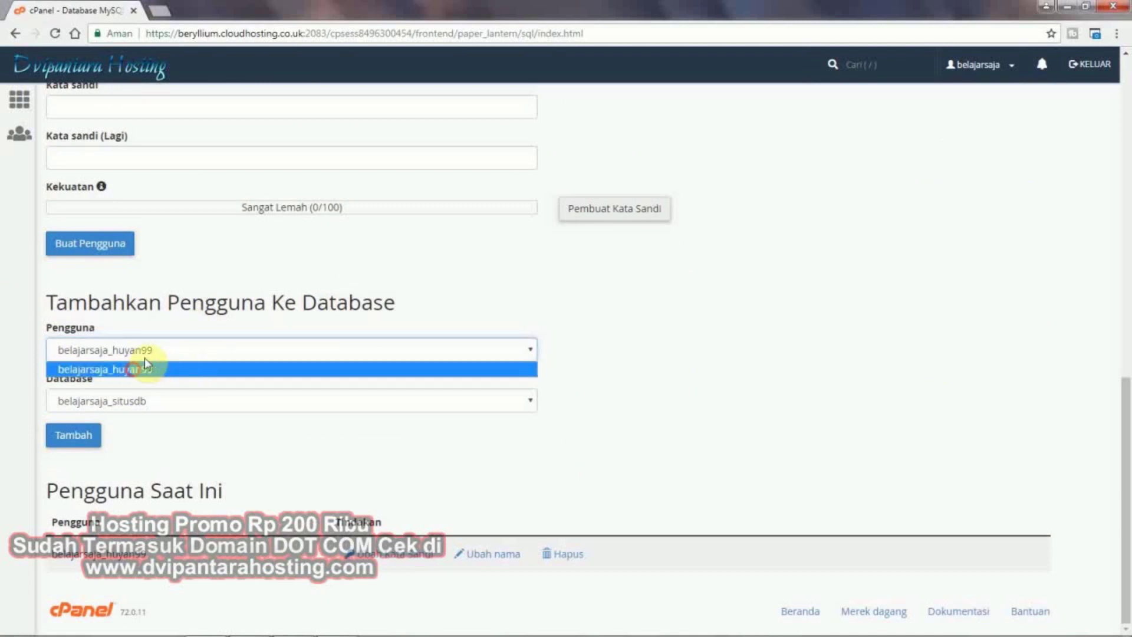
pyautogui.click(144, 367)
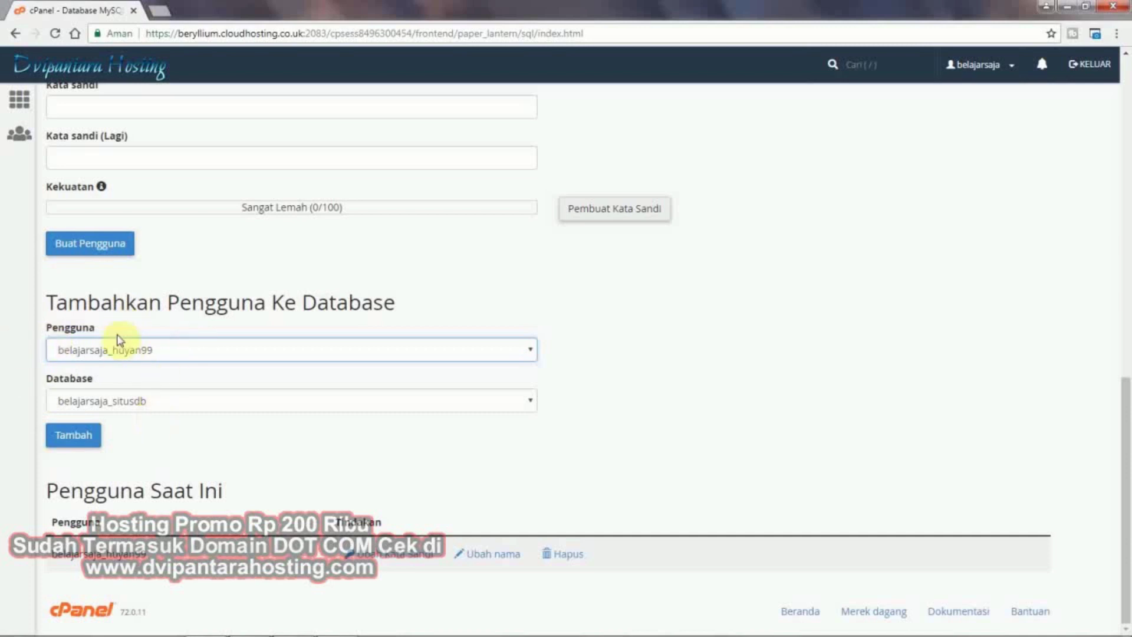
pyautogui.click(223, 400)
pyautogui.click(331, 462)
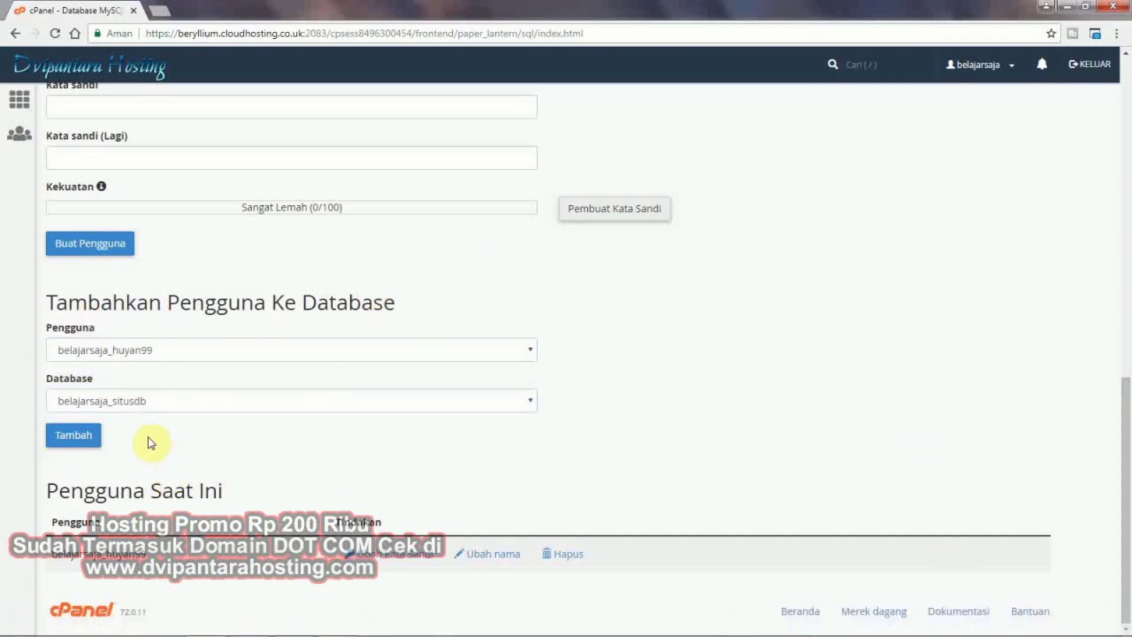
pyautogui.click(69, 435)
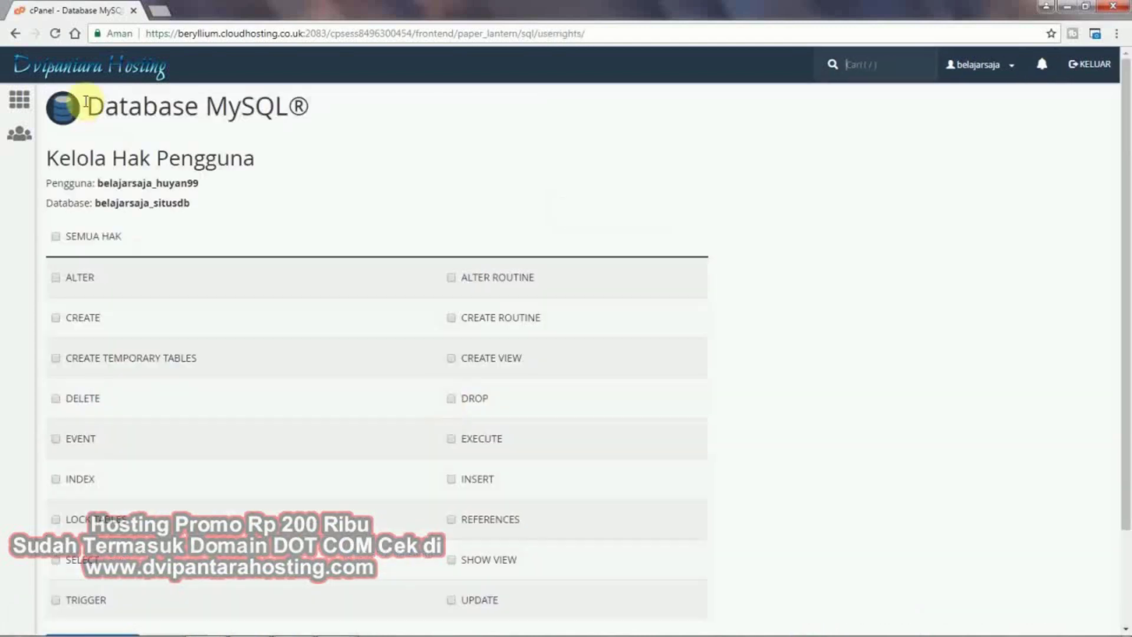
# Step: Copy the user and database lines from the privileges page, paste them below the password in Notepad, and return to the browser
pyautogui.moveTo(190, 203); pyautogui.dragTo(46, 181)
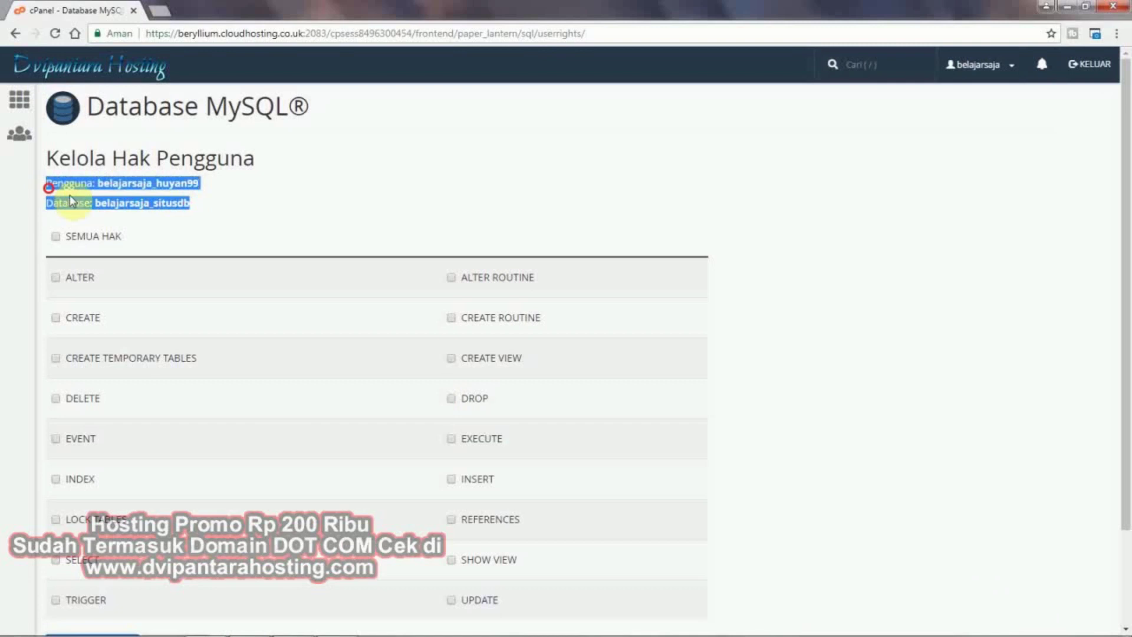
pyautogui.rightClick(73, 192)
pyautogui.click(85, 197)
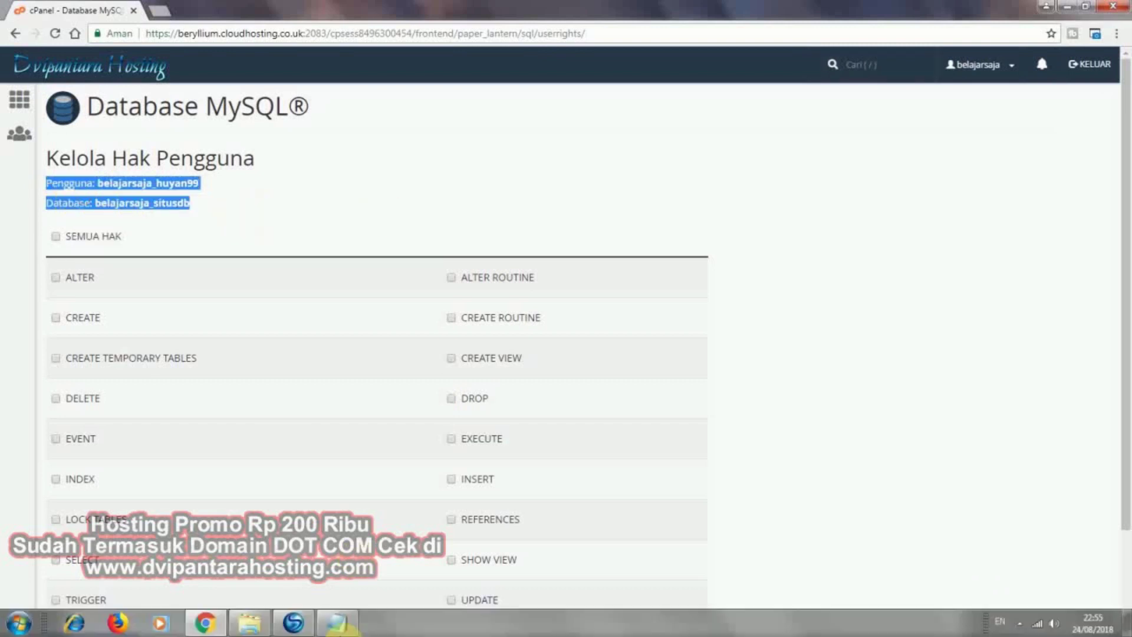
pyautogui.click(351, 629)
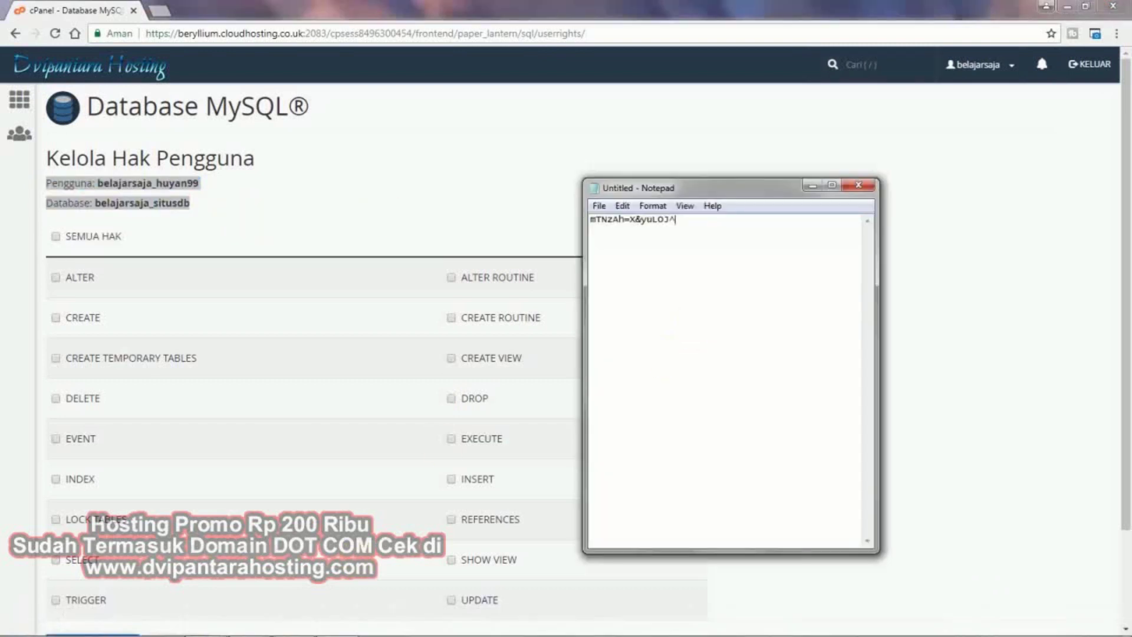
pyautogui.hotkey('ctrl', 'v')
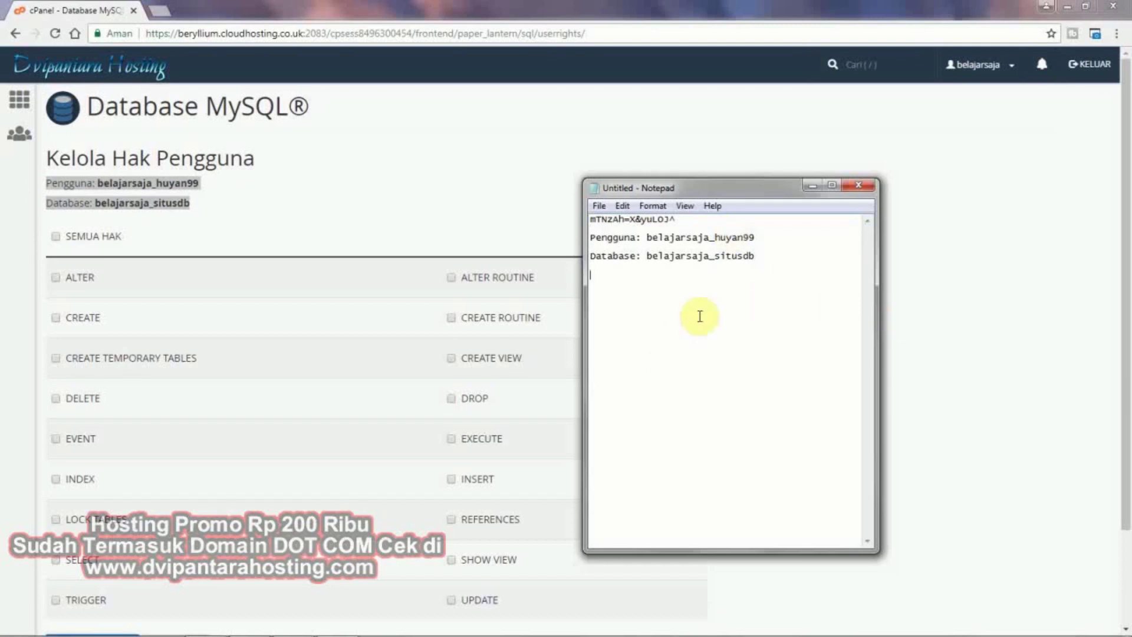
pyautogui.click(1017, 354)
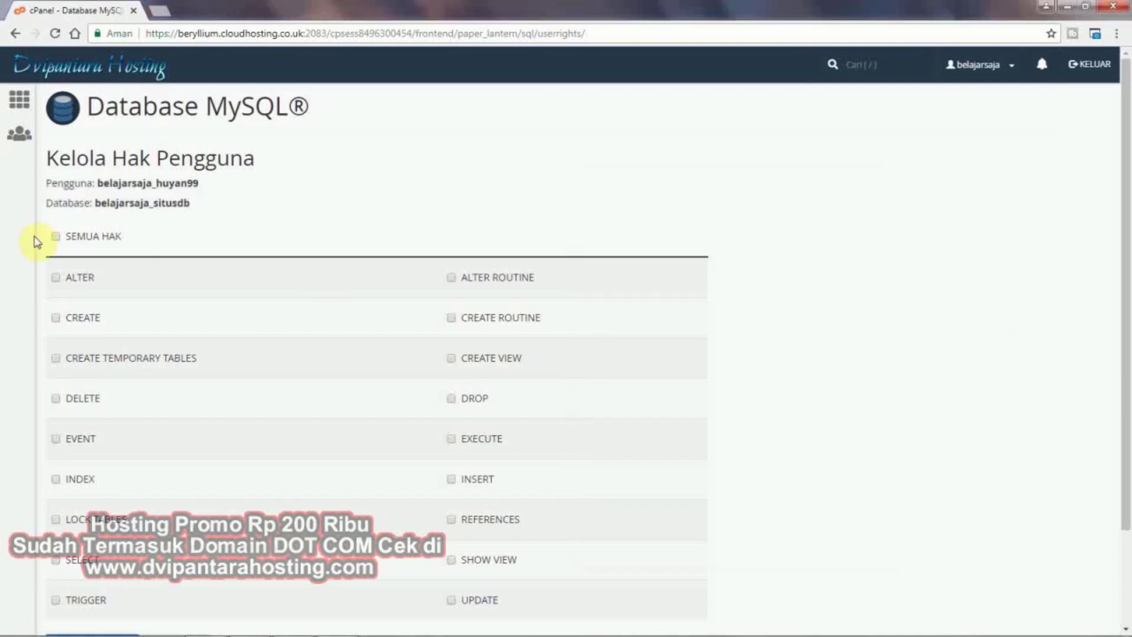
# Step: Grant the user all privileges (SEMUA HAK) on belajarsaja_situsdb, save them, and return to the MySQL databases page
pyautogui.click(56, 236)
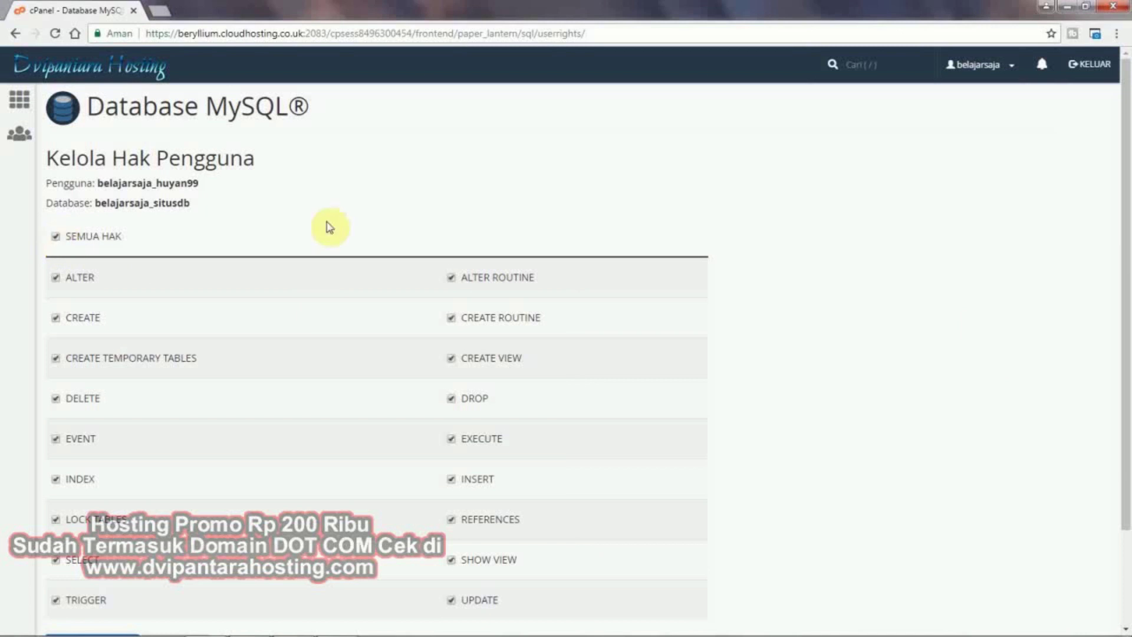
pyautogui.scroll(-2, 329, 227)
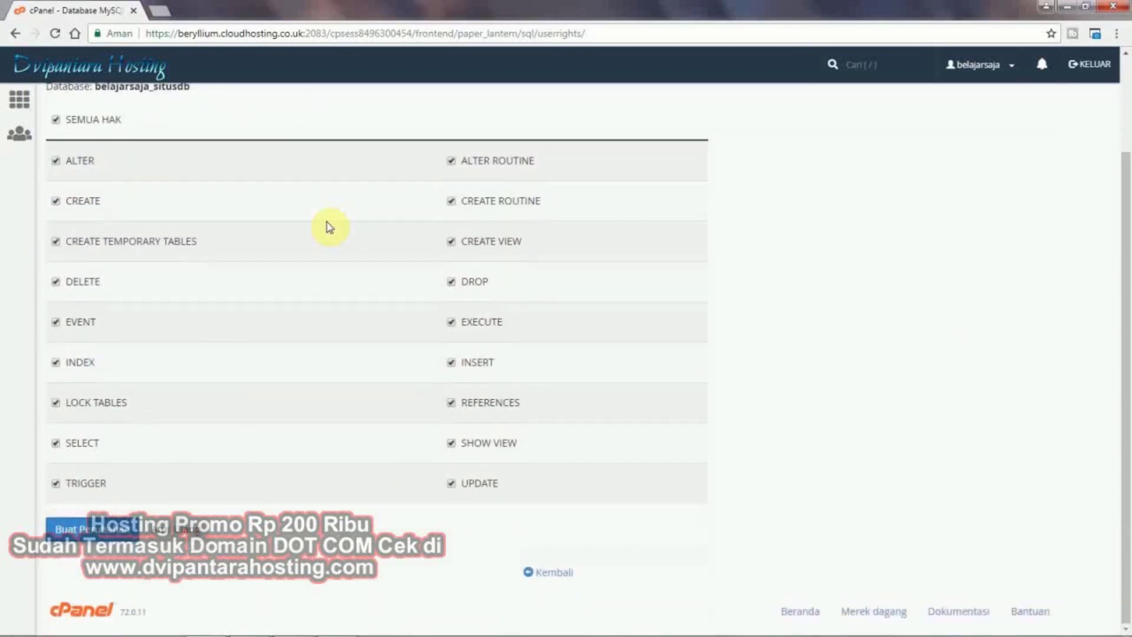
pyautogui.click(101, 535)
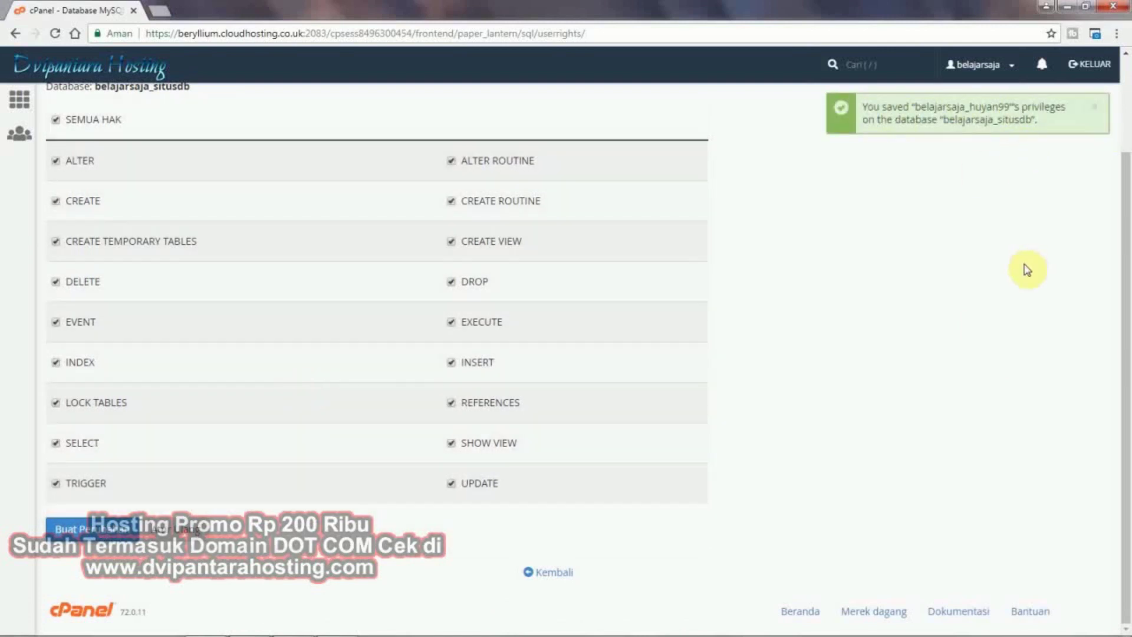
pyautogui.scroll(2, 710, 460)
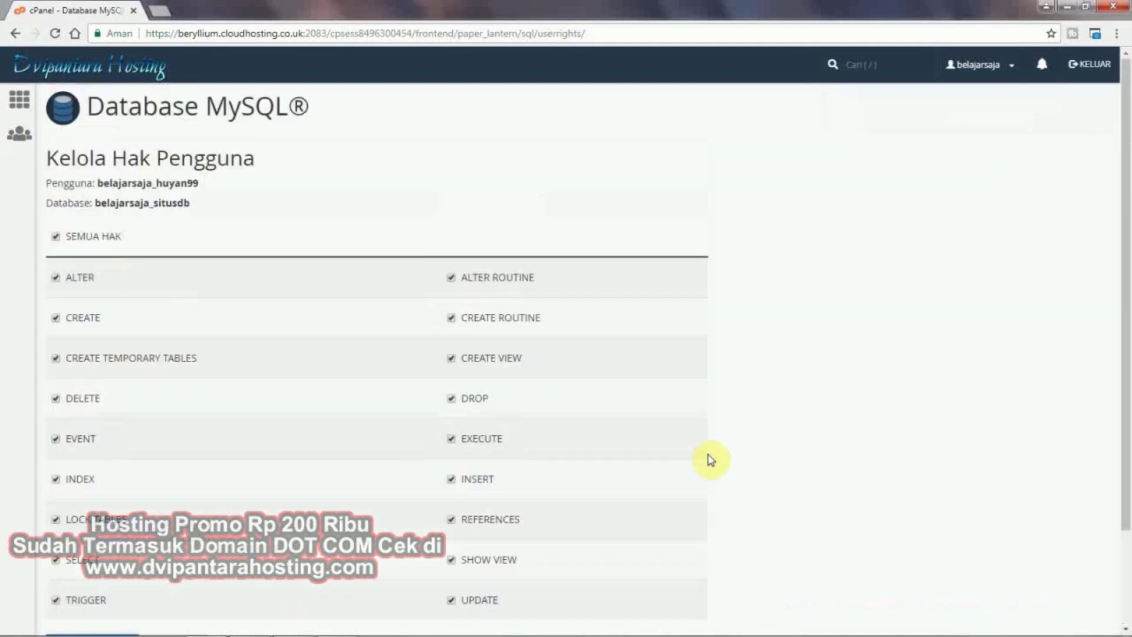
pyautogui.scroll(-2, 711, 460)
pyautogui.click(551, 573)
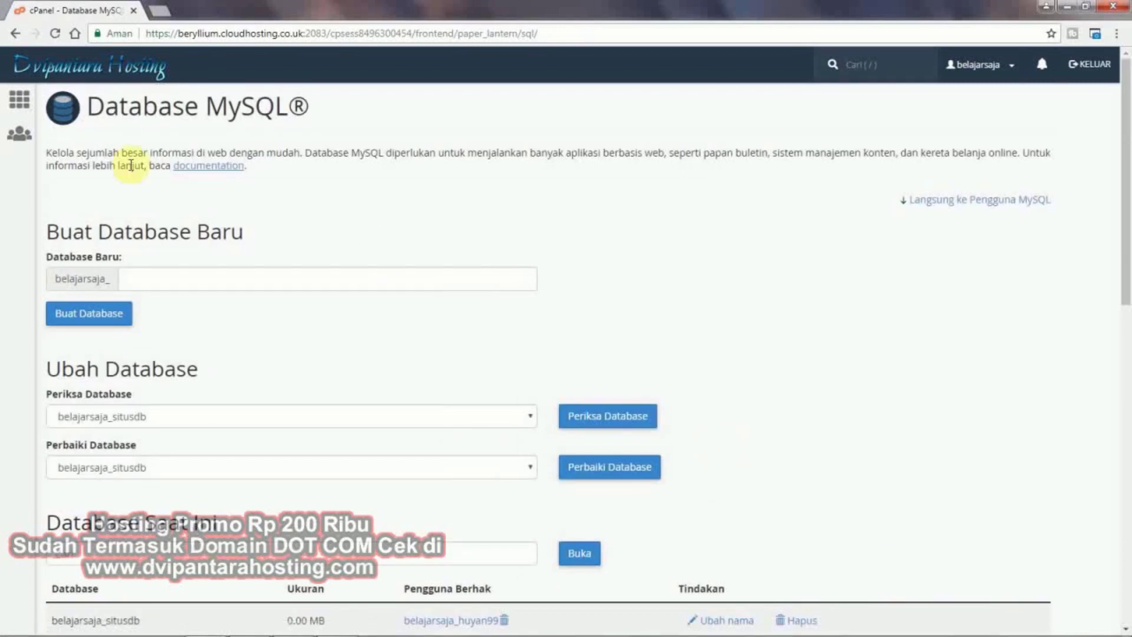
# Step: Open phpMyAdmin from the cPanel home page and select the belajarsaja_situsdb database
pyautogui.click(20, 99)
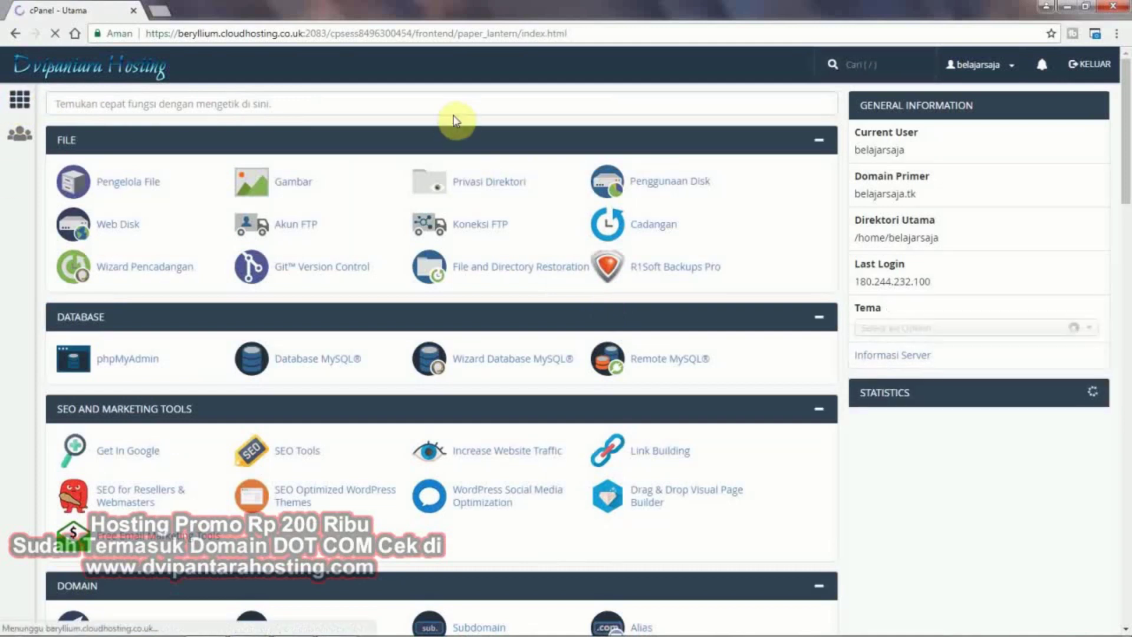
pyautogui.click(20, 97)
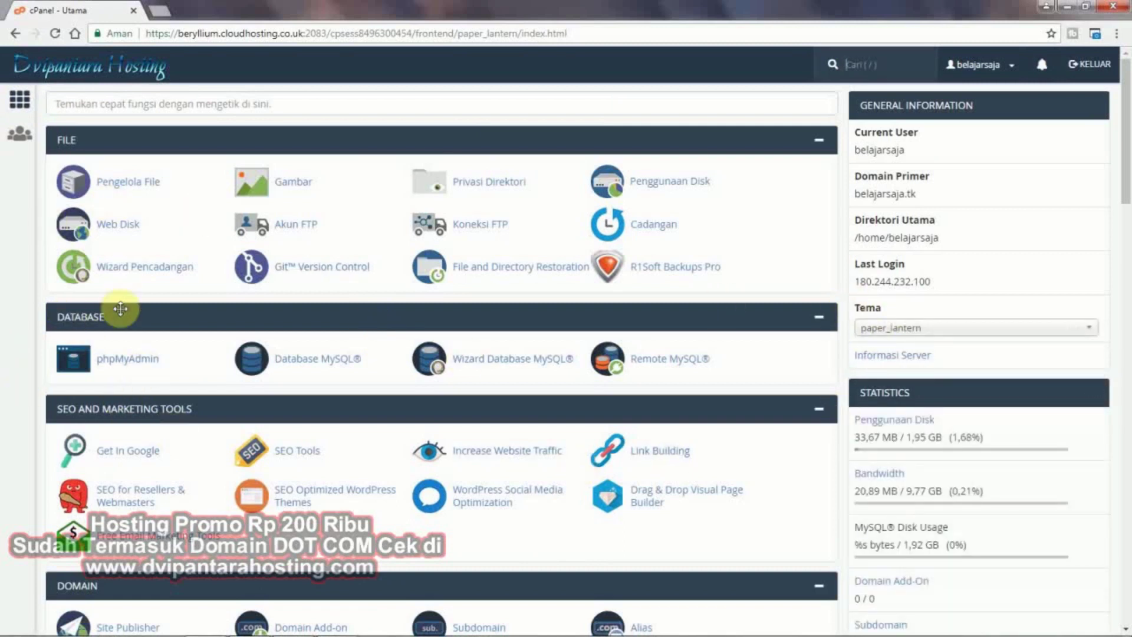
pyautogui.click(121, 362)
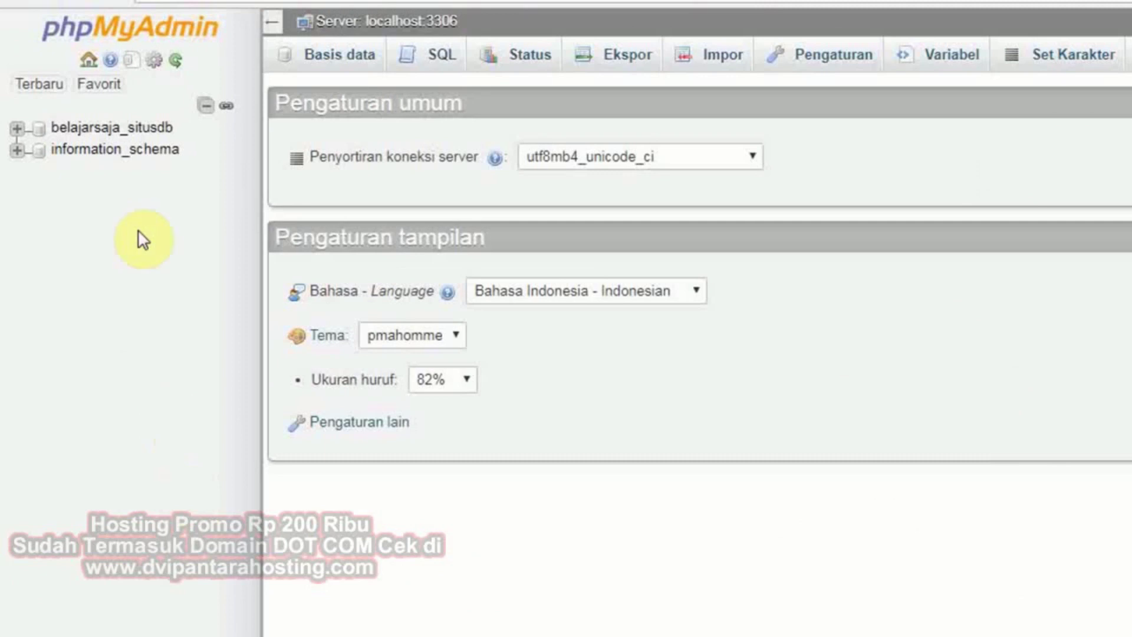
pyautogui.click(154, 131)
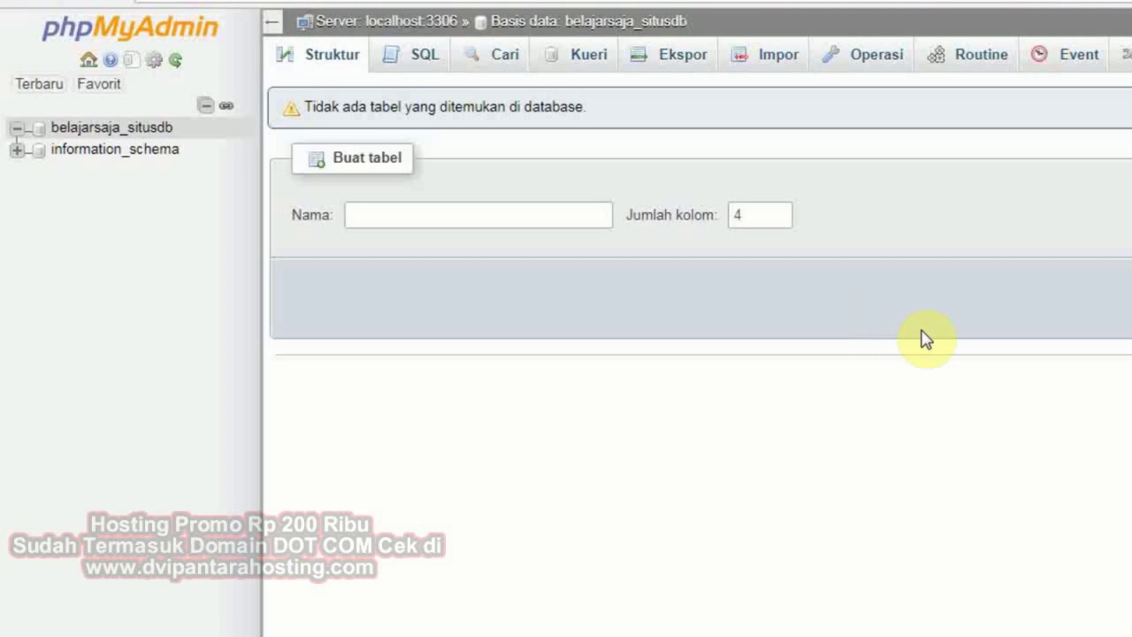
# Step: Import the wpsaya.sql file into belajarsaja_situsdb with the utf-8 character set and SQL format
pyautogui.click(773, 59)
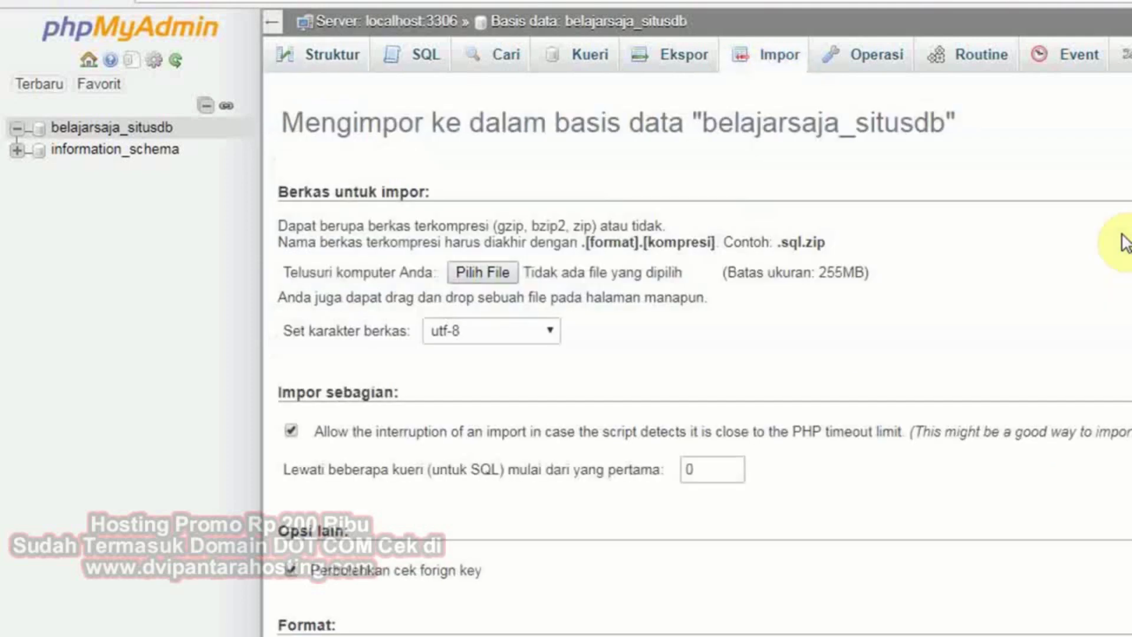
pyautogui.click(517, 270)
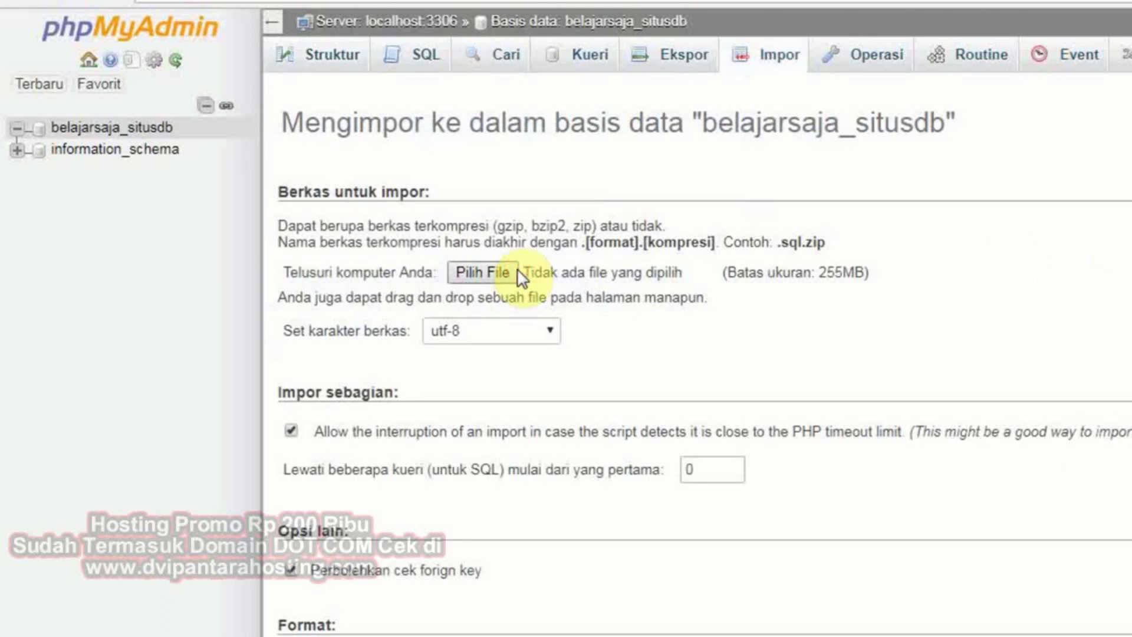
pyautogui.click(228, 88)
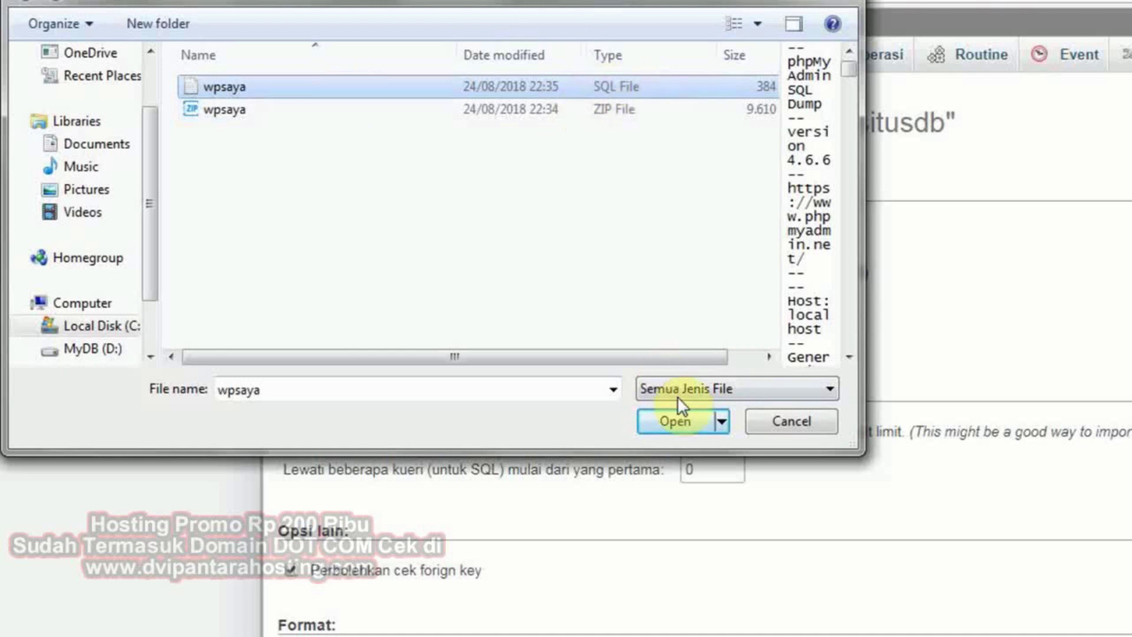
pyautogui.click(682, 424)
pyautogui.scroll(-1, 704, 354)
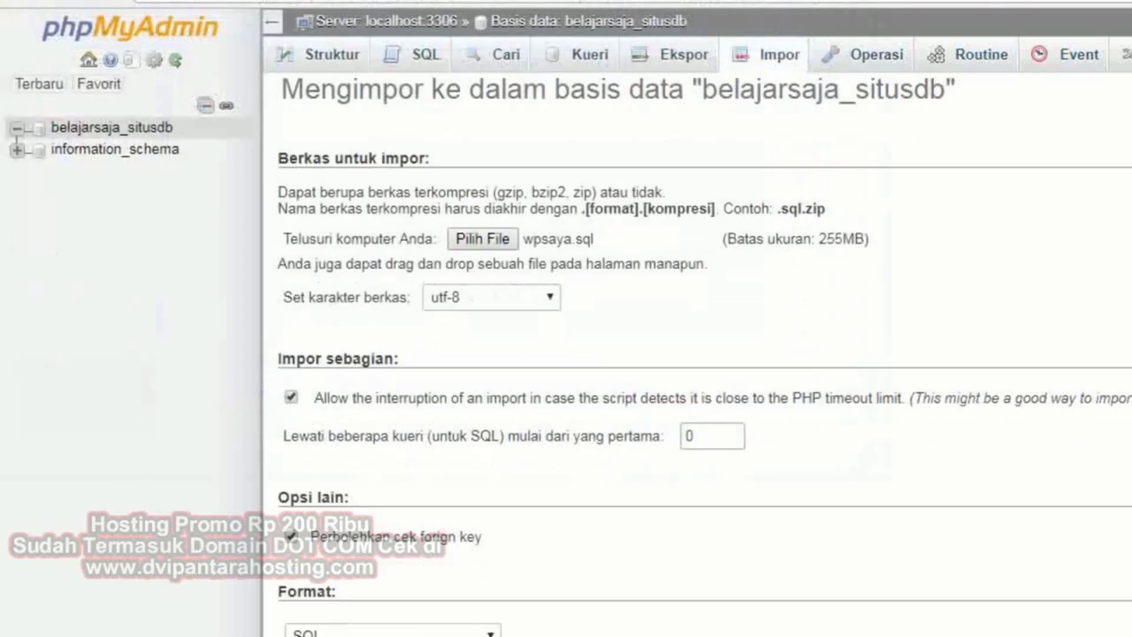
pyautogui.scroll(-2, 420, 260)
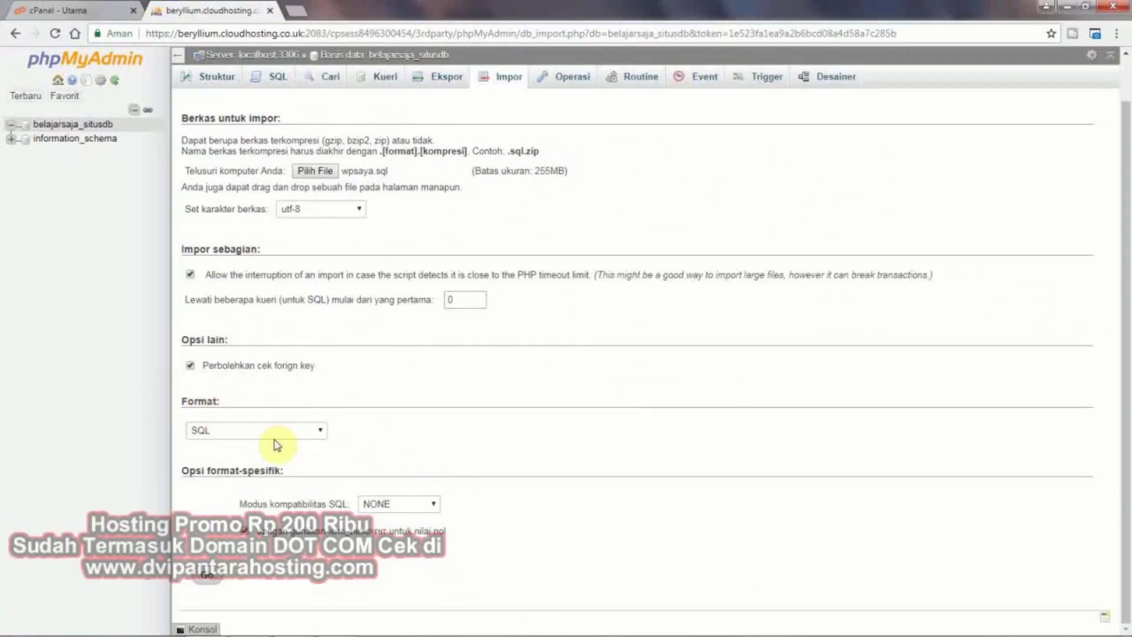
pyautogui.click(229, 432)
pyautogui.click(215, 491)
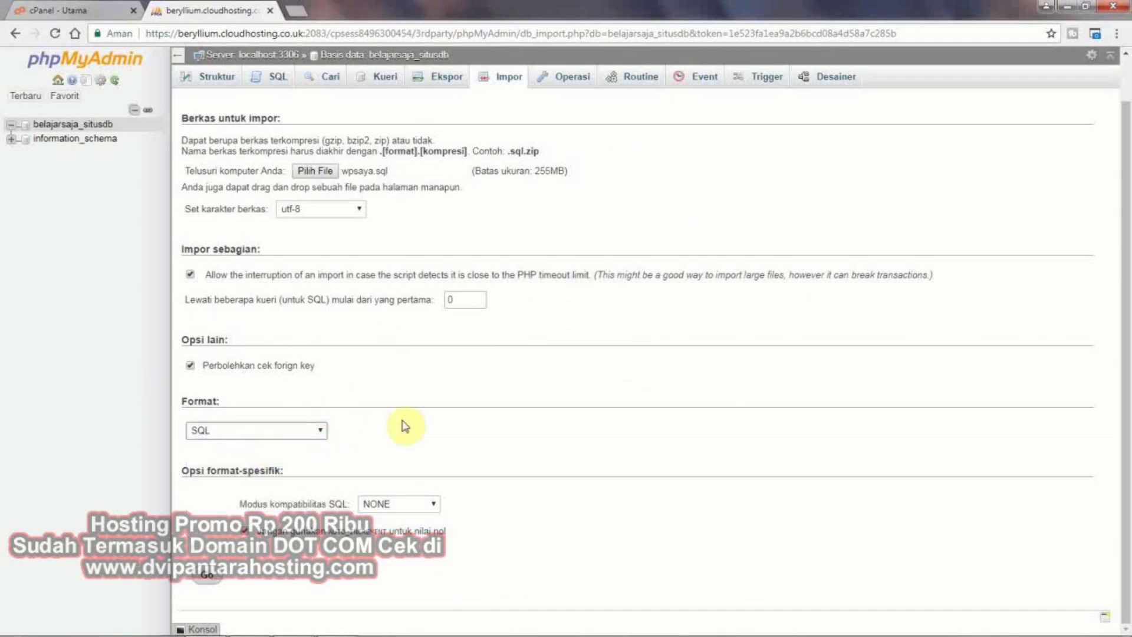
pyautogui.click(212, 578)
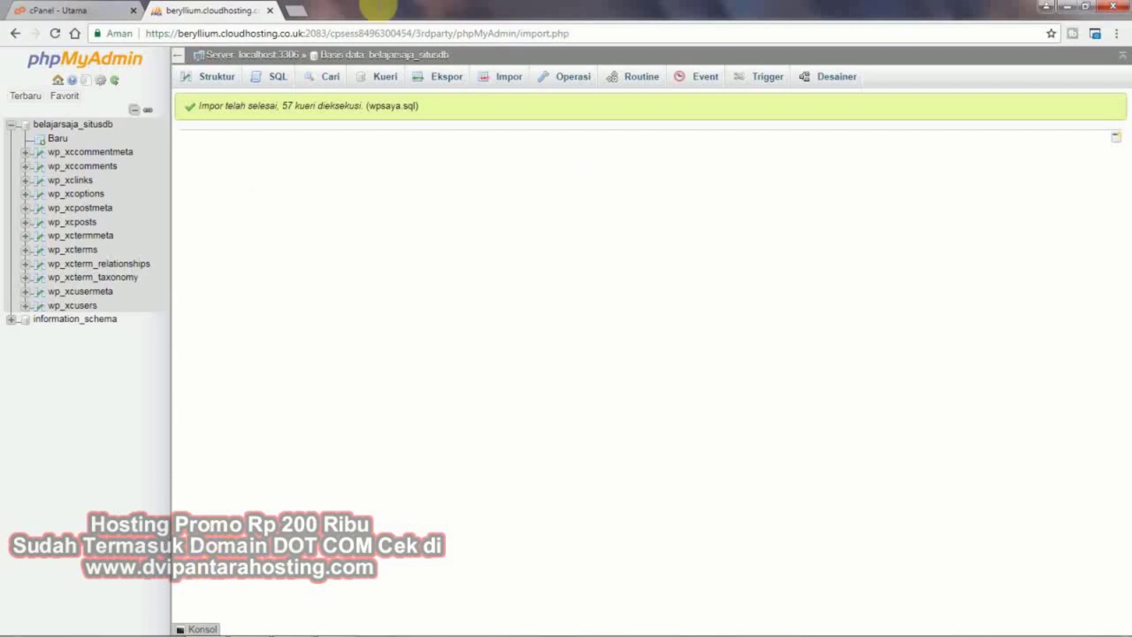
# Step: Load belajarsaja.tk in a new browser tab and place that tab after the phpMyAdmin tab
pyautogui.click(310, 12)
pyautogui.write('belajarsaja.id')
pyautogui.press('Return')
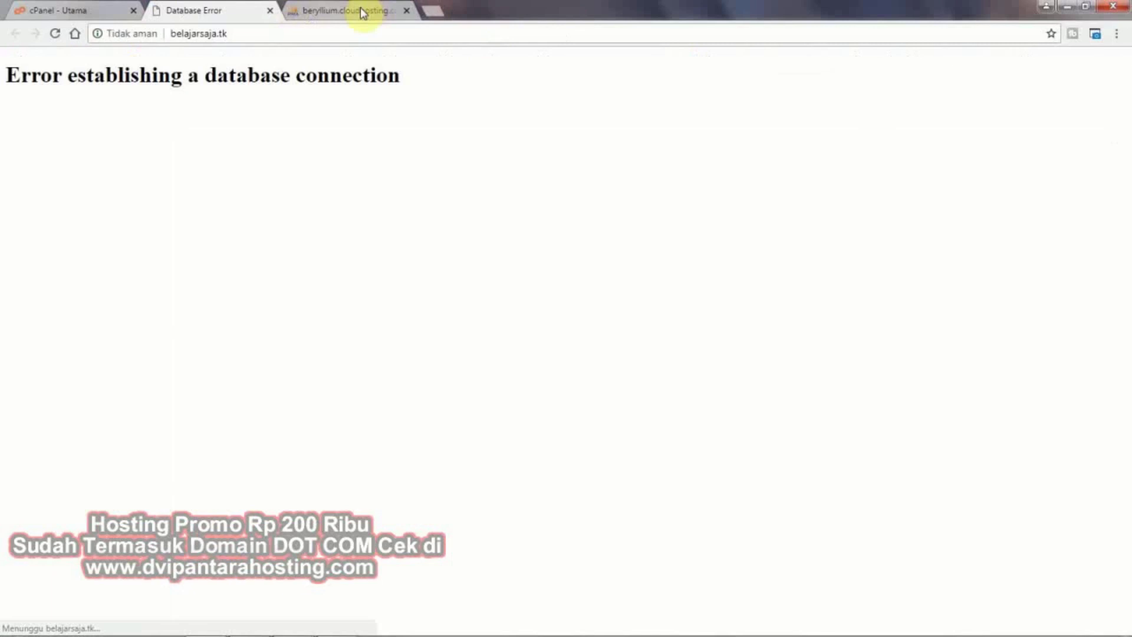
pyautogui.click(209, 9)
pyautogui.click(304, 14)
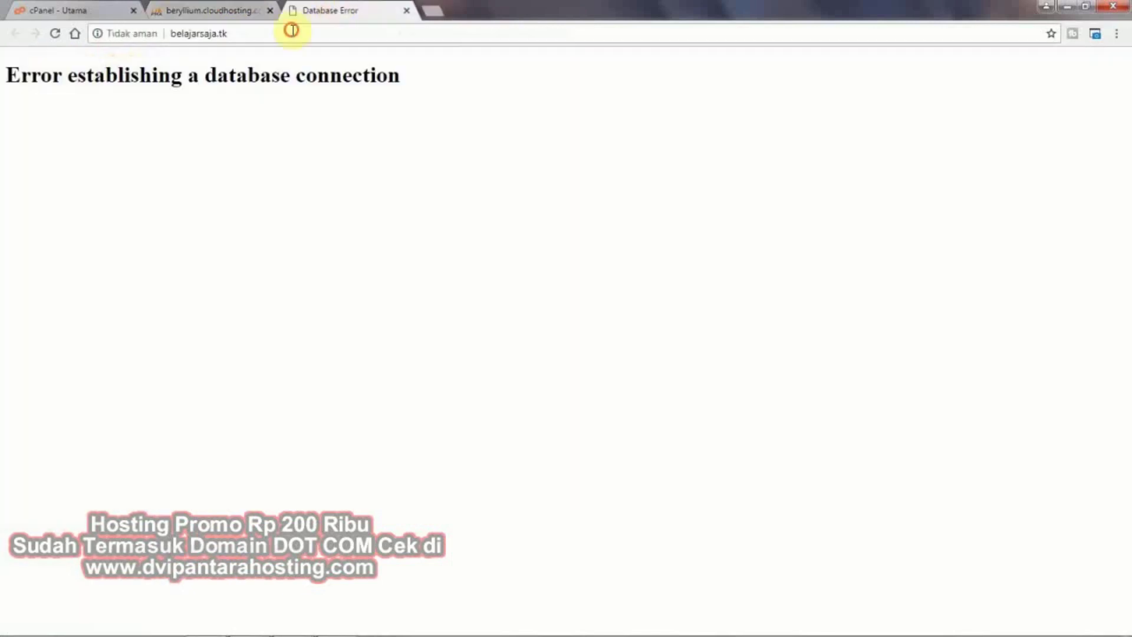
pyautogui.click(305, 34)
pyautogui.press('Home')
pyautogui.write('ww')
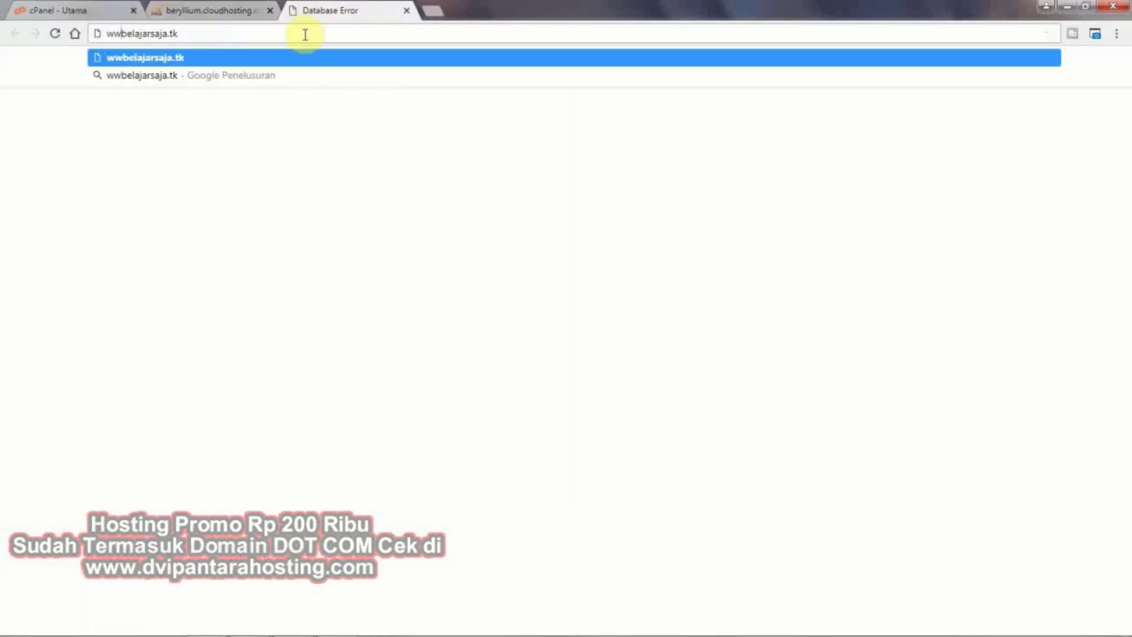
pyautogui.write('w.')
pyautogui.press('Return')
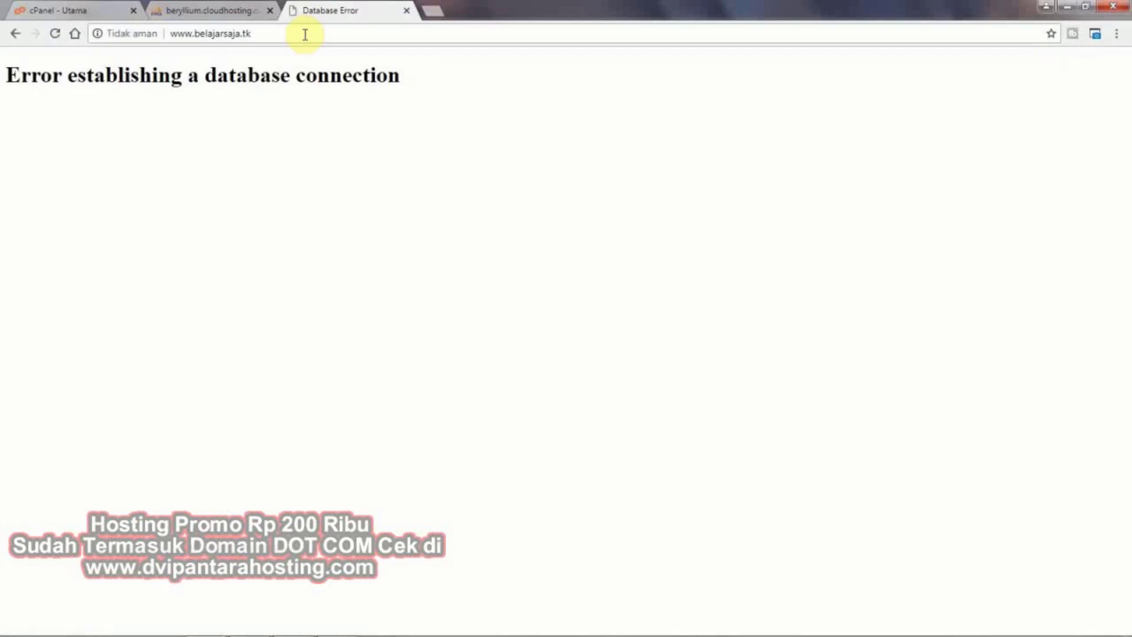
pyautogui.click(305, 34)
pyautogui.rightClick(305, 34)
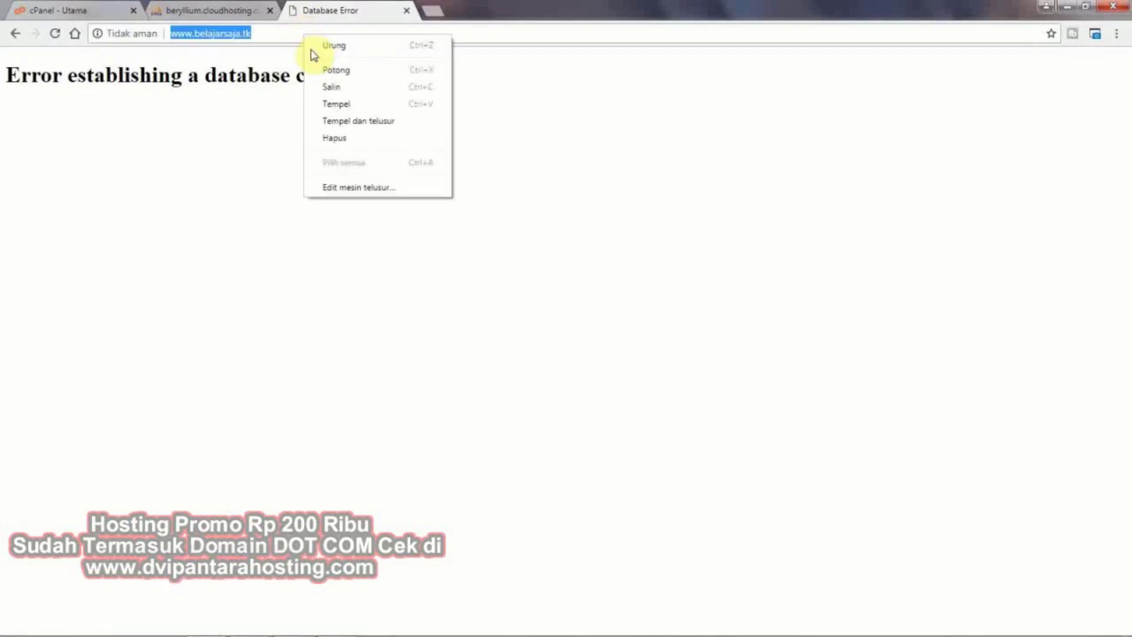
pyautogui.click(326, 85)
pyautogui.click(245, 7)
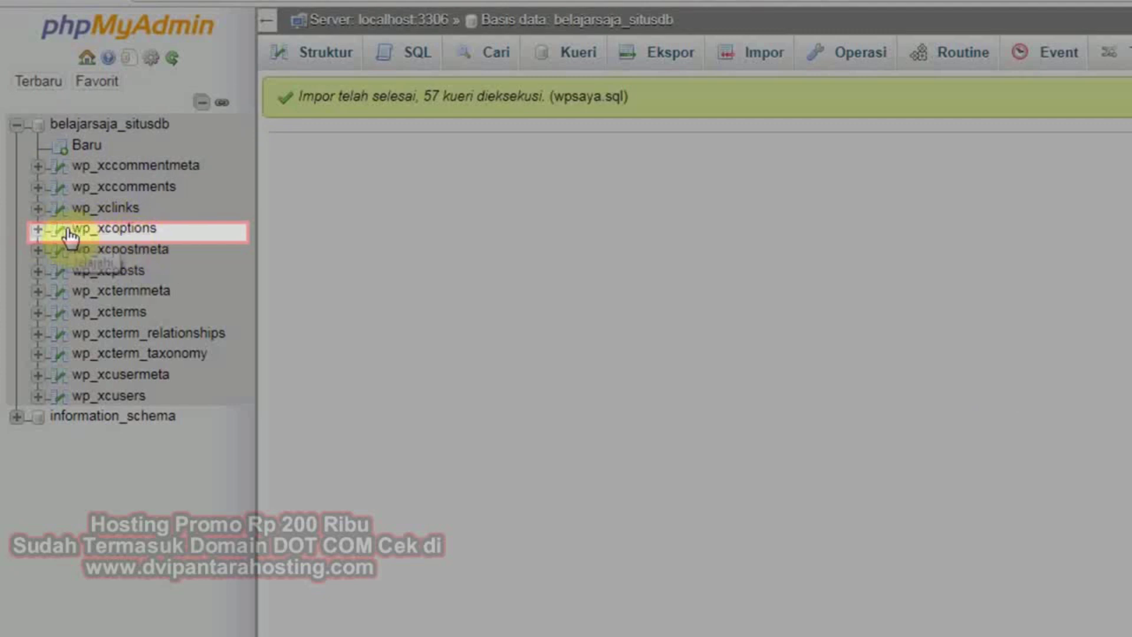
pyautogui.click(141, 228)
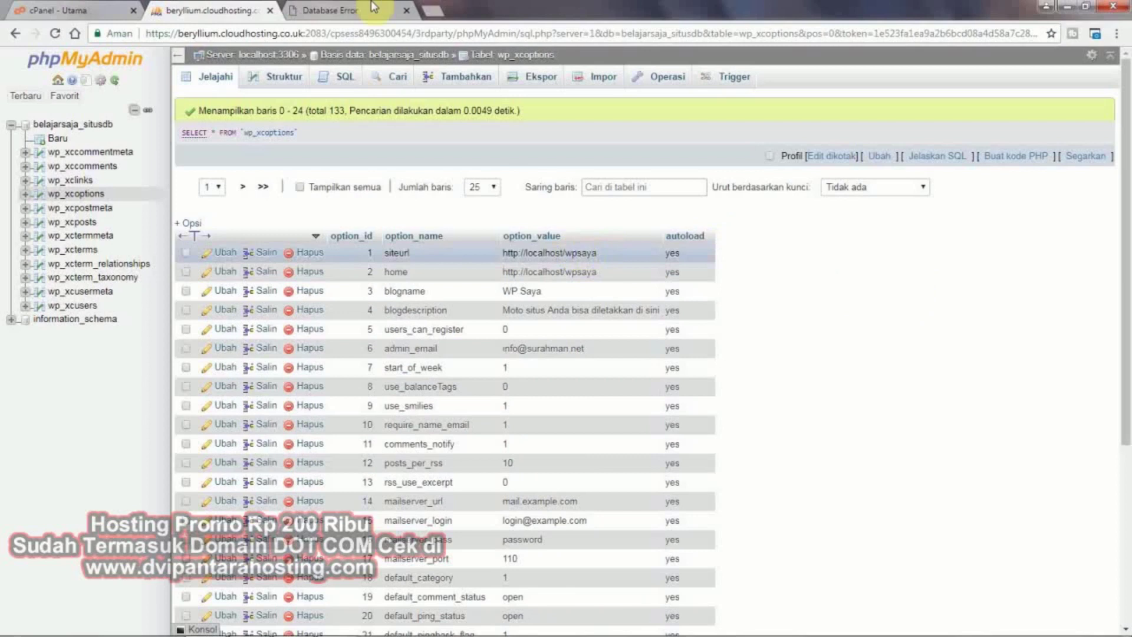
pyautogui.click(352, 9)
pyautogui.click(171, 78)
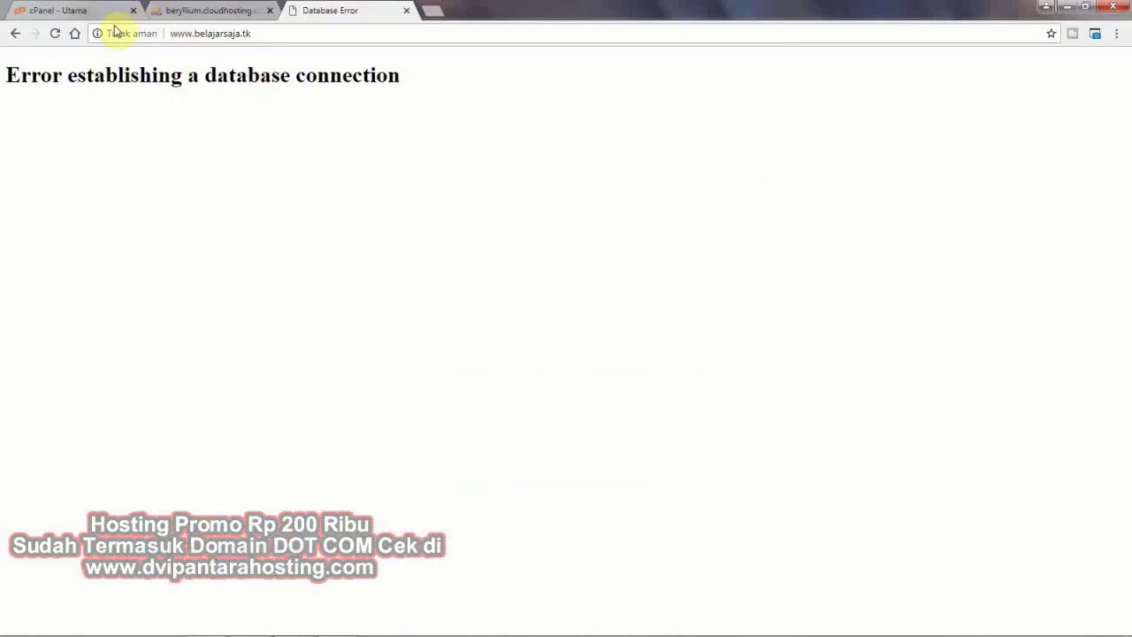
pyautogui.click(219, 10)
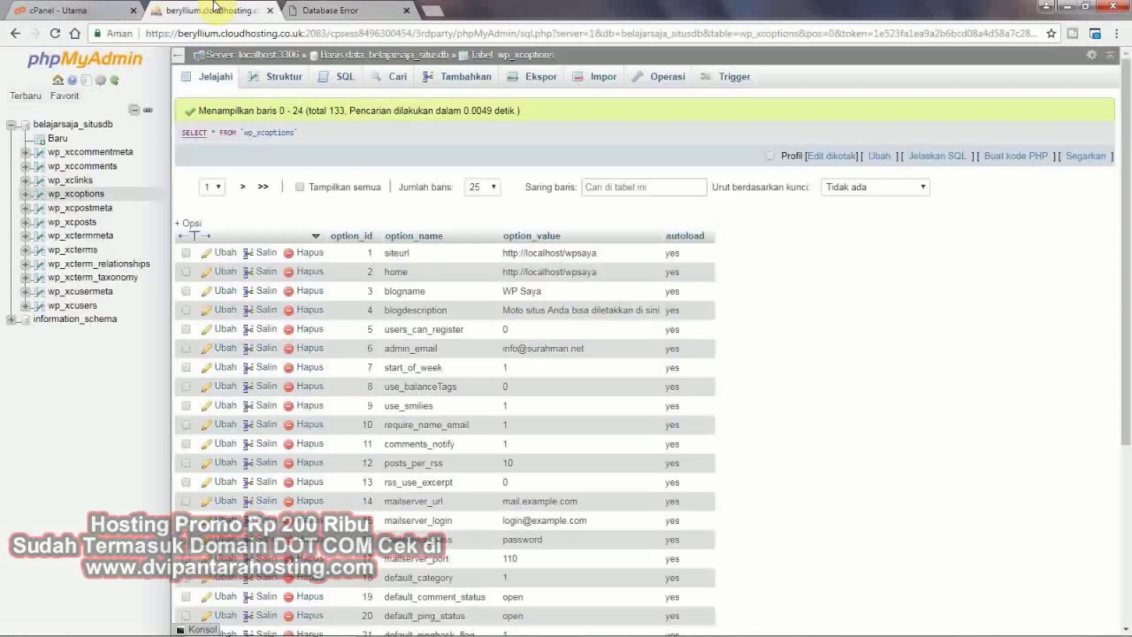
pyautogui.click(224, 253)
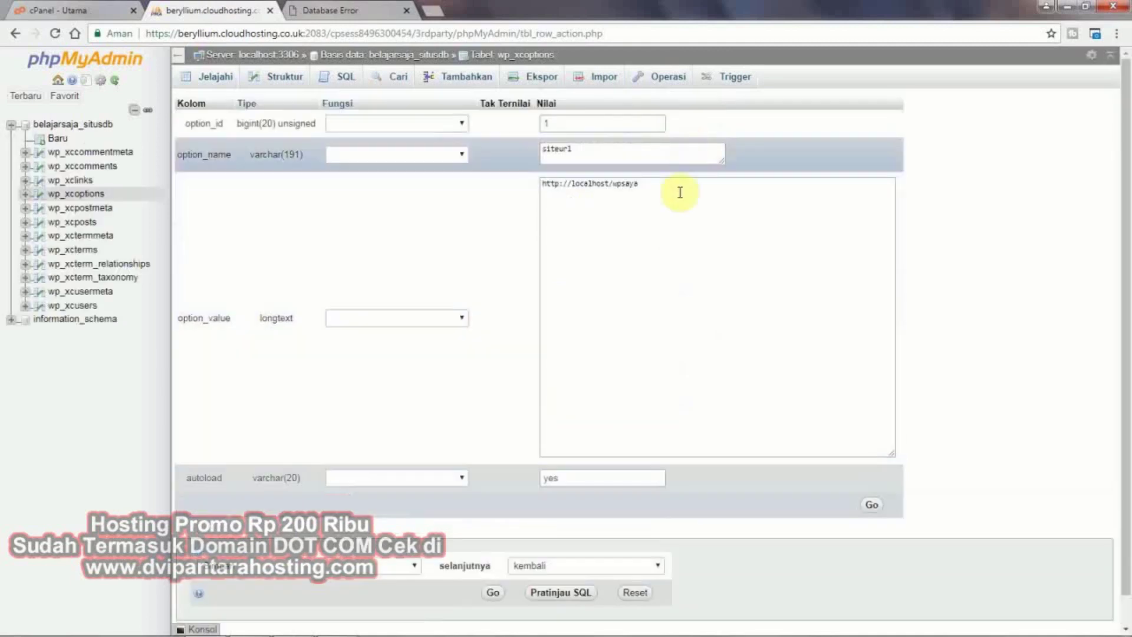
pyautogui.click(678, 191)
pyautogui.moveTo(639, 184); pyautogui.dragTo(523, 179)
pyautogui.press('BackSpace')
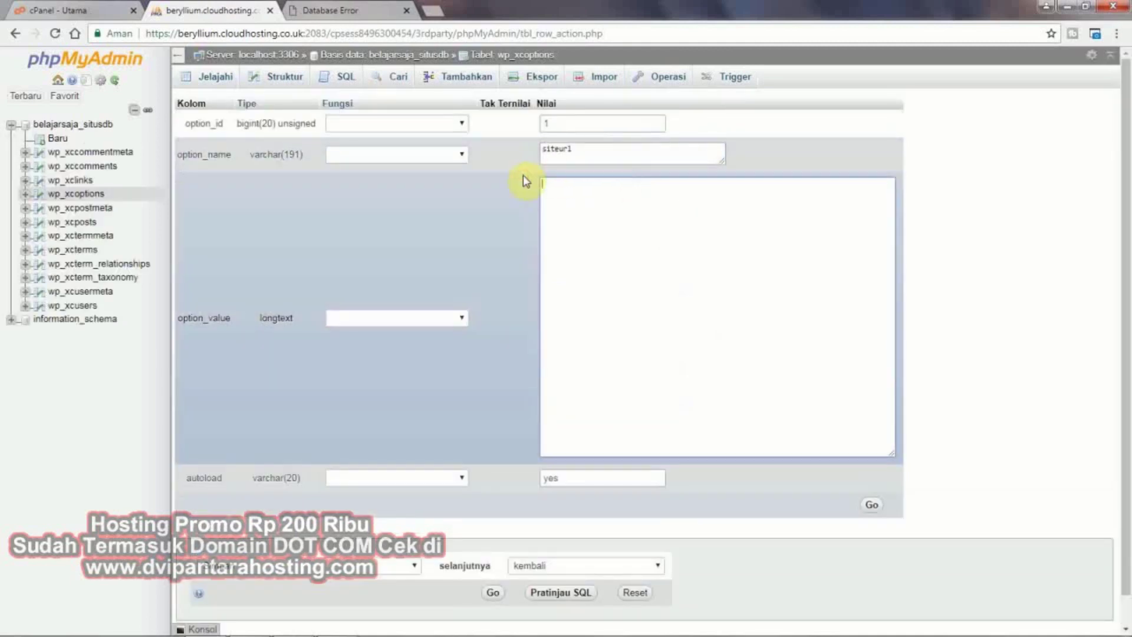
pyautogui.hotkey('ctrl', 'v')
pyautogui.press('BackSpace')
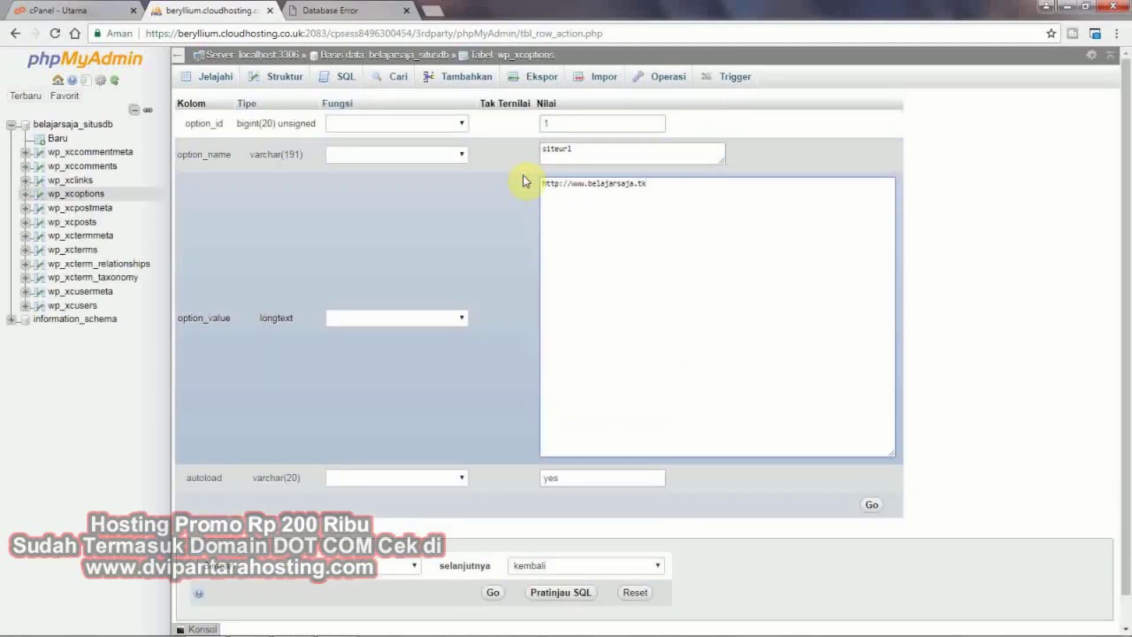
pyautogui.click(1055, 311)
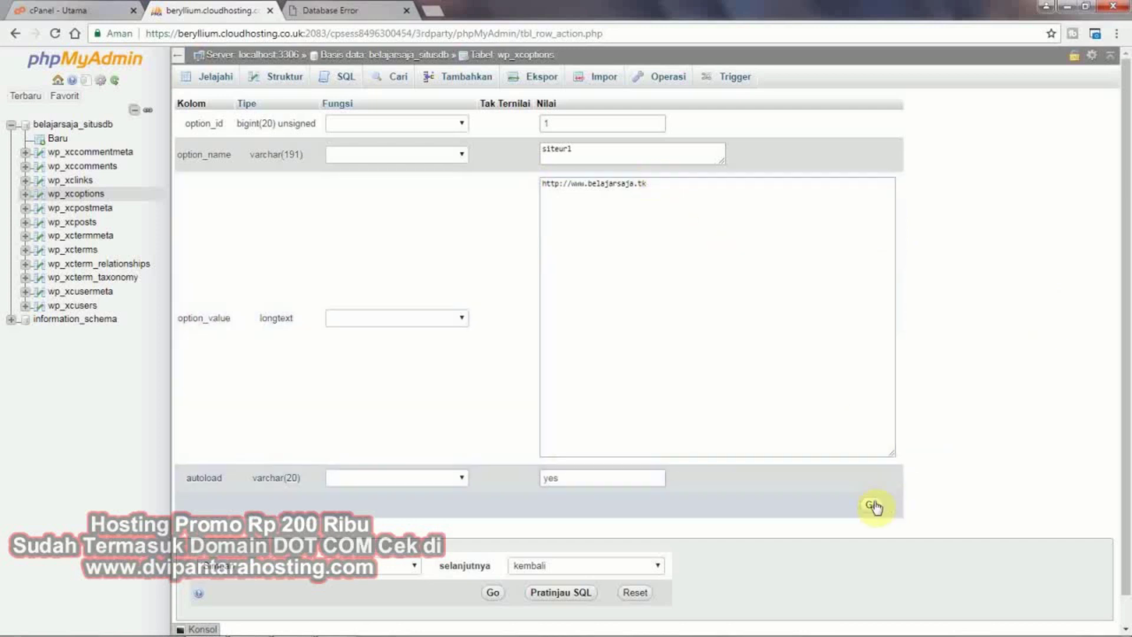
pyautogui.click(871, 504)
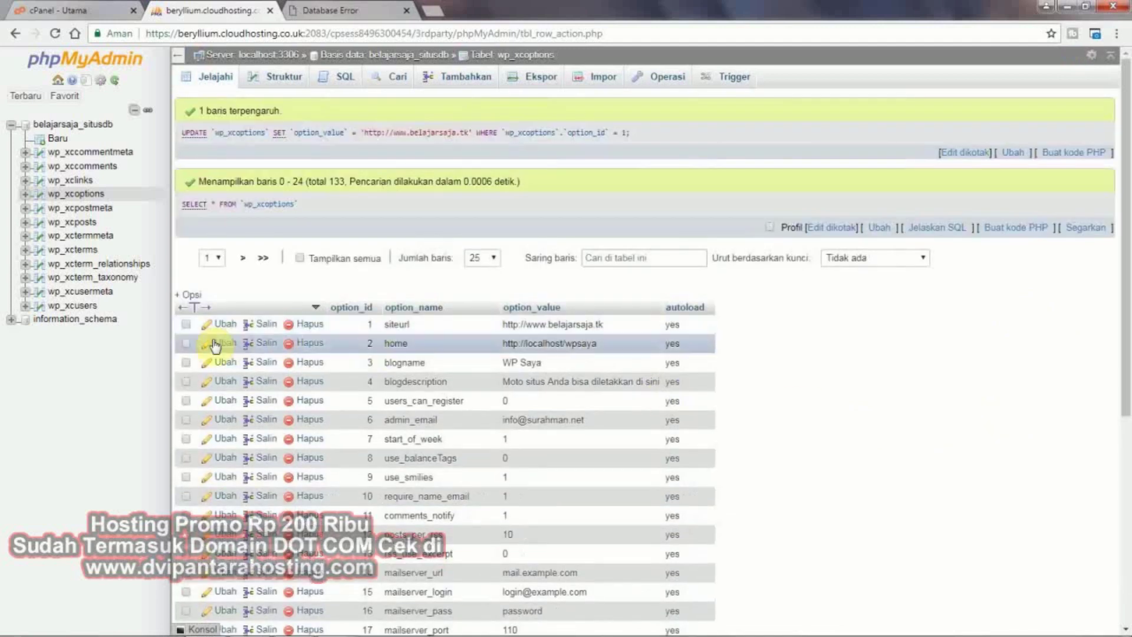
pyautogui.click(226, 347)
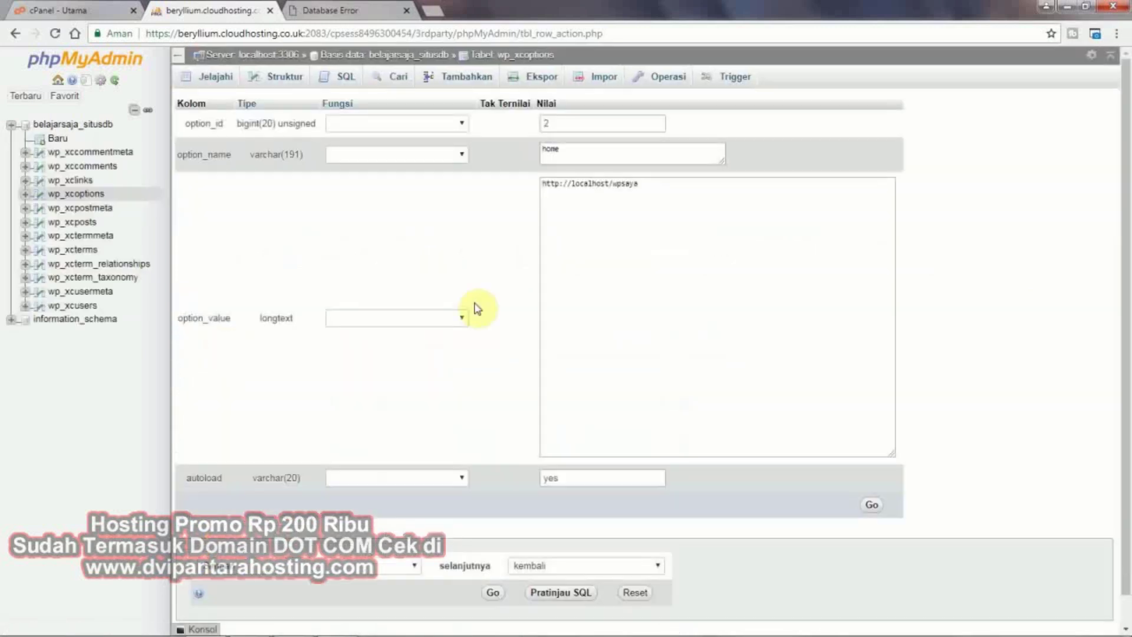
pyautogui.moveTo(646, 188); pyautogui.dragTo(513, 182)
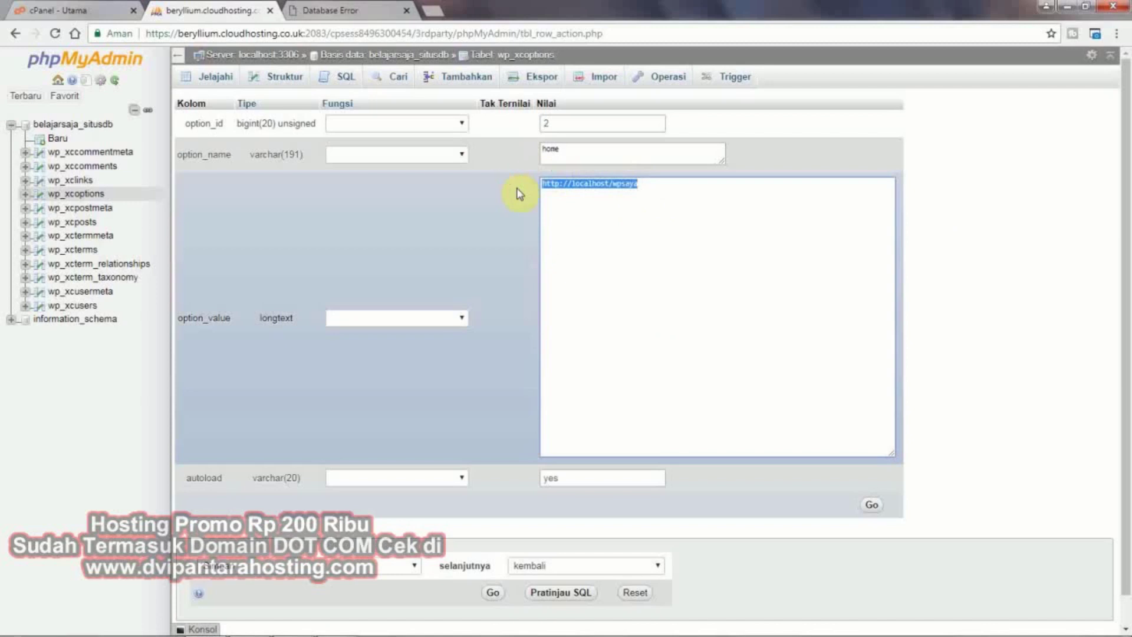
pyautogui.hotkey('ctrl', 'v')
pyautogui.press('BackSpace')
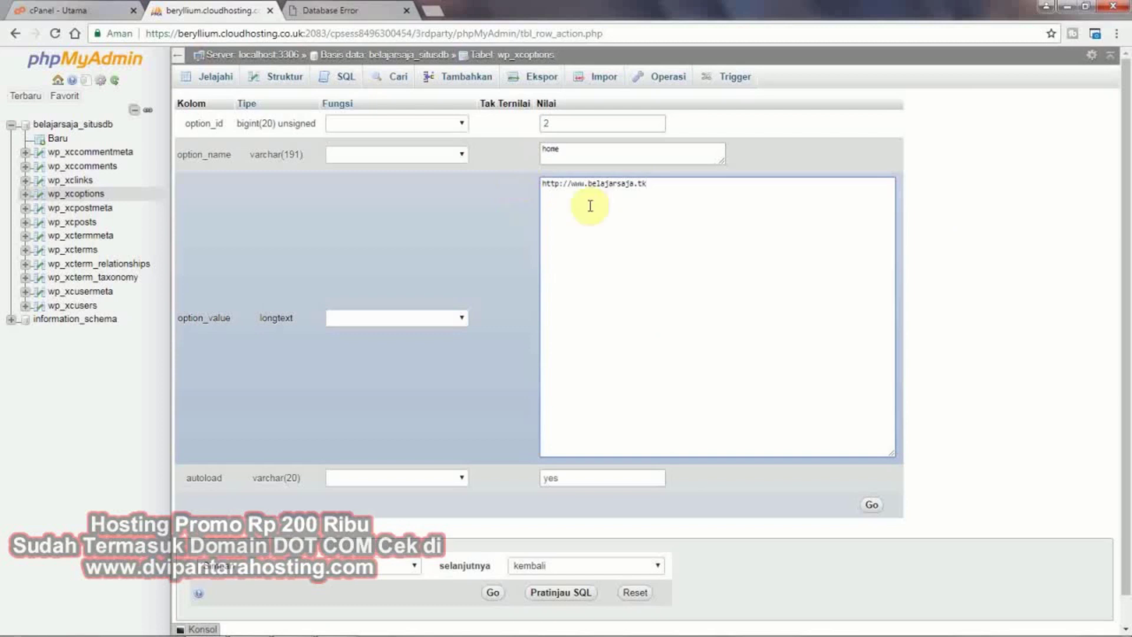
pyautogui.click(869, 504)
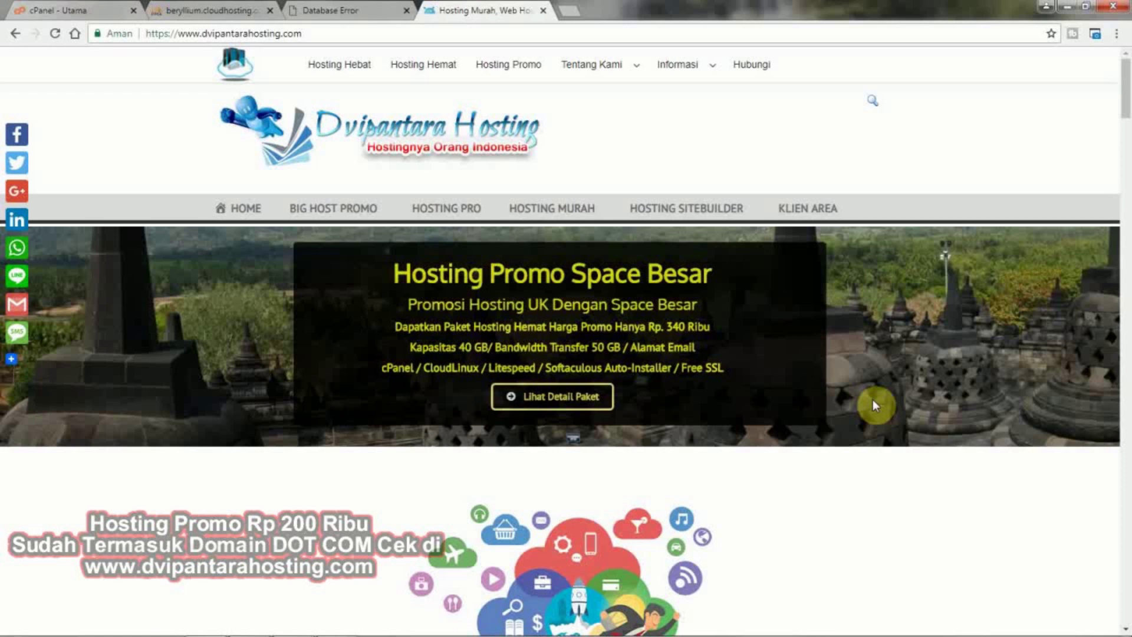
pyautogui.click(542, 11)
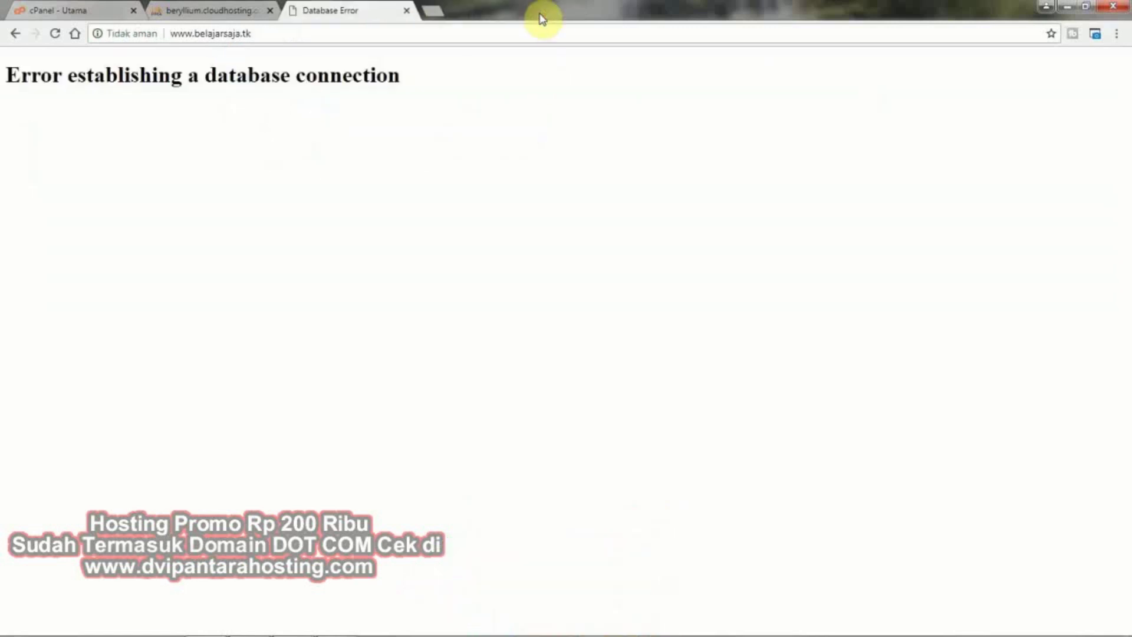
pyautogui.click(733, 39)
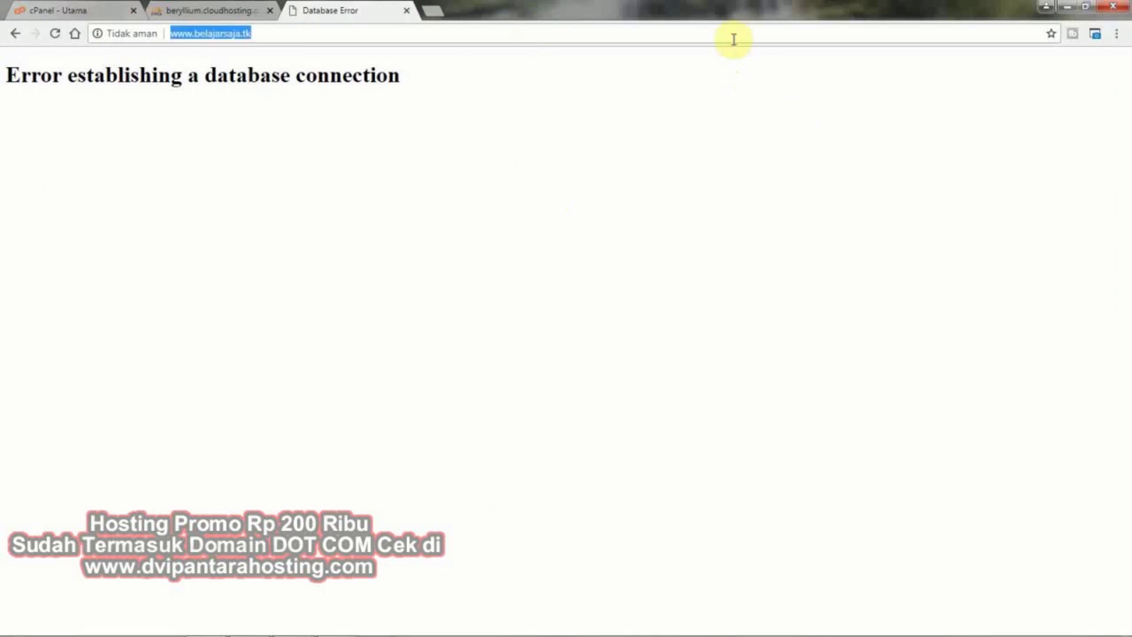
pyautogui.press('Return')
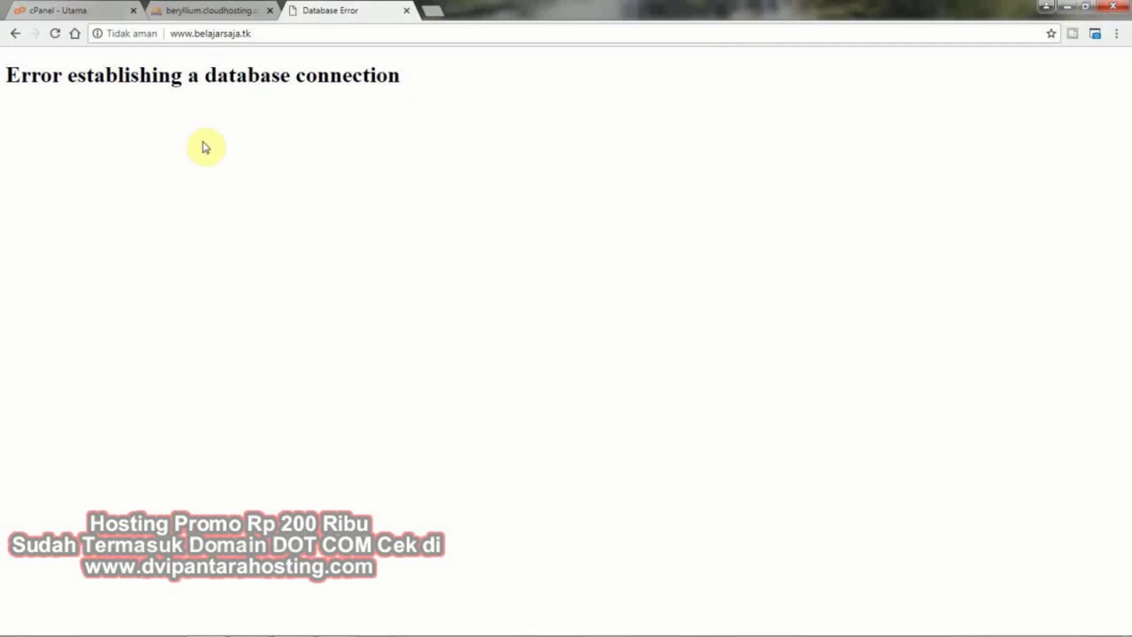
# Step: Close phpMyAdmin and open the File Manager from the cPanel home page
pyautogui.click(226, 8)
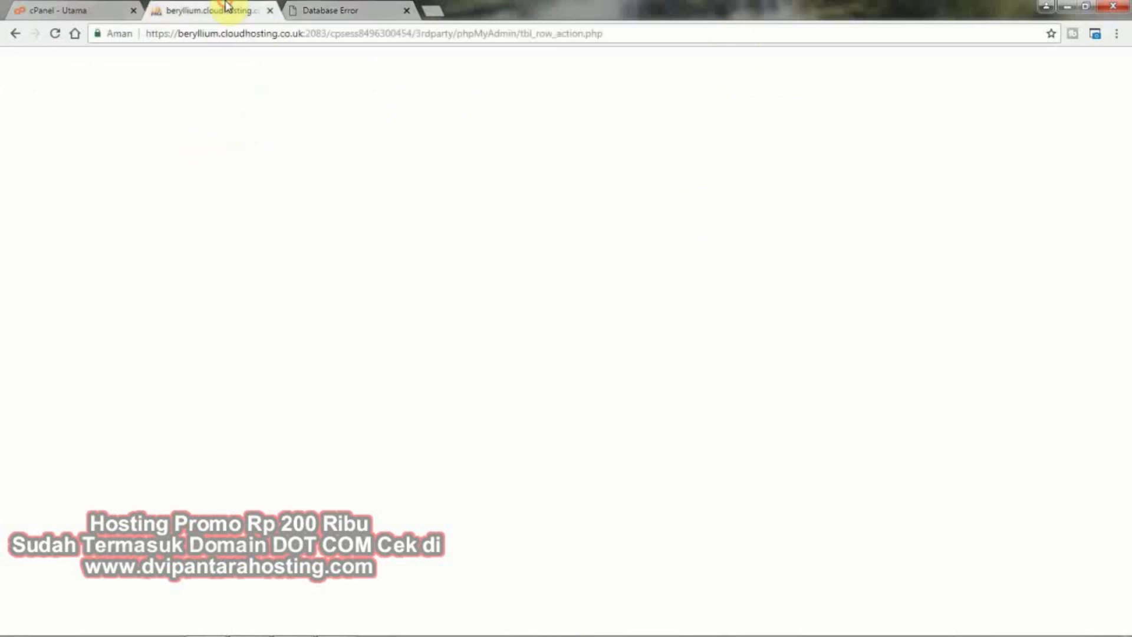
pyautogui.click(270, 11)
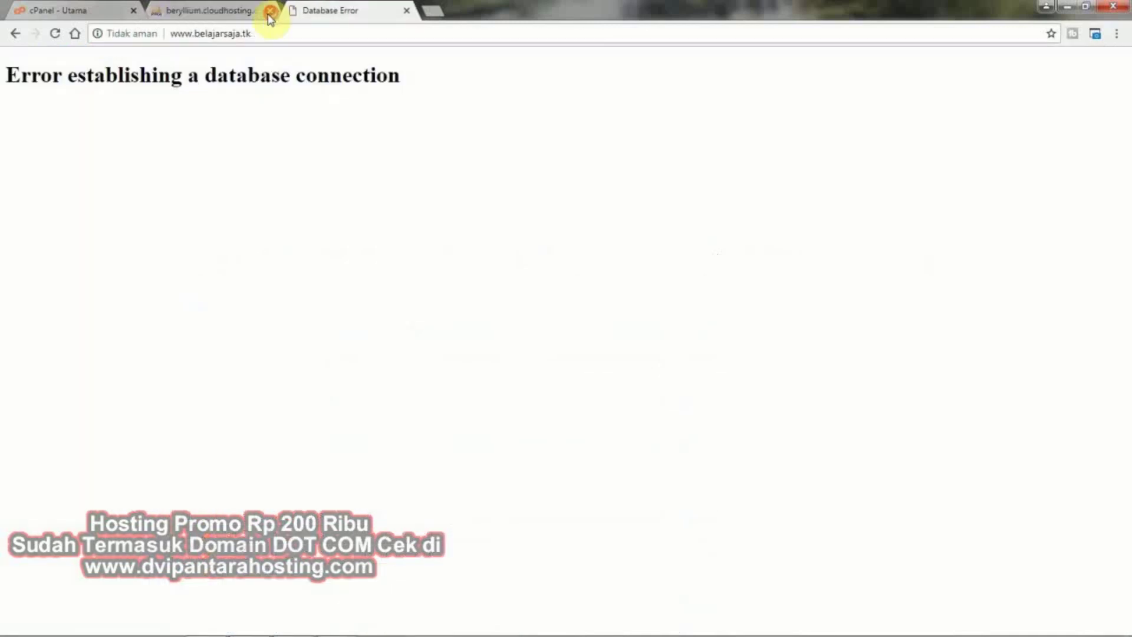
pyautogui.click(73, 7)
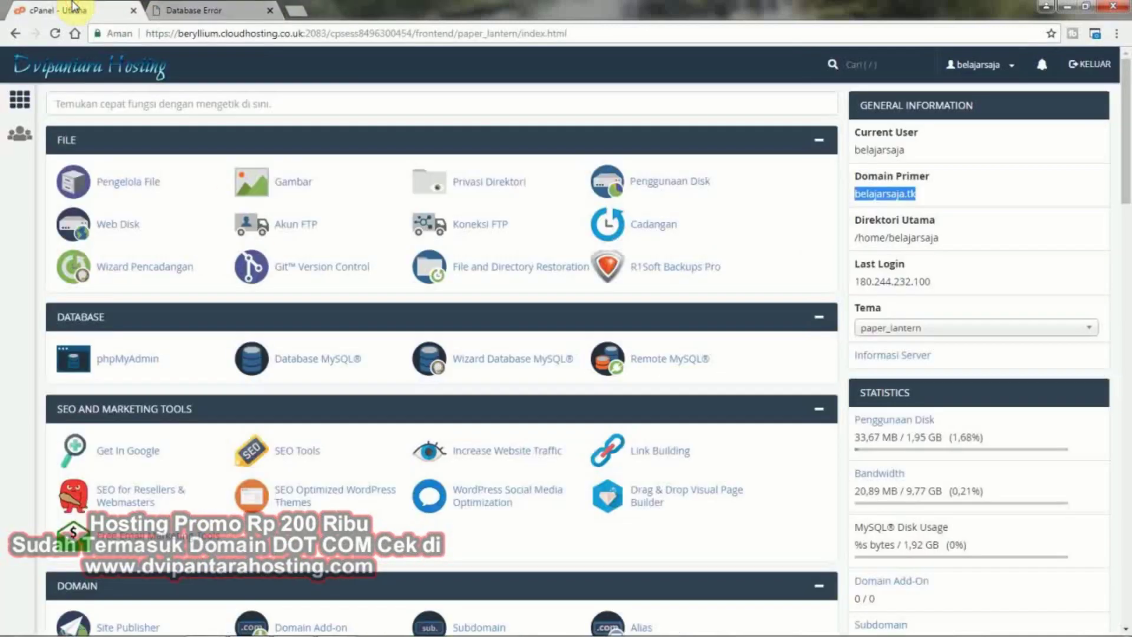
pyautogui.click(12, 207)
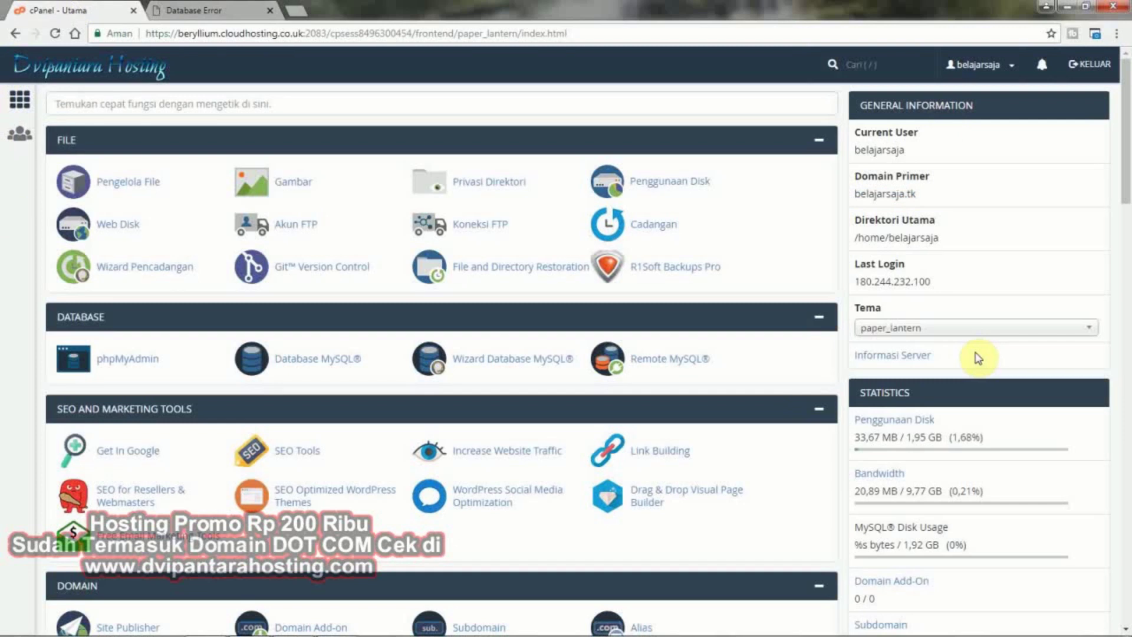
pyautogui.click(130, 182)
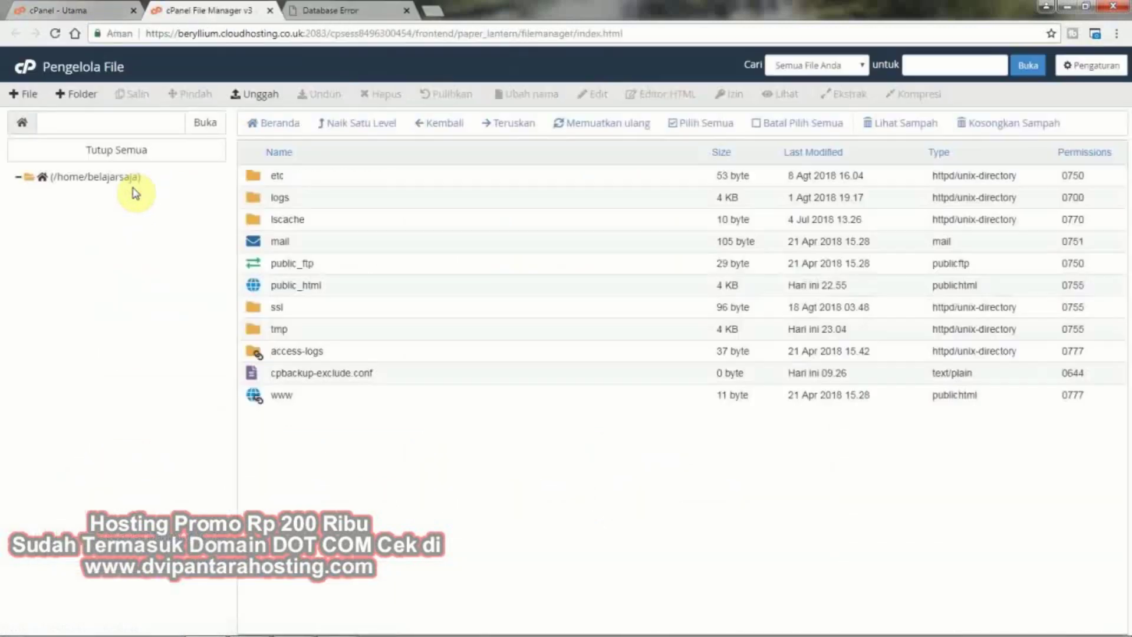
# Step: Go into the www folder and open its wp-config.php file in the text editor
pyautogui.doubleClick(263, 398)
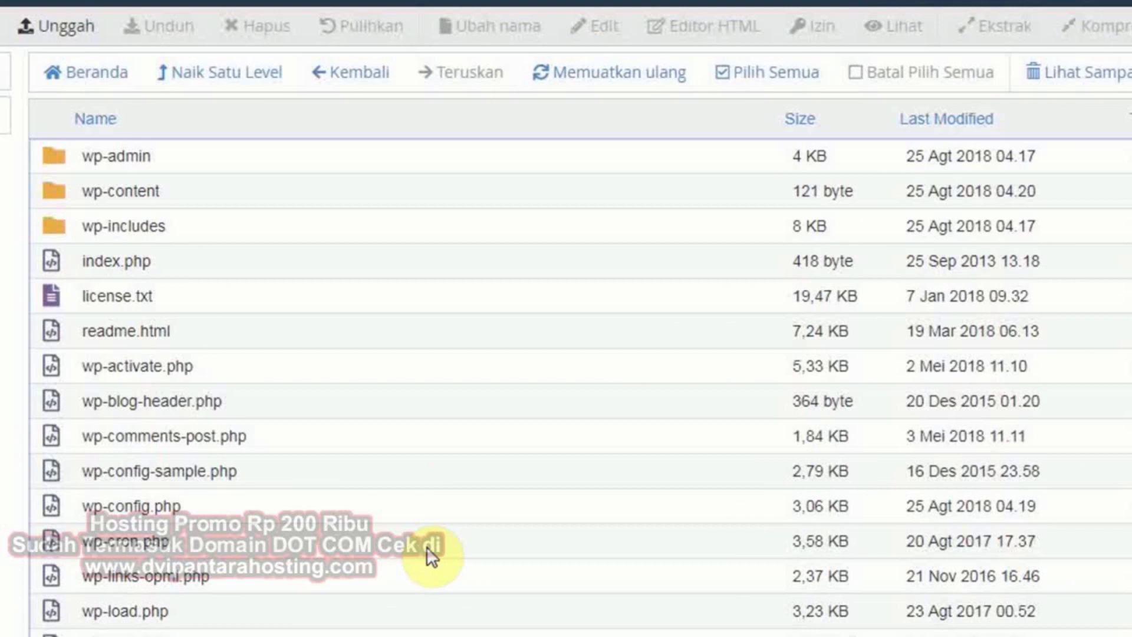
pyautogui.click(143, 506)
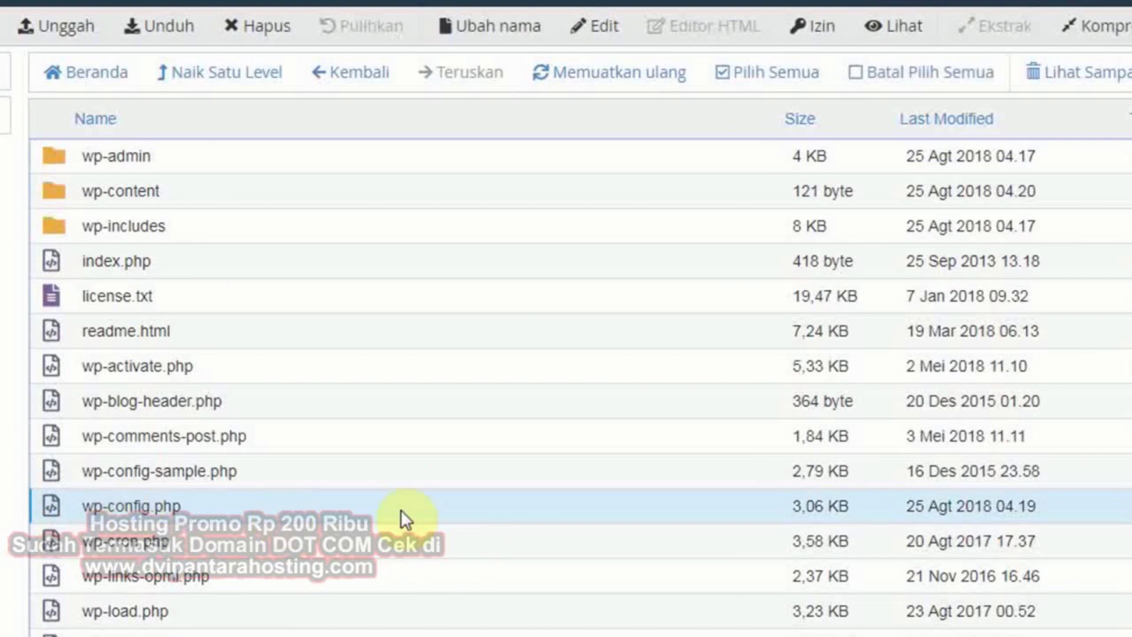
pyautogui.click(607, 37)
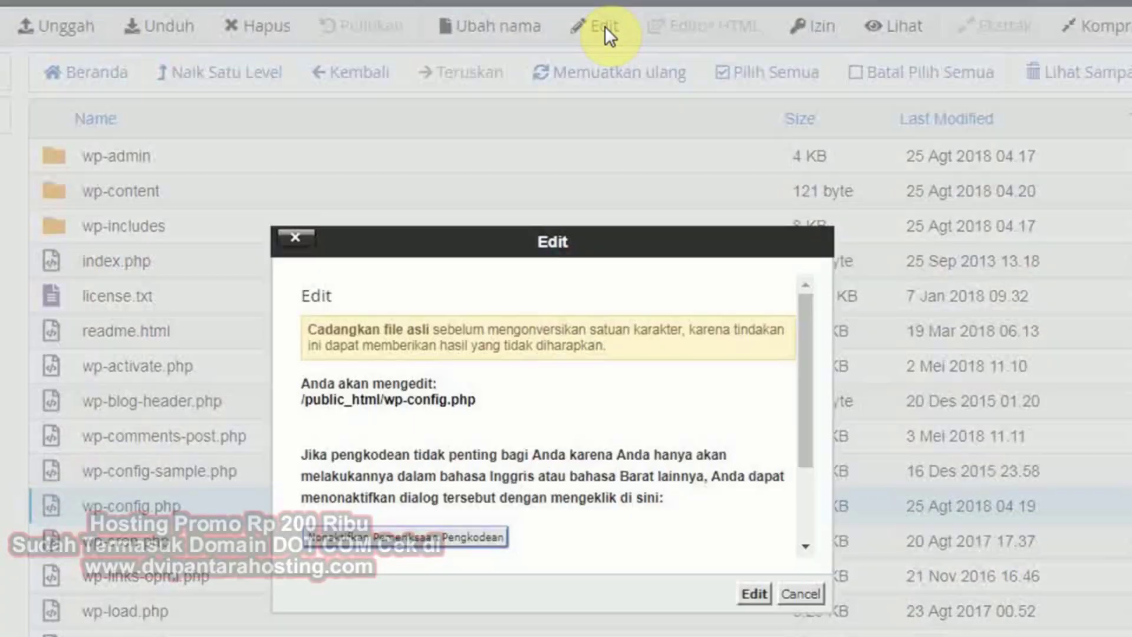
pyautogui.click(754, 593)
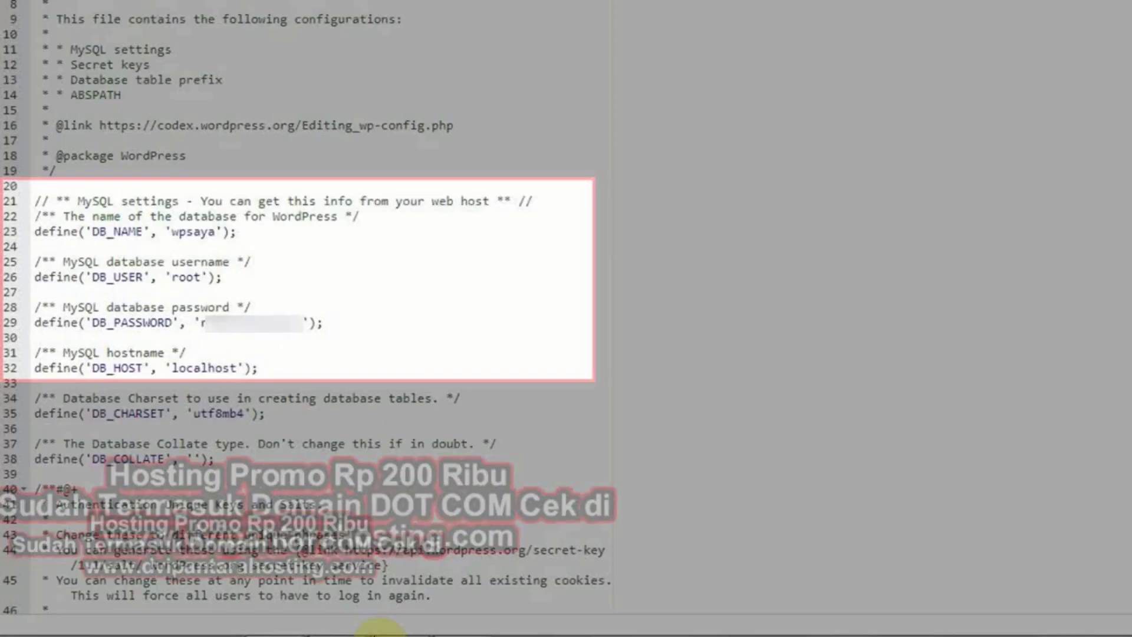
# Step: Set DB_NAME in wp-config.php to belajarsaja_situsdb, copying the database name from the Notepad notes
pyautogui.click(483, 622)
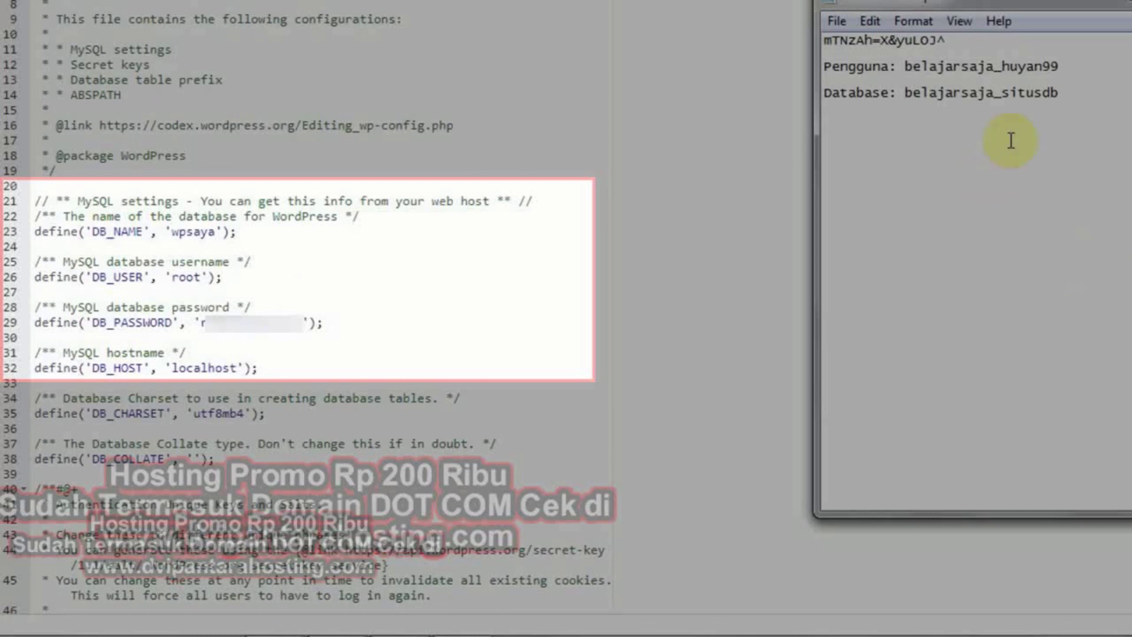
pyautogui.moveTo(1060, 93); pyautogui.dragTo(916, 97)
pyautogui.rightClick(918, 98)
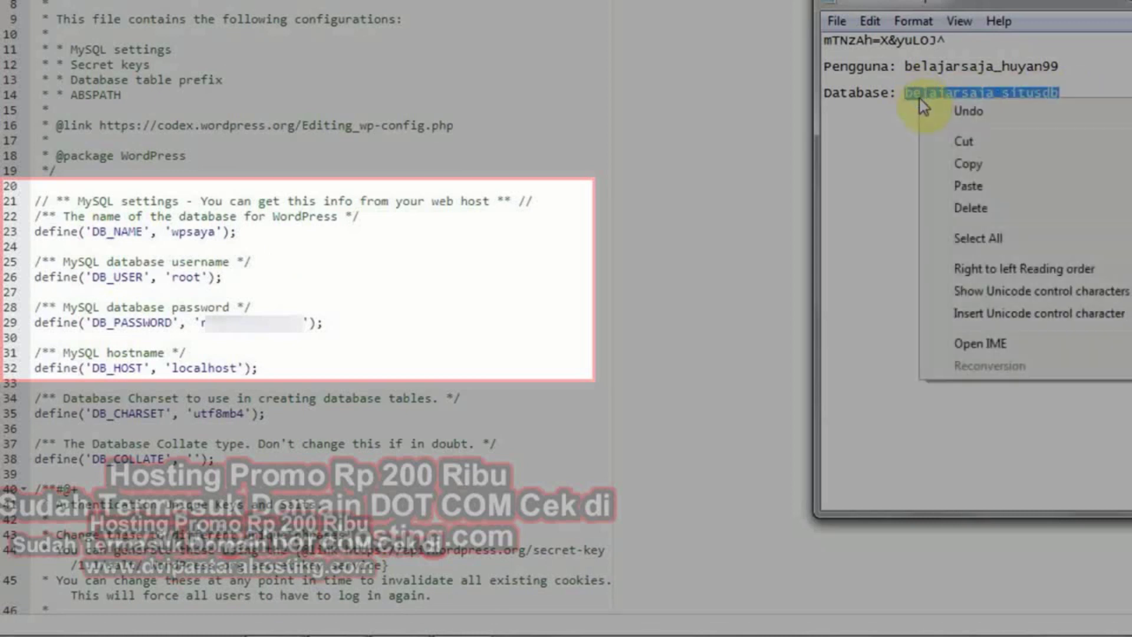
pyautogui.click(980, 163)
pyautogui.click(981, 163)
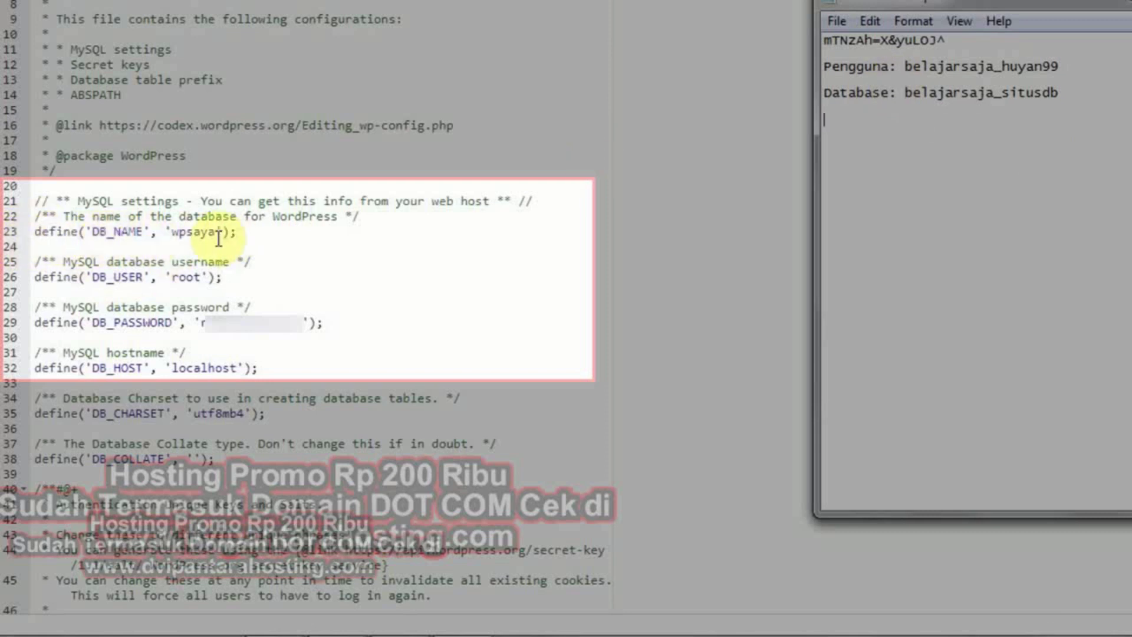
pyautogui.moveTo(217, 231); pyautogui.dragTo(174, 234)
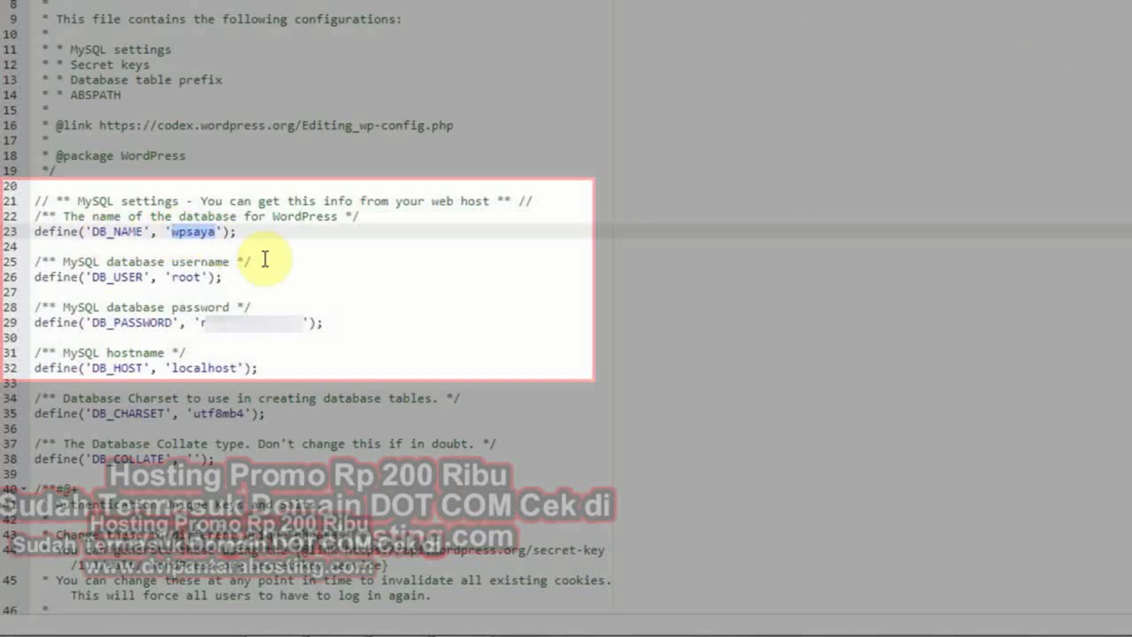
pyautogui.press('BackSpace')
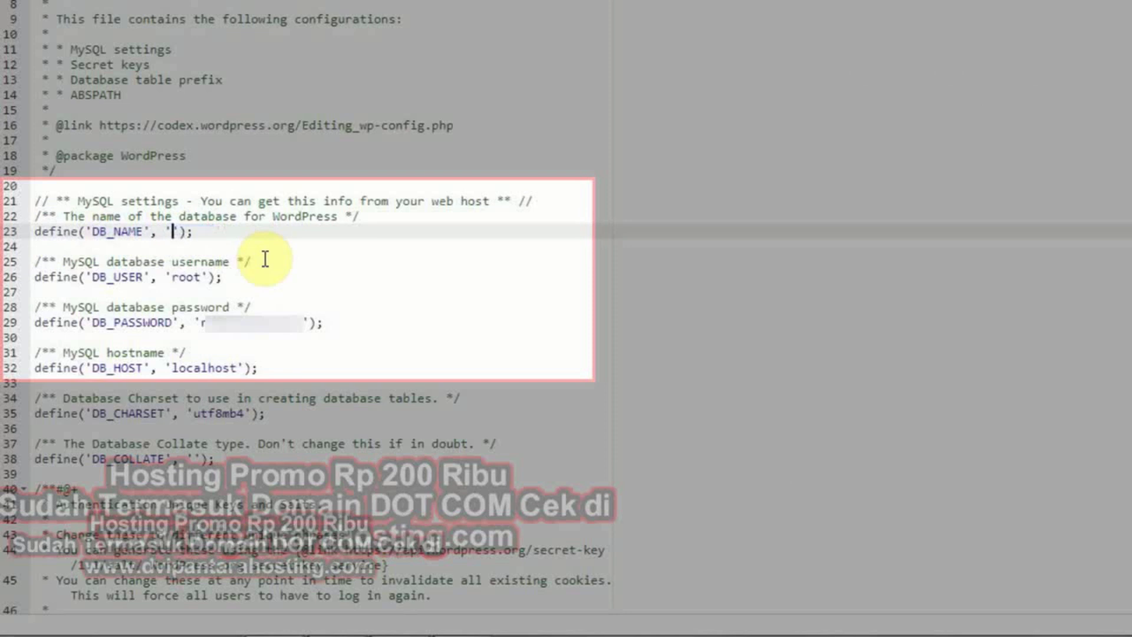
pyautogui.hotkey('ctrl', 'v')
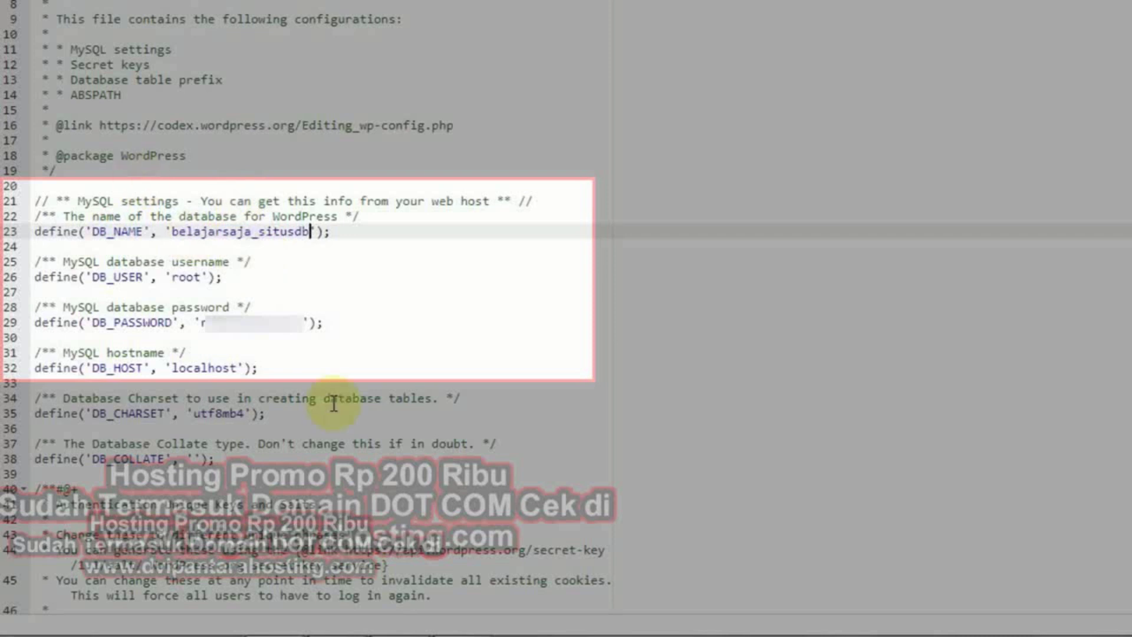
pyautogui.click(490, 620)
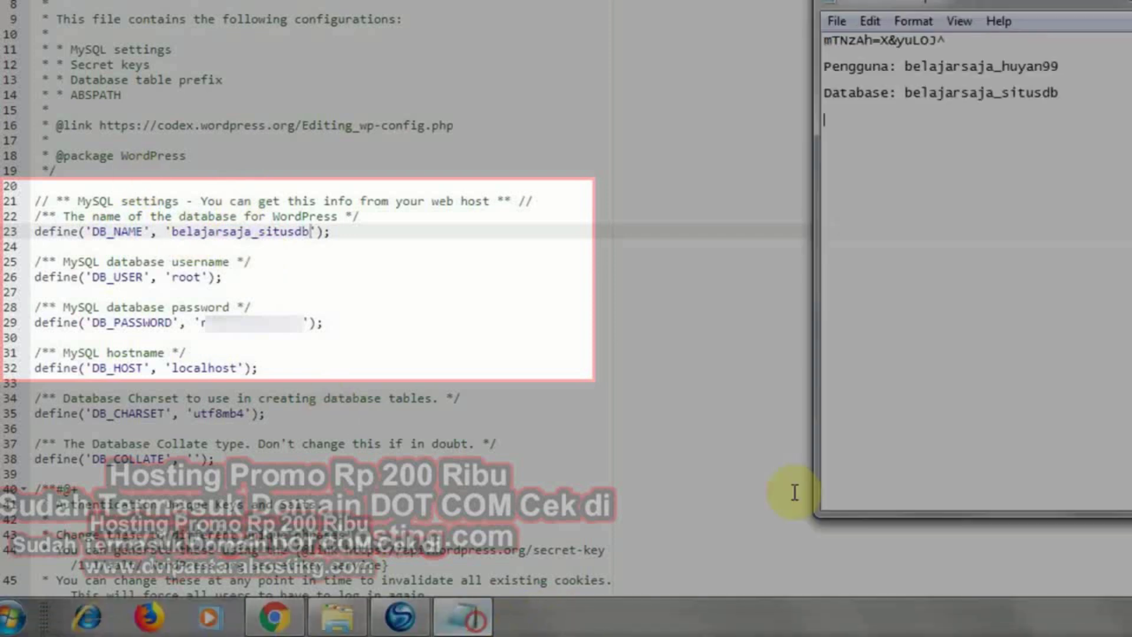
pyautogui.moveTo(1061, 65); pyautogui.dragTo(905, 65)
pyautogui.rightClick(979, 62)
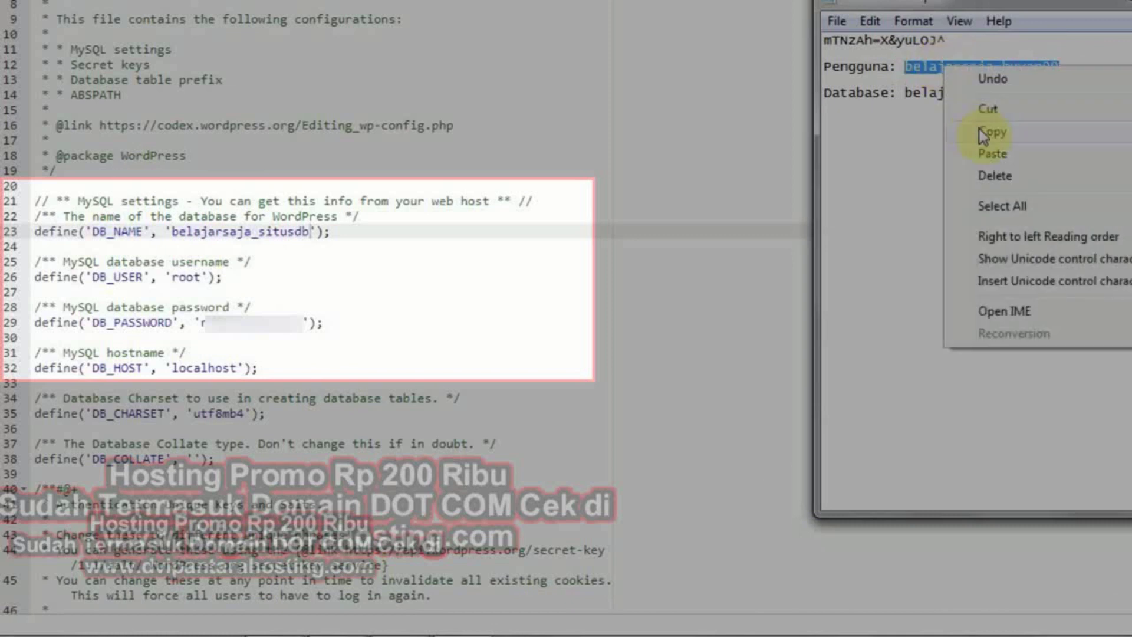
pyautogui.click(981, 130)
pyautogui.click(977, 127)
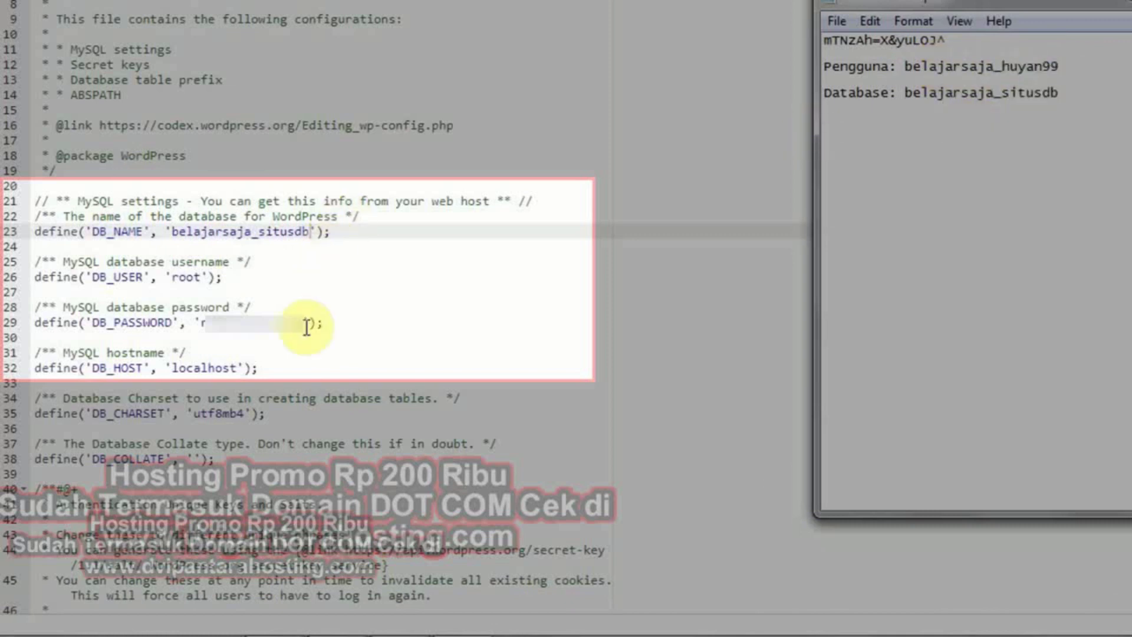
pyautogui.moveTo(306, 326); pyautogui.dragTo(207, 327)
pyautogui.click(316, 302)
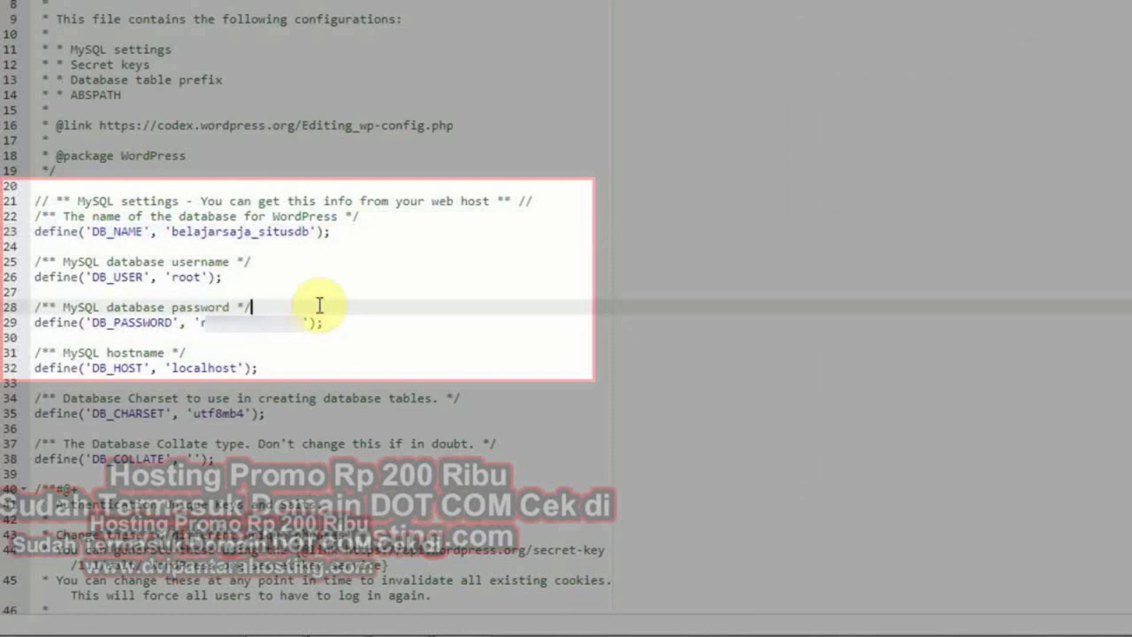
pyautogui.click(201, 276)
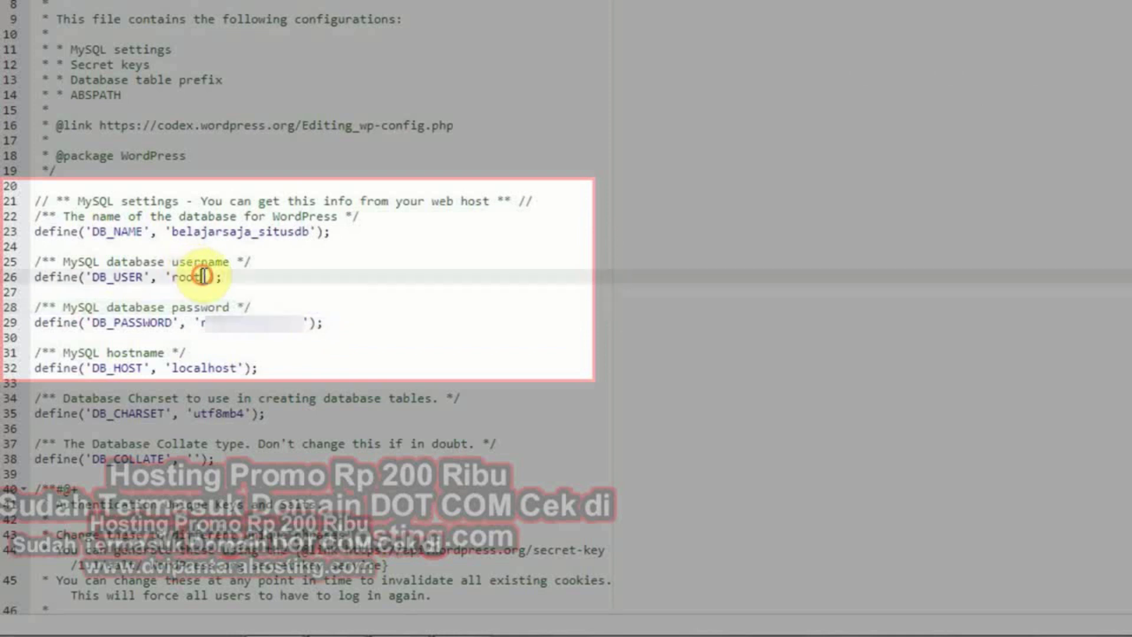
pyautogui.moveTo(201, 277); pyautogui.dragTo(171, 277)
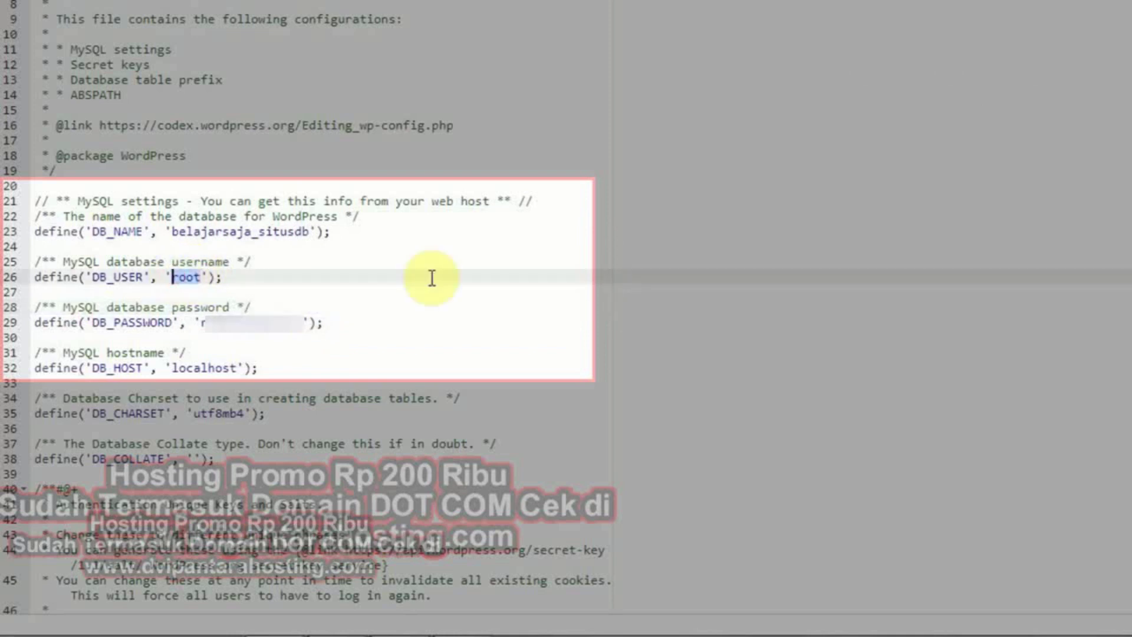
pyautogui.click(208, 307)
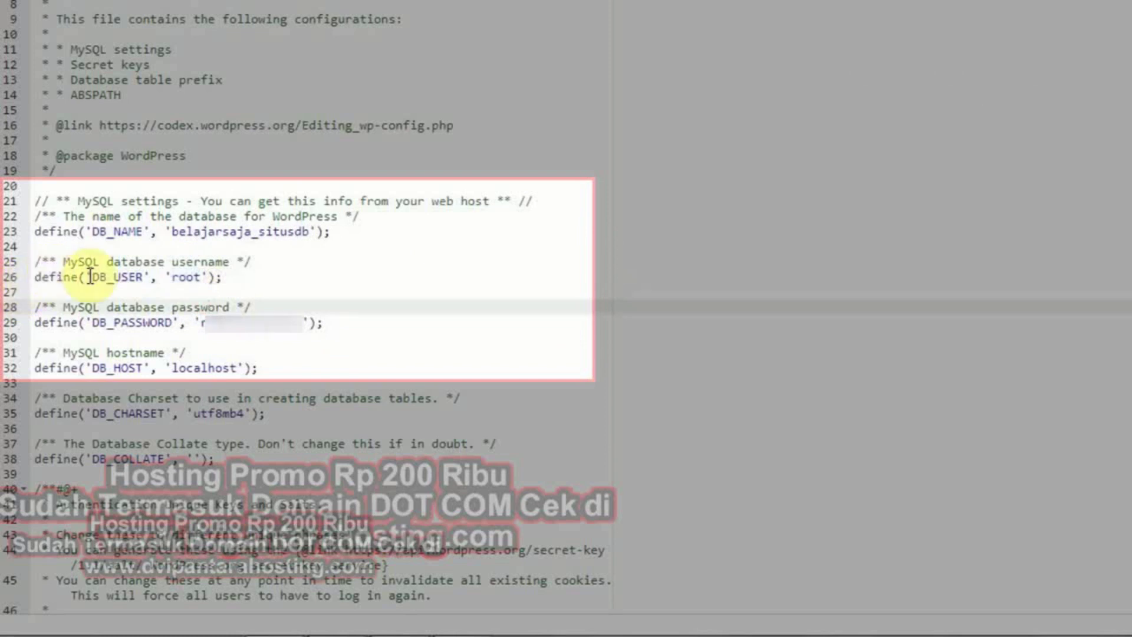
pyautogui.click(199, 277)
pyautogui.moveTo(200, 277); pyautogui.dragTo(172, 277)
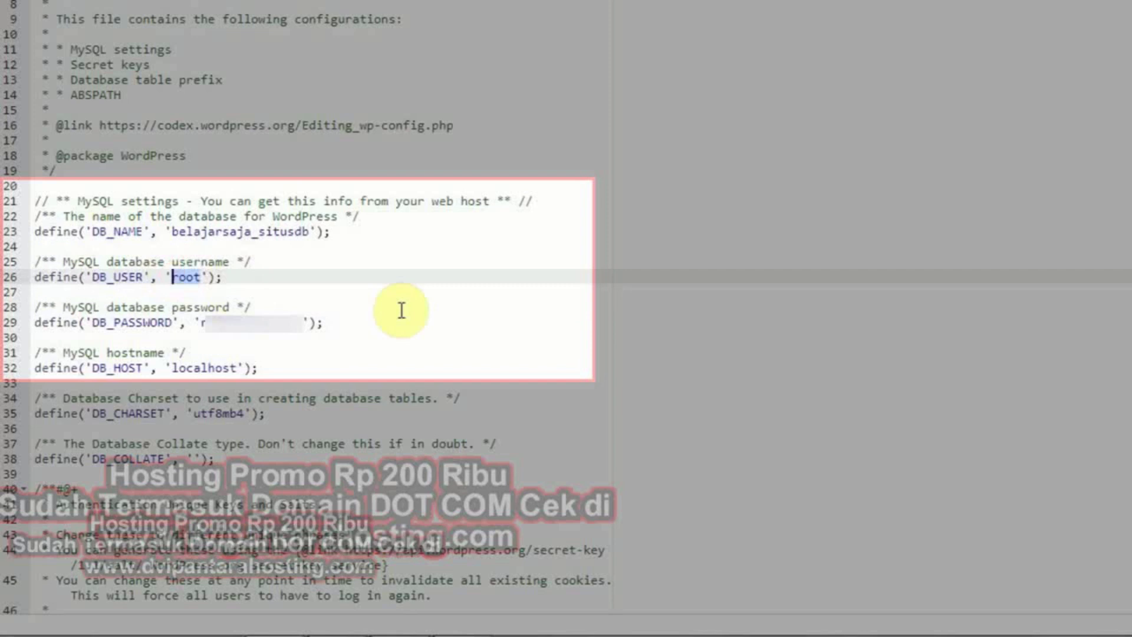
pyautogui.press('BackSpace')
pyautogui.hotkey('ctrl', 'v')
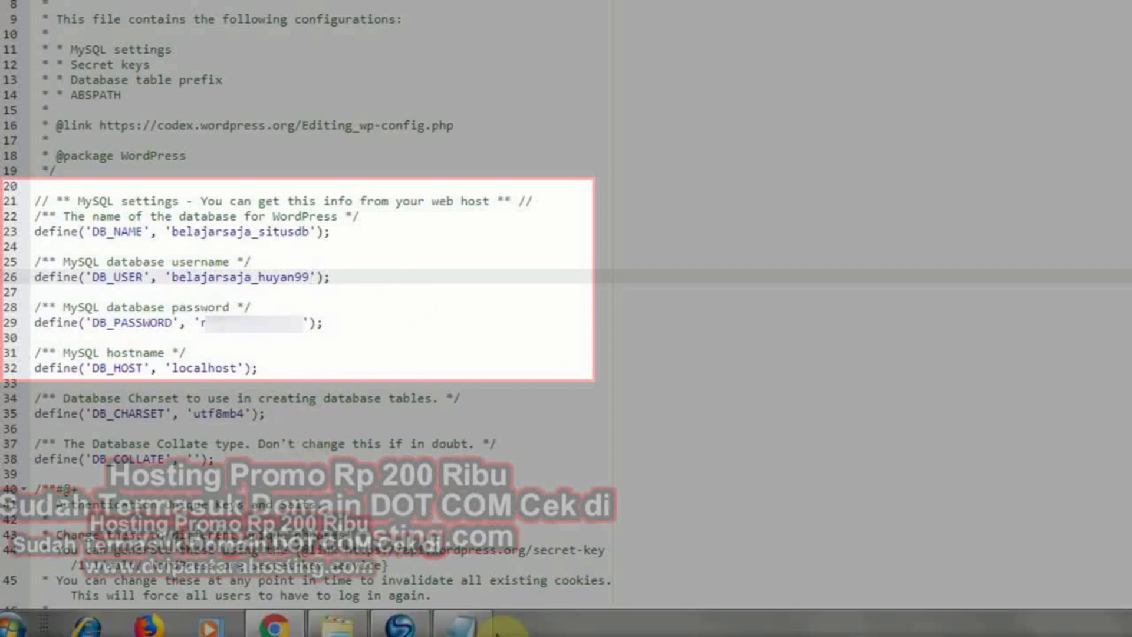
# Step: Set DB_PASSWORD in wp-config.php to the database password copied from the Notepad notes, and save the file
pyautogui.click(470, 619)
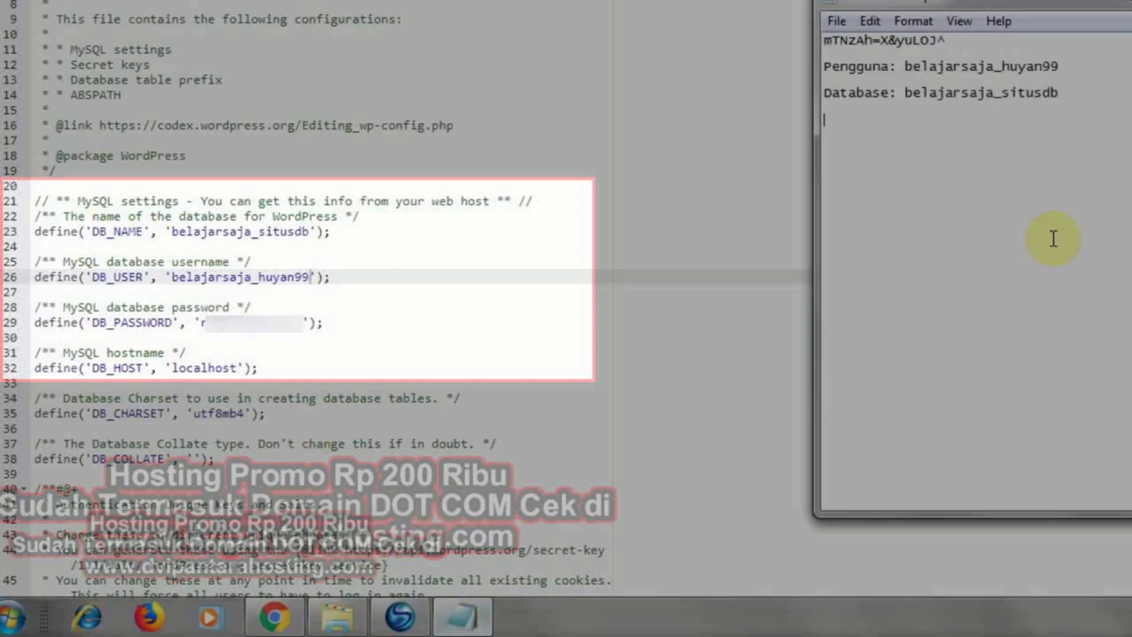
pyautogui.click(951, 41)
pyautogui.moveTo(951, 40); pyautogui.dragTo(823, 40)
pyautogui.rightClick(857, 42)
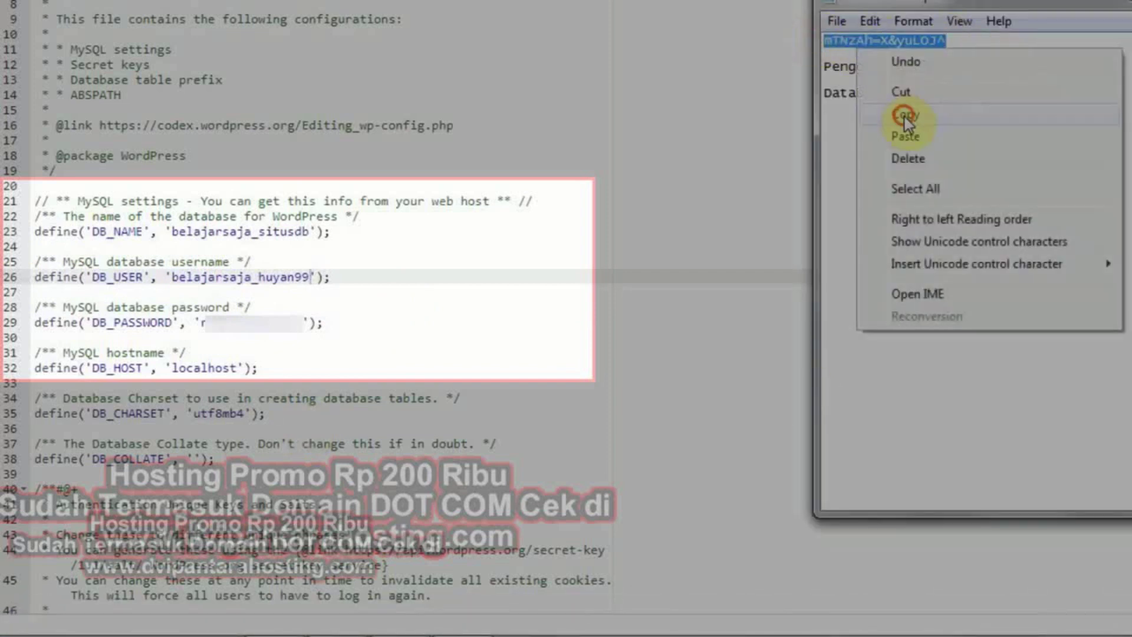
pyautogui.click(905, 114)
pyautogui.click(354, 411)
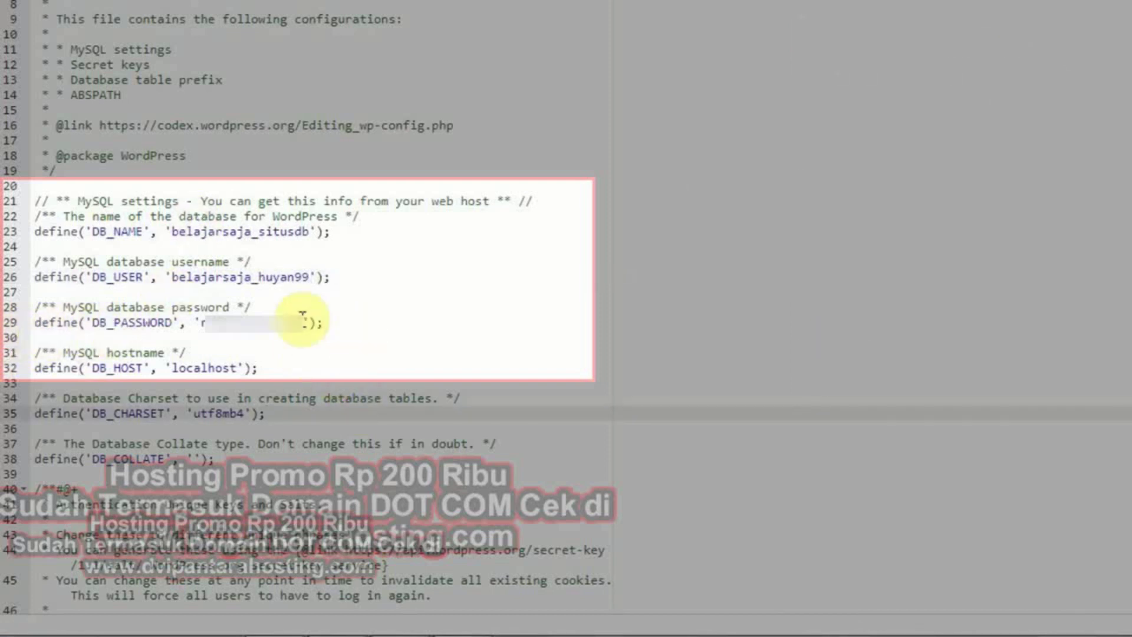
pyautogui.moveTo(304, 323); pyautogui.dragTo(204, 323)
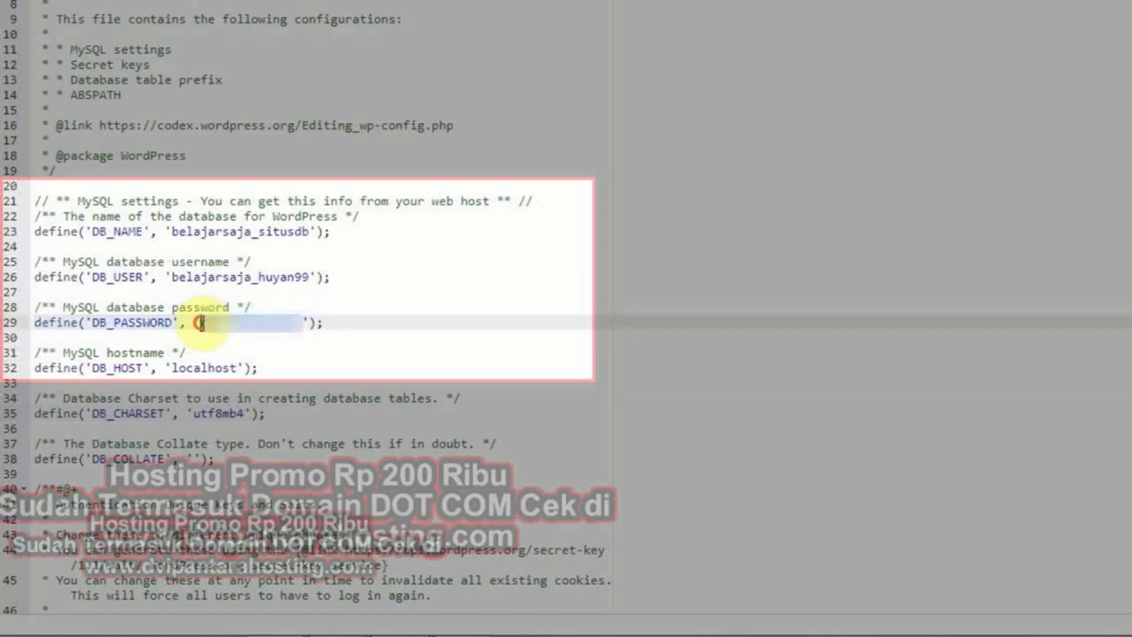
pyautogui.press('BackSpace')
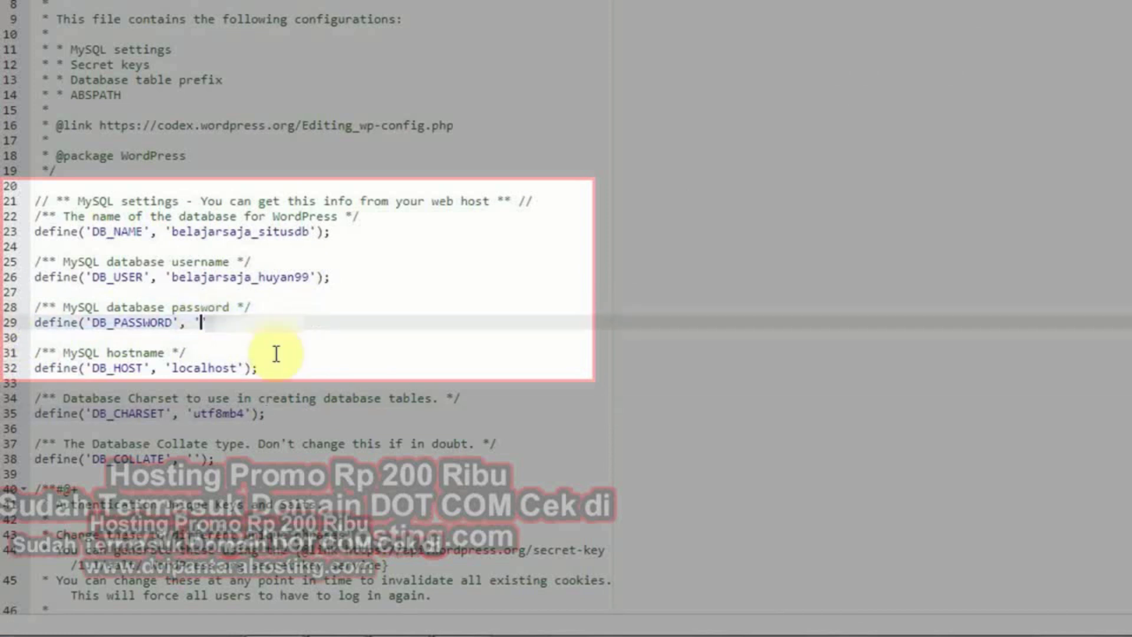
pyautogui.hotkey('ctrl', 'v')
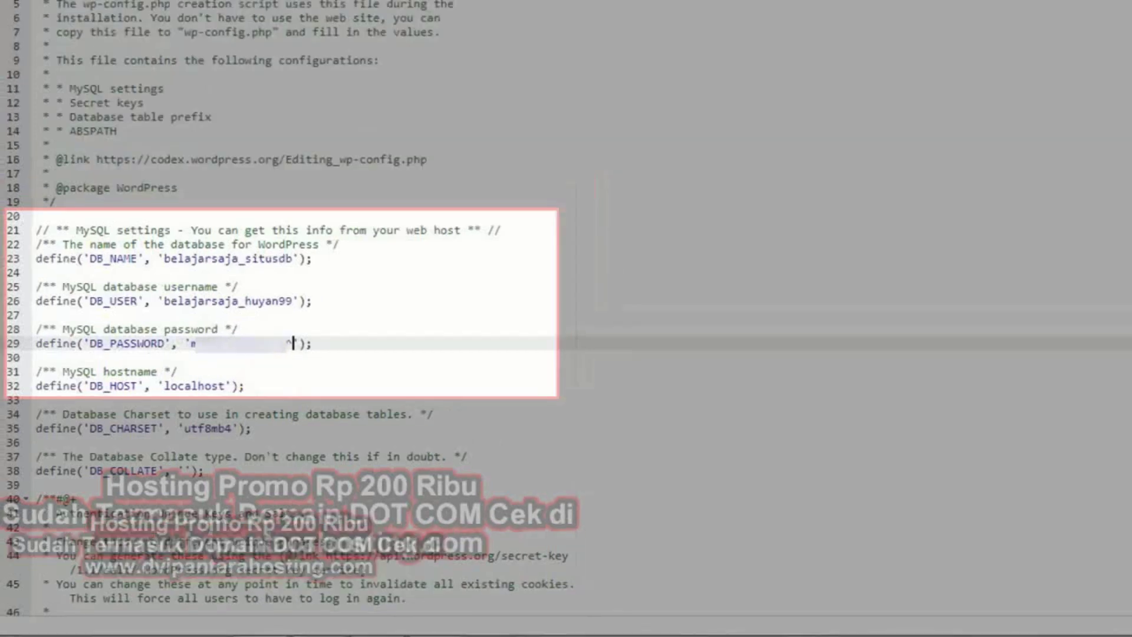
pyautogui.hotkey('ctrl', 's')
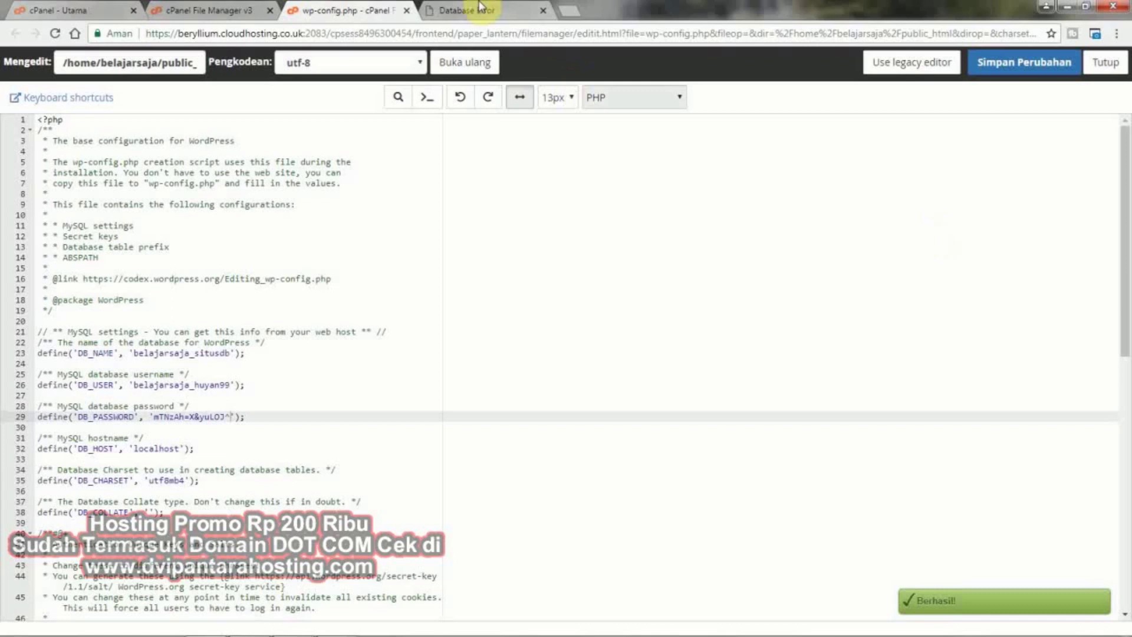
pyautogui.click(478, 9)
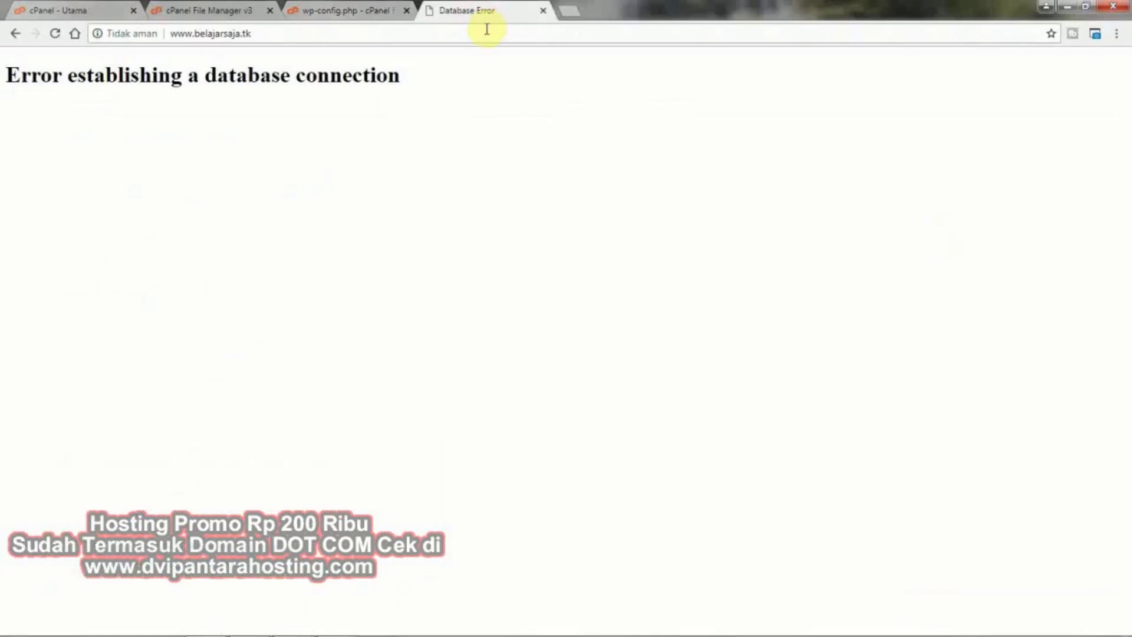
pyautogui.click(489, 31)
pyautogui.press('Return')
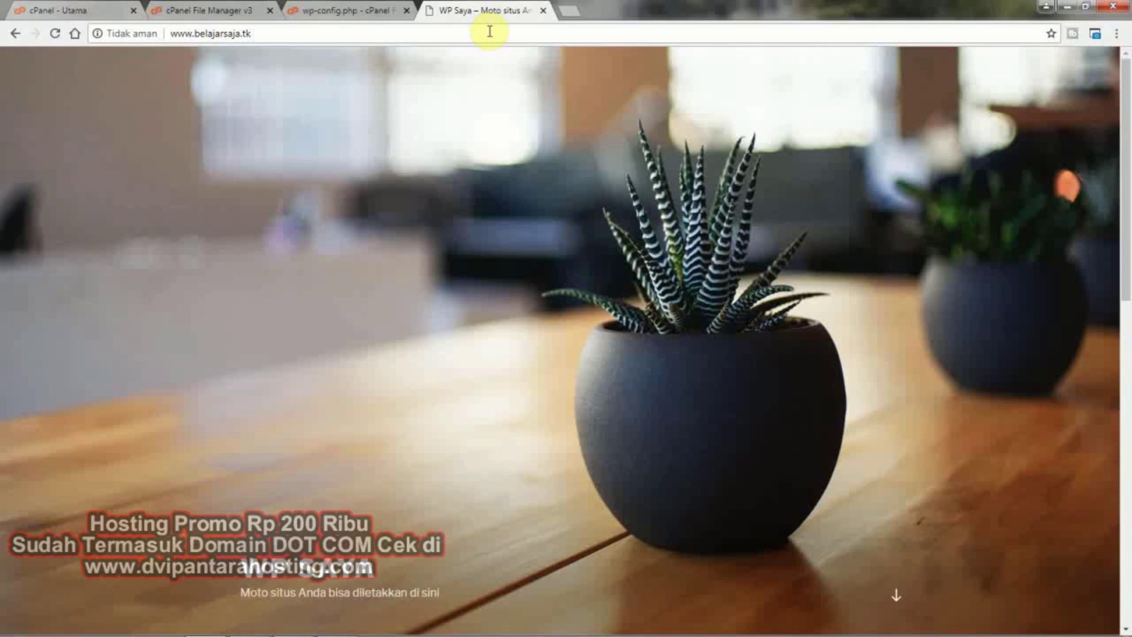
pyautogui.scroll(-6, 518, 387)
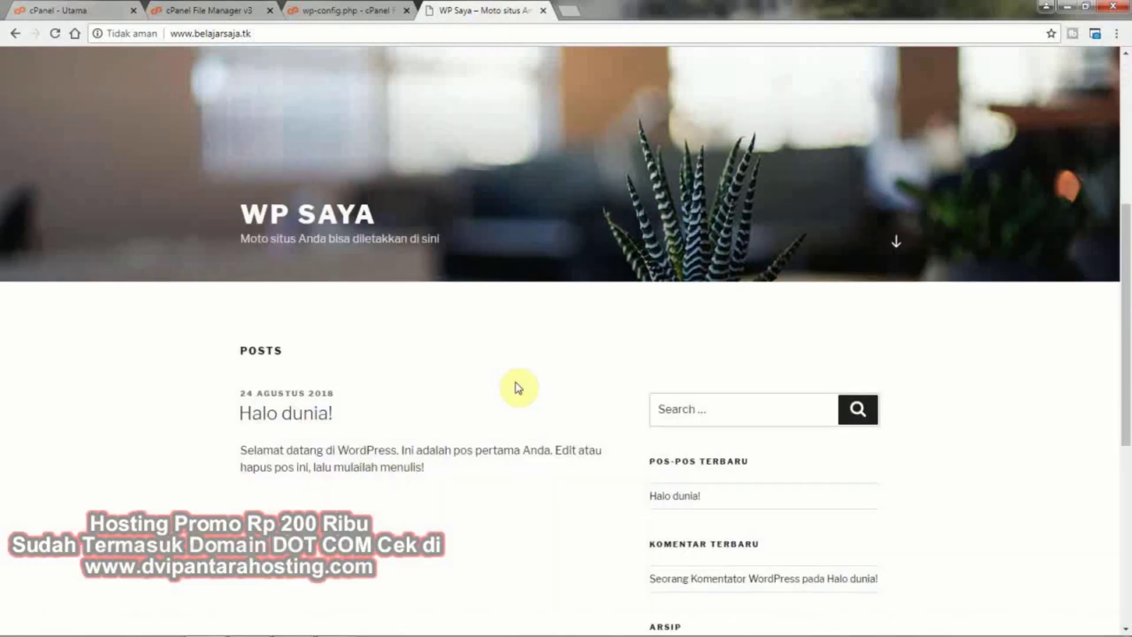
pyautogui.scroll(6, 444, 374)
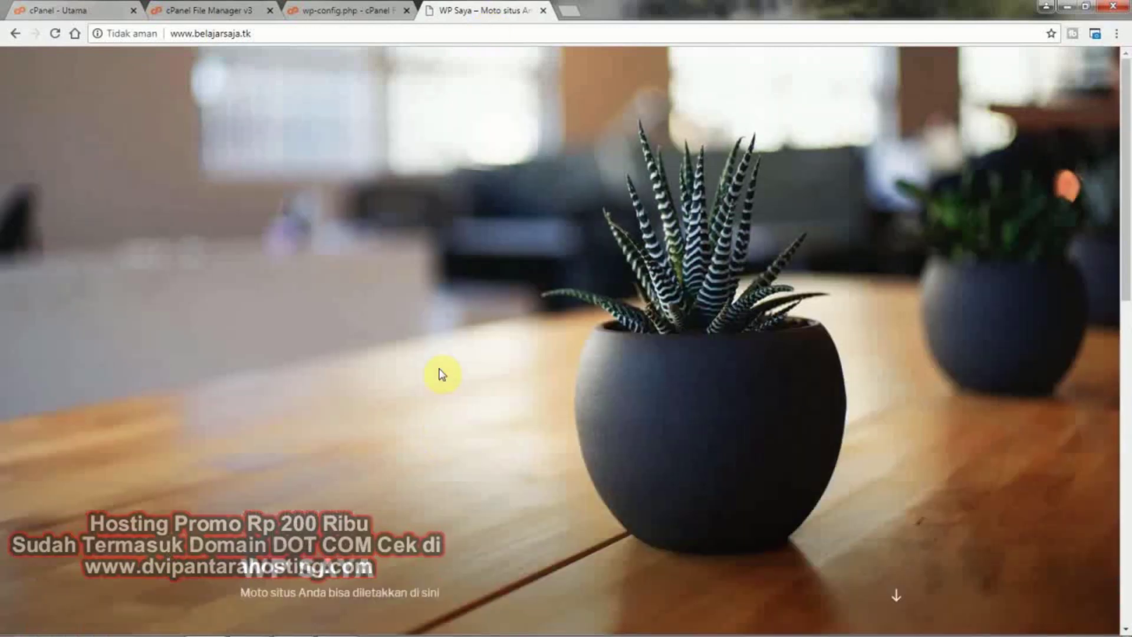
pyautogui.scroll(-6, 442, 373)
pyautogui.scroll(-10, 442, 373)
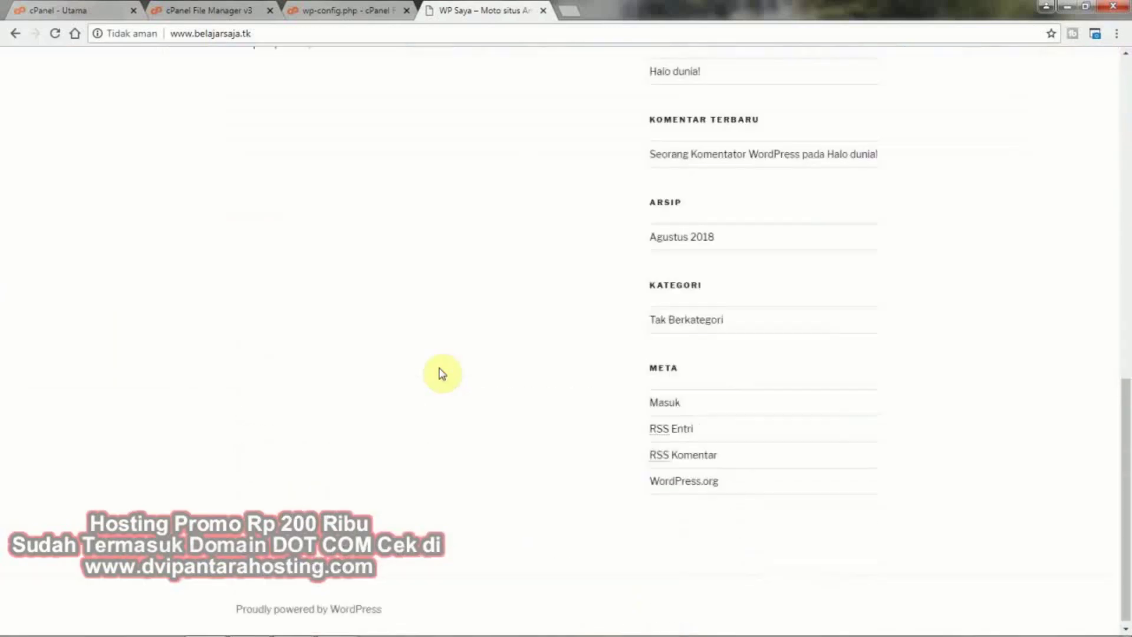
pyautogui.scroll(15, 442, 373)
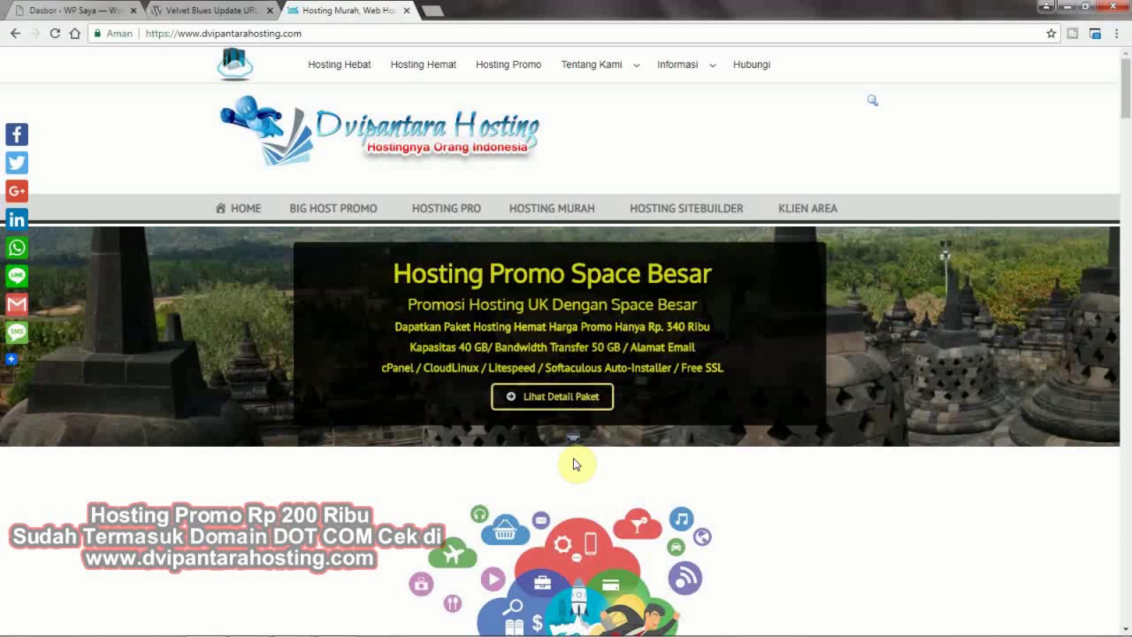
# Step: Close the Dvipantara Hosting page and copy the plugin name Velvet Blues Update URLs from its WordPress.org page
pyautogui.click(409, 10)
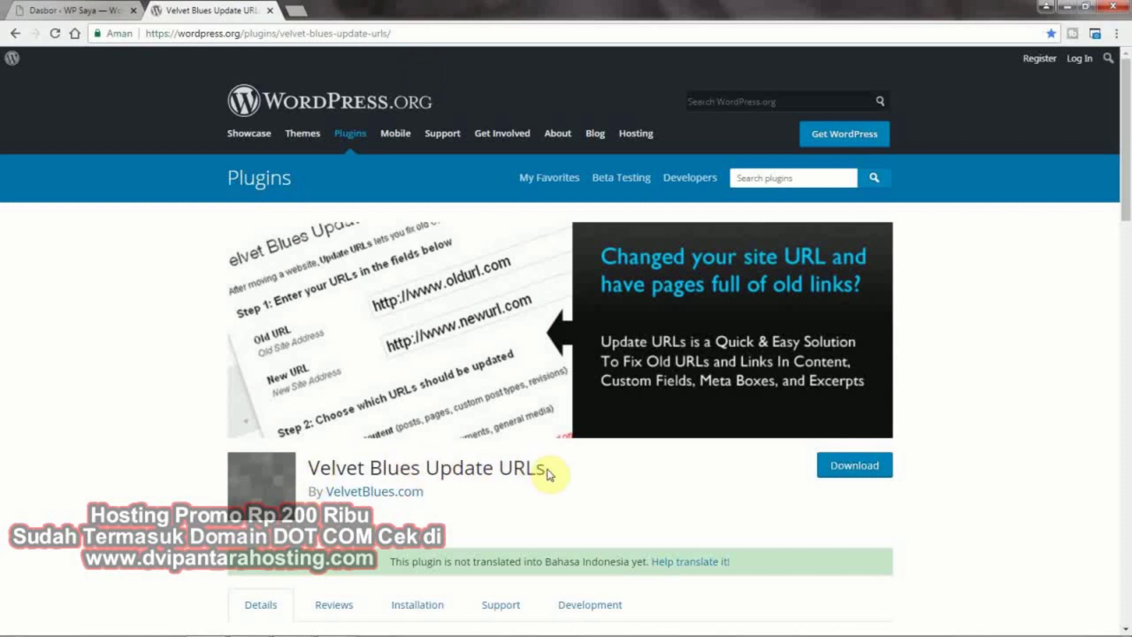
pyautogui.moveTo(548, 474); pyautogui.dragTo(308, 470)
pyautogui.rightClick(308, 470)
pyautogui.click(337, 480)
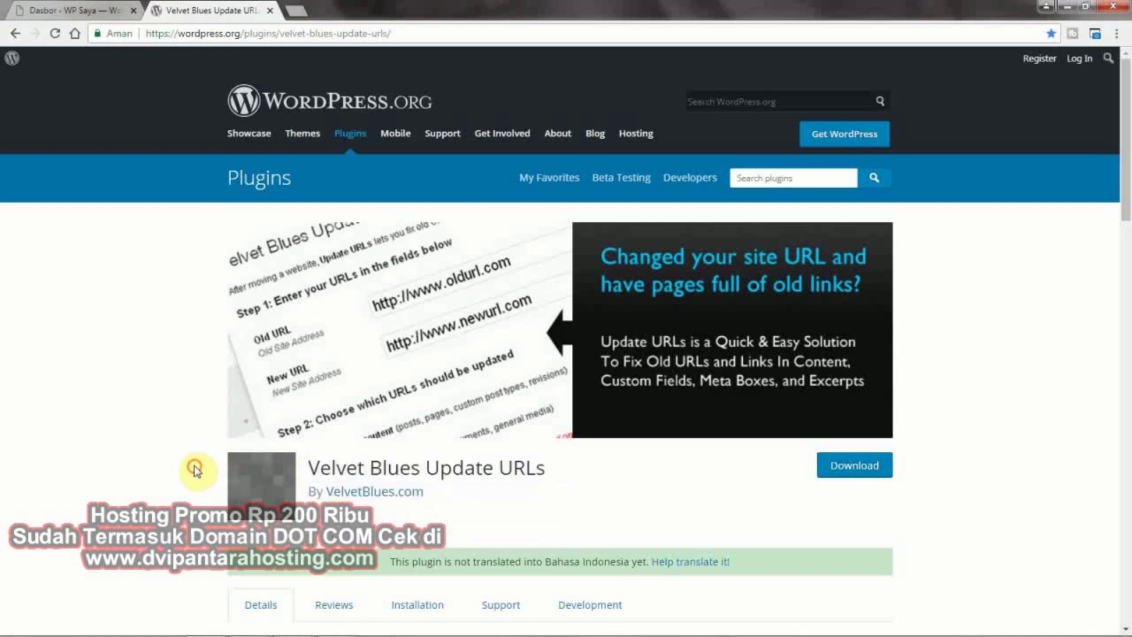
# Step: Find the Velvet Blues Update URLs plugin from the WP Saya dashboard, then install and activate it
pyautogui.click(70, 6)
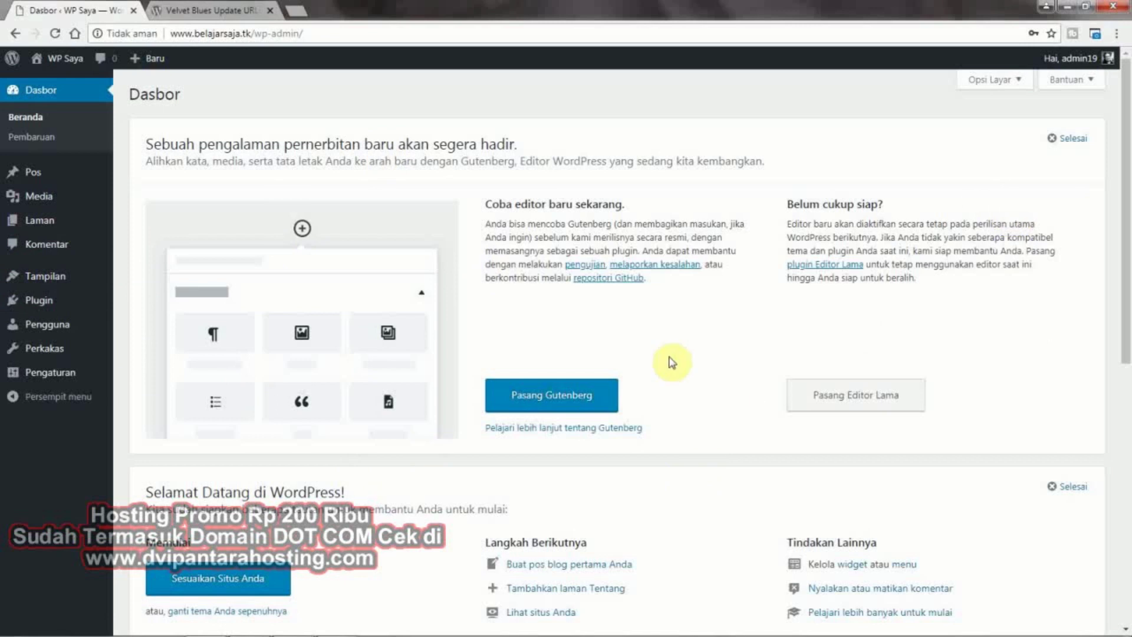
pyautogui.moveTo(99, 307)
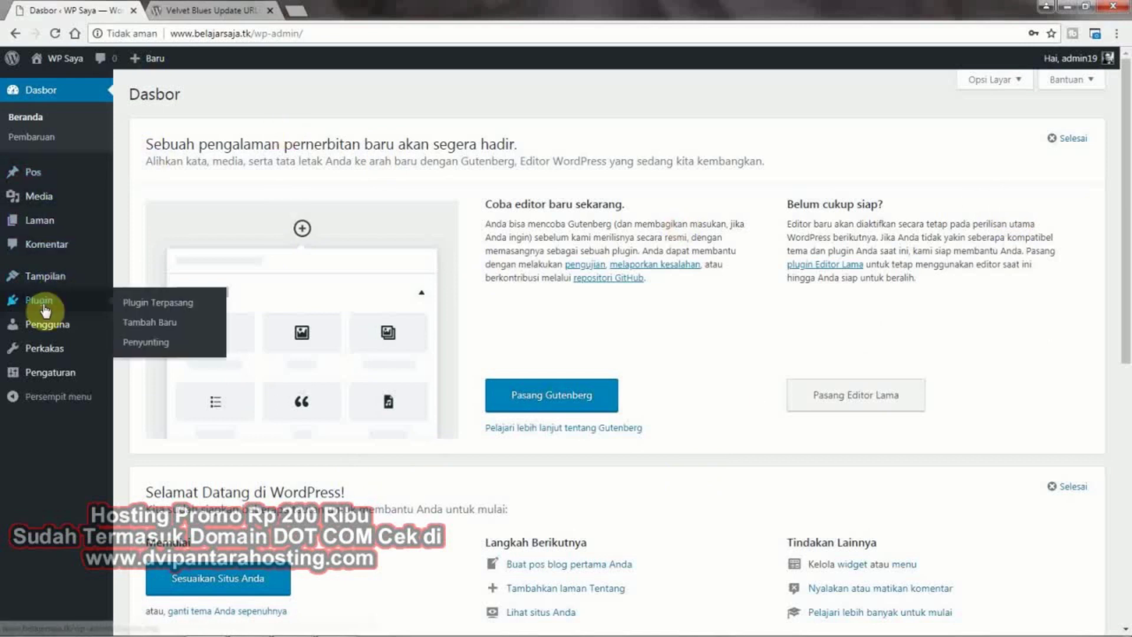
pyautogui.click(132, 325)
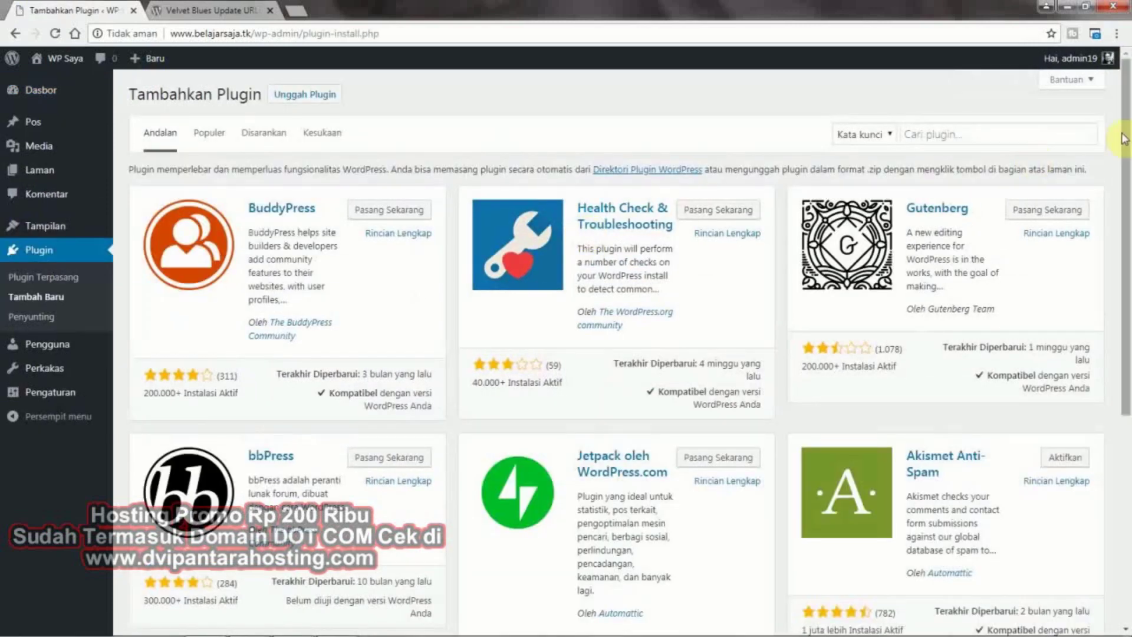
pyautogui.click(1002, 140)
pyautogui.hotkey('ctrl', 'v')
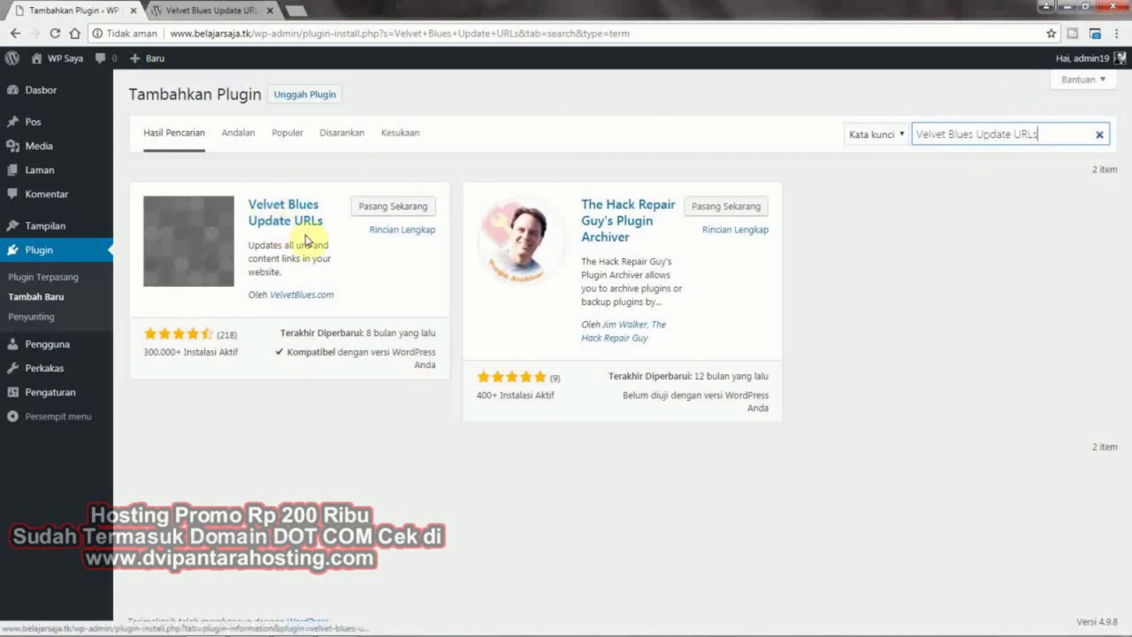
pyautogui.click(390, 211)
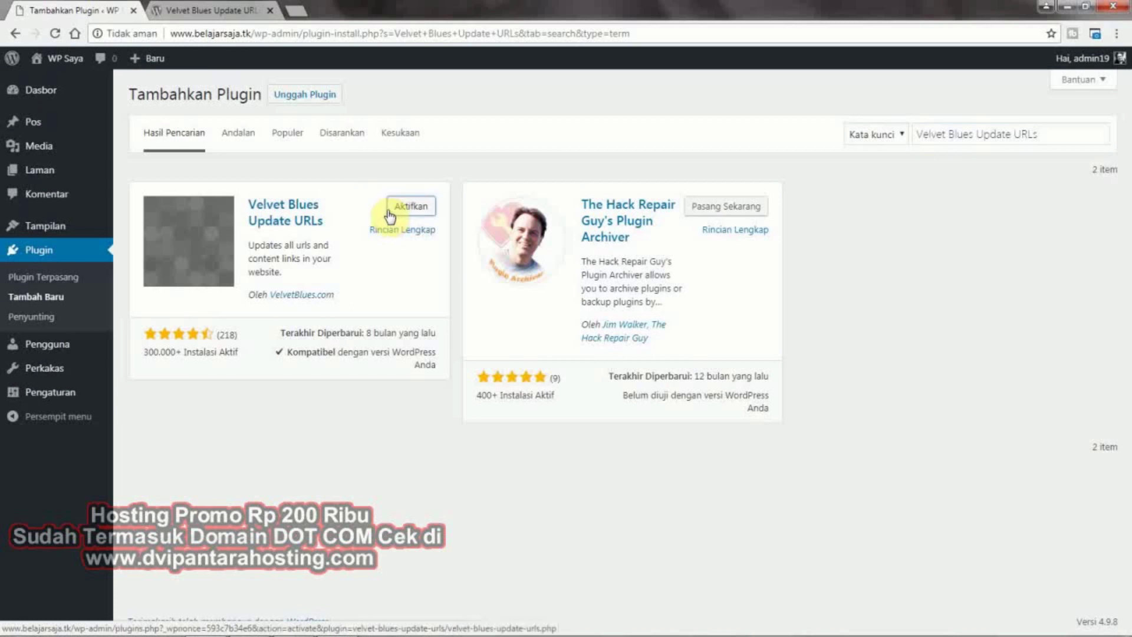
pyautogui.click(415, 208)
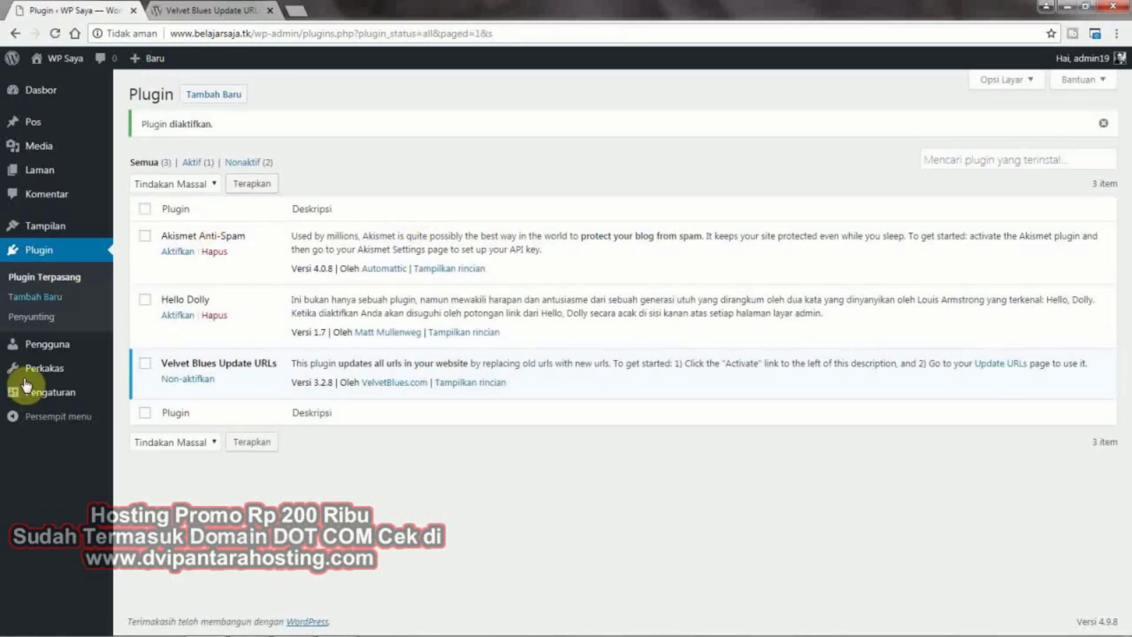
# Step: Set the site's permalink structure to Nama tulisan and save the permalink settings
pyautogui.moveTo(40, 403)
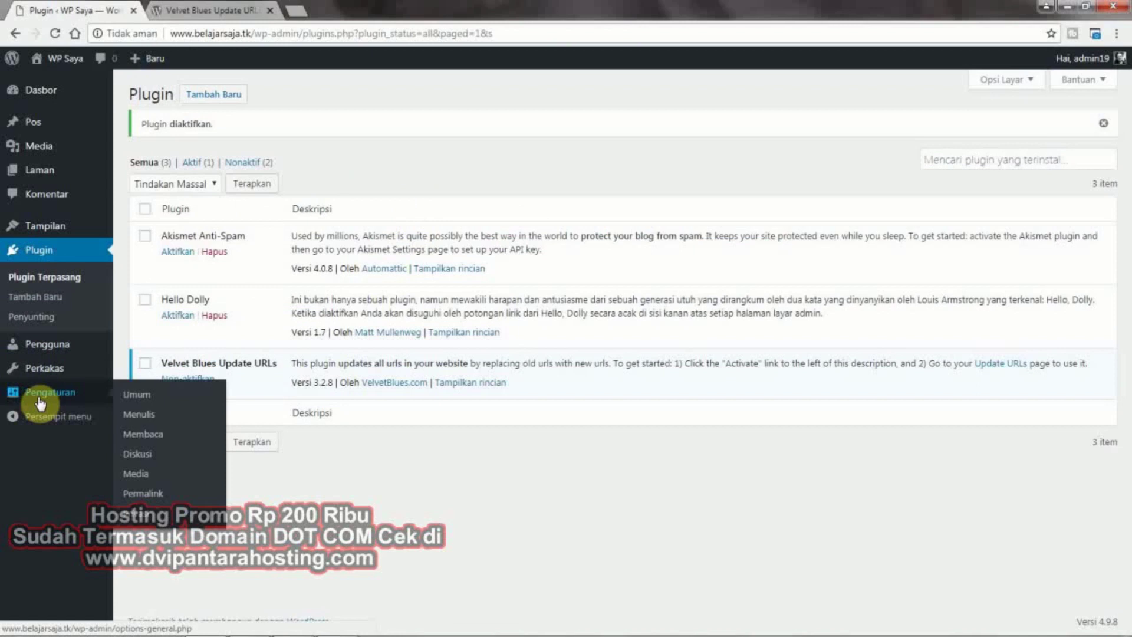
pyautogui.click(142, 493)
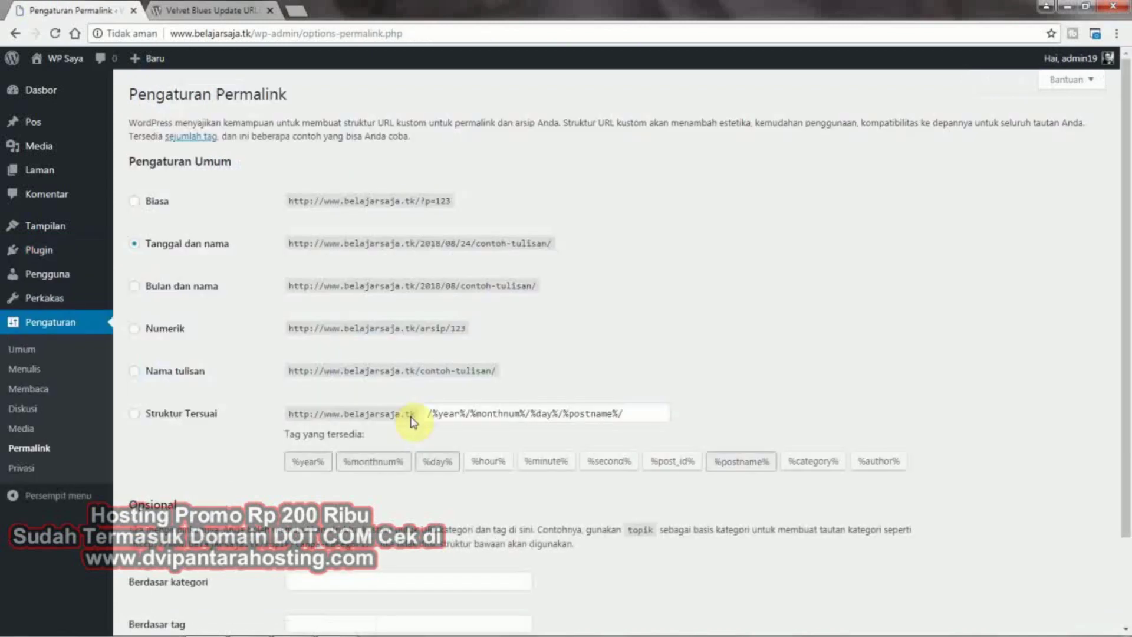
pyautogui.click(177, 370)
pyautogui.scroll(-1, 198, 353)
pyautogui.scroll(-2, 197, 353)
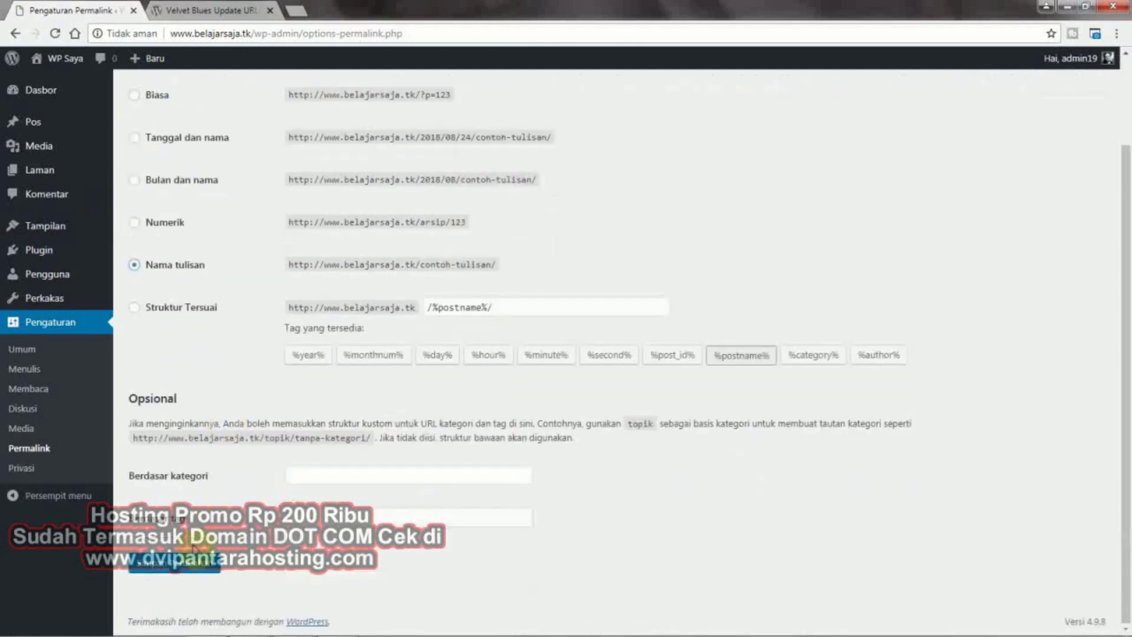
pyautogui.click(196, 564)
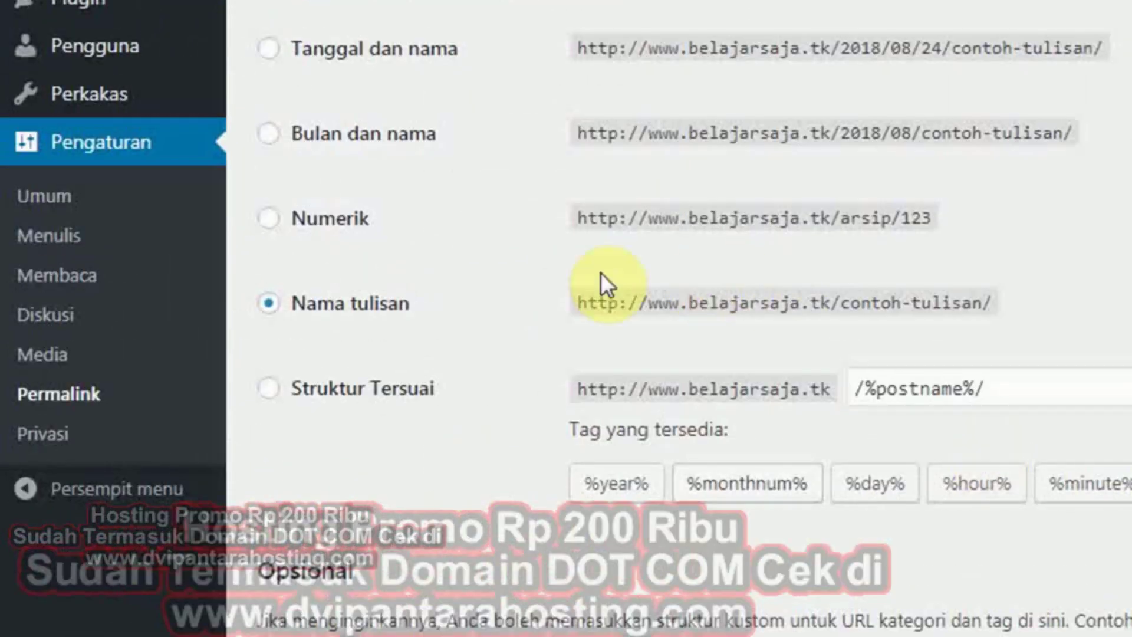
pyautogui.moveTo(96, 103)
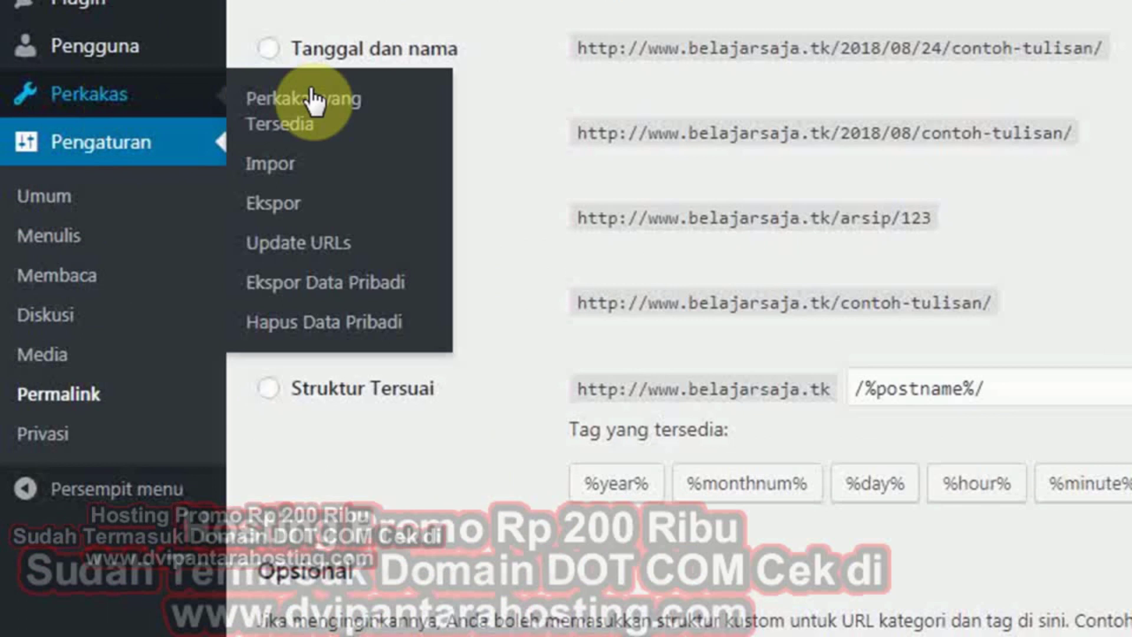
pyautogui.click(334, 245)
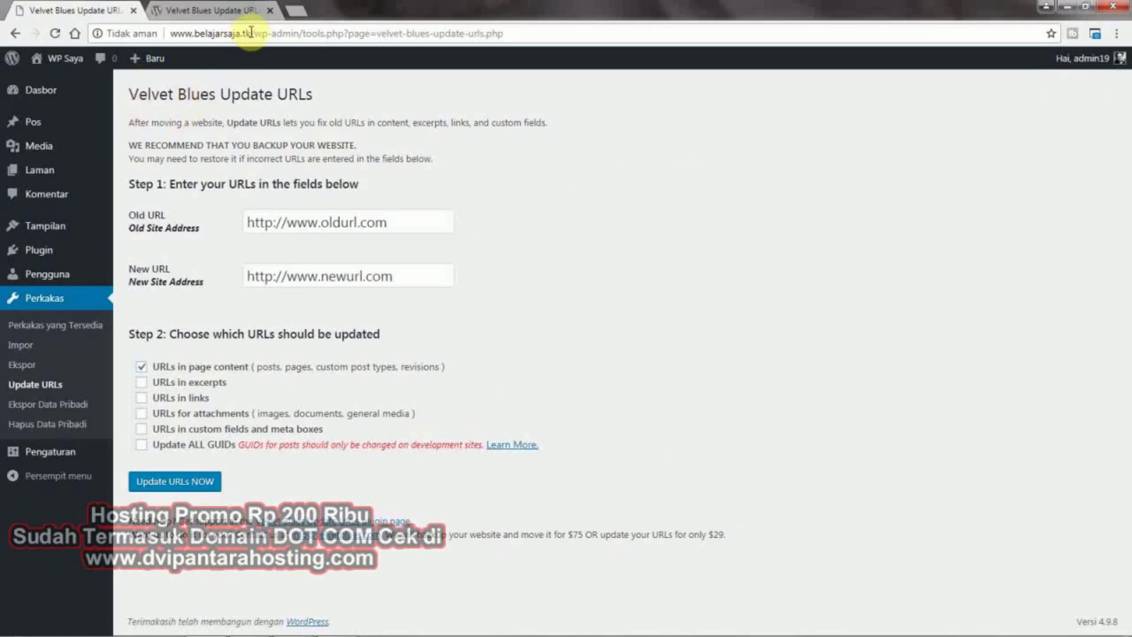
pyautogui.moveTo(251, 34); pyautogui.dragTo(171, 34)
pyautogui.rightClick(188, 37)
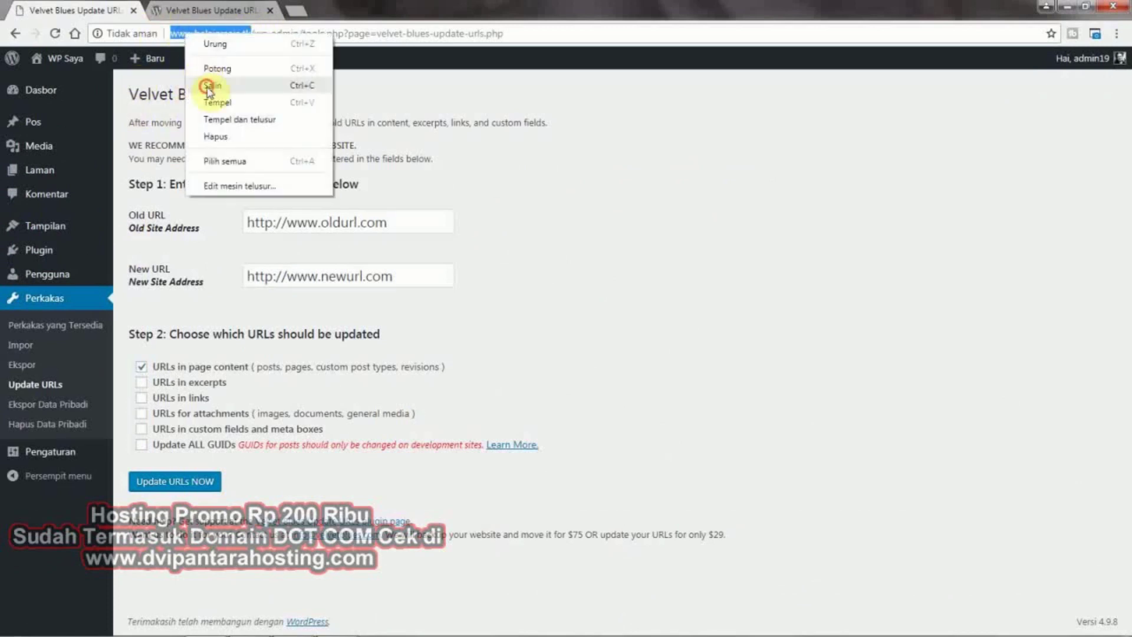
pyautogui.click(283, 81)
pyautogui.click(351, 219)
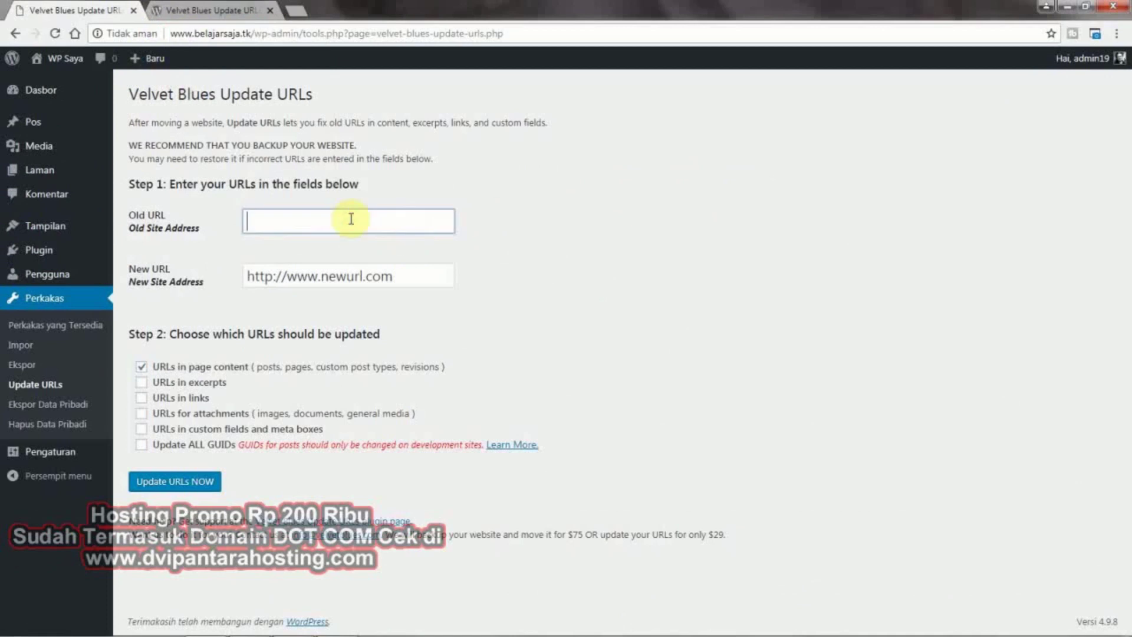
pyautogui.hotkey('ctrl', 'v')
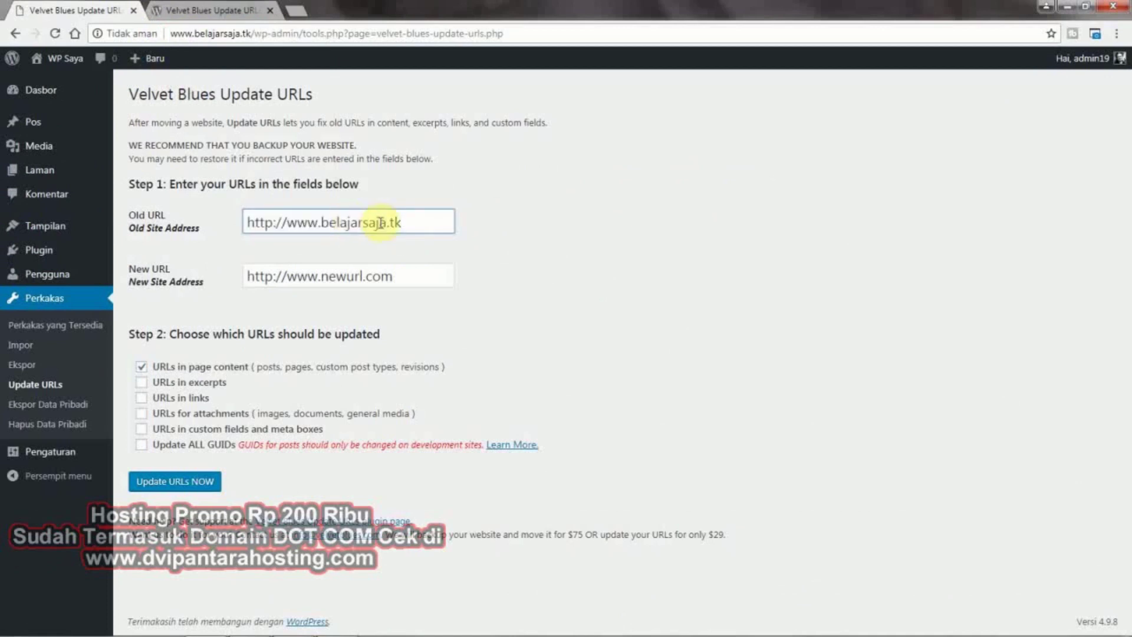
pyautogui.click(414, 273)
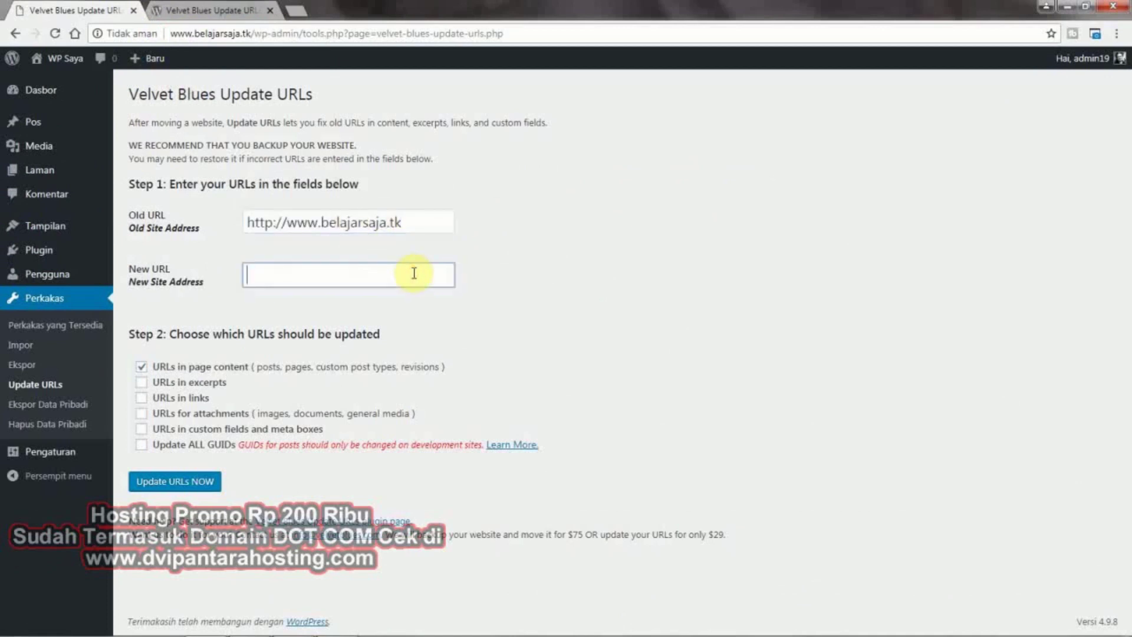
pyautogui.hotkey('ctrl', 'v')
pyautogui.click(498, 282)
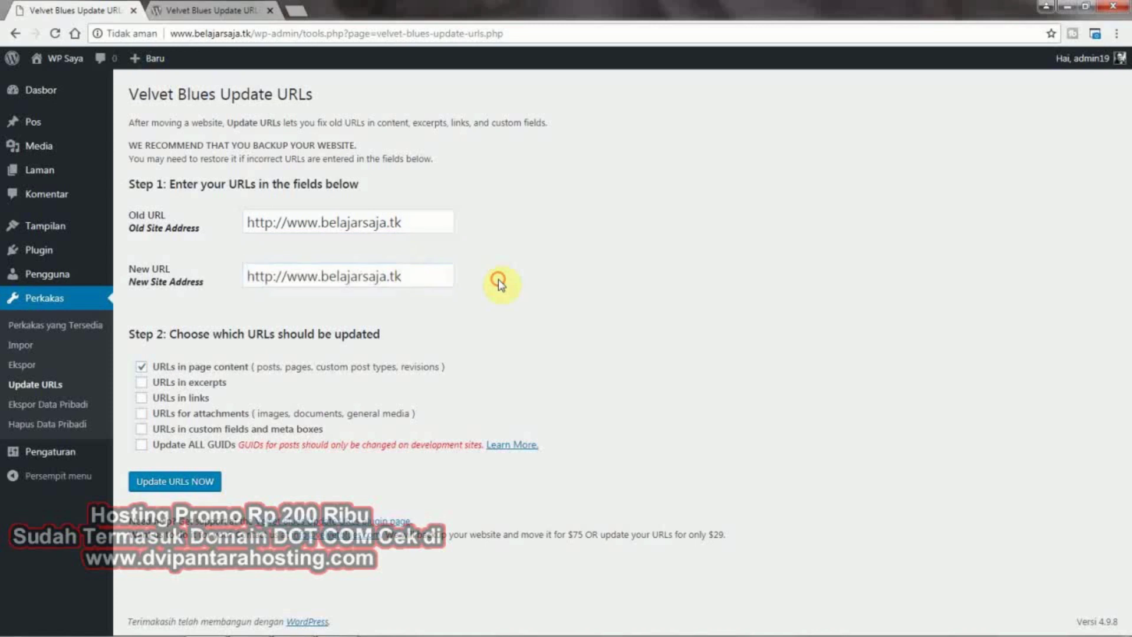
# Step: Include URLs in excerpts, links, attachments, and custom fields and meta boxes in the update, and run the URL update
pyautogui.click(143, 382)
pyautogui.click(141, 413)
pyautogui.click(142, 429)
pyautogui.click(141, 397)
pyautogui.click(212, 483)
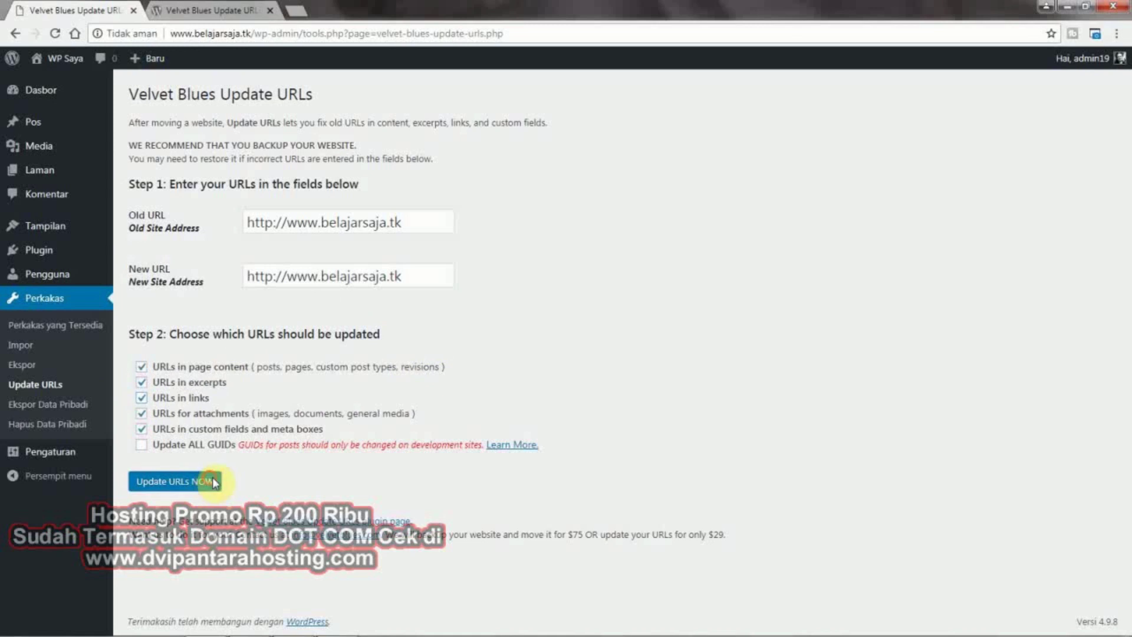